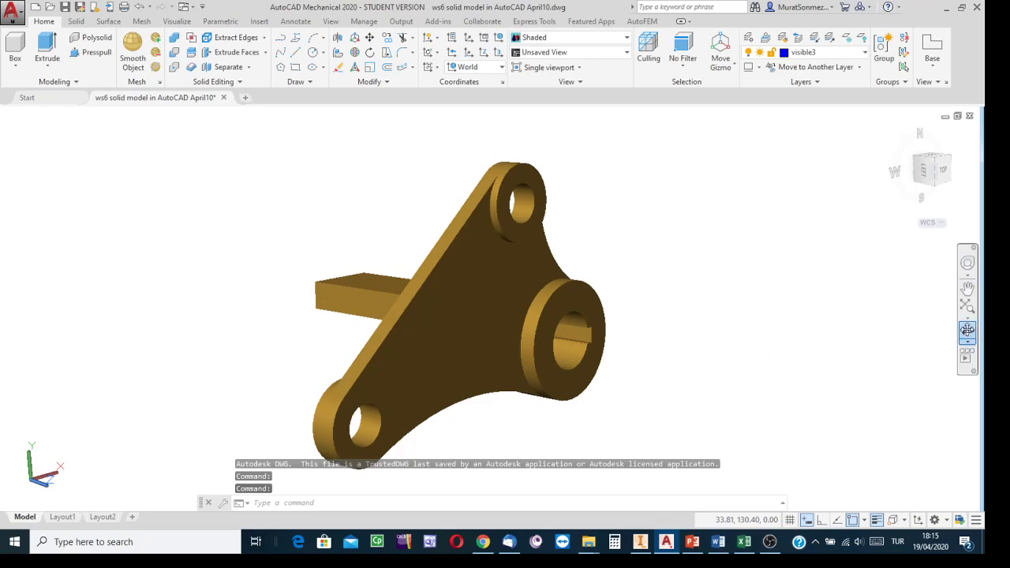
Orbit the bracket to look down from above, then pan and zoom out to centre it.
{"action": "left_click", "coordinate": [968, 330]}
{"action": "left_click_drag", "start_coordinate": [487, 344], "coordinate": [500, 325]}
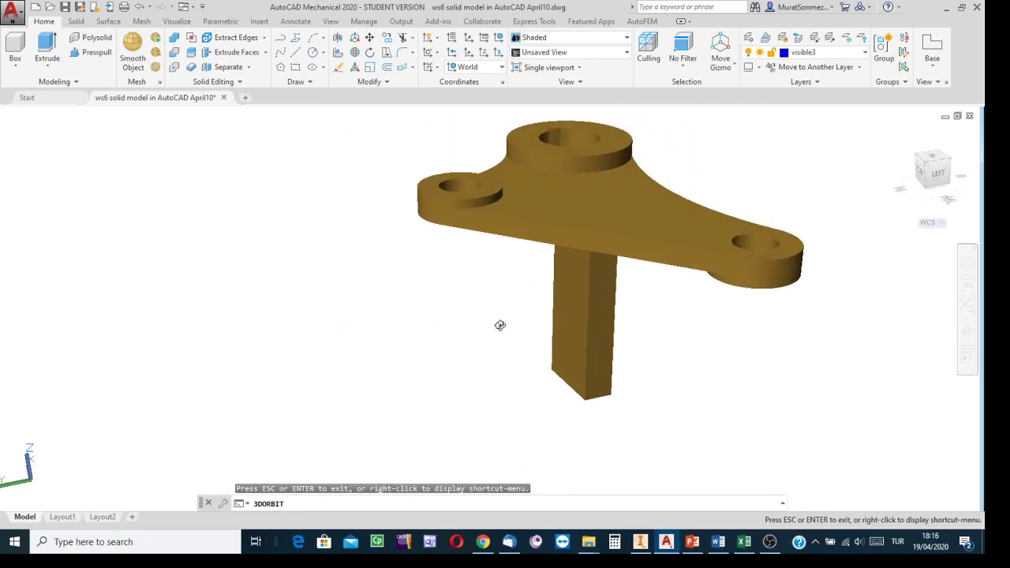
{"action": "scroll", "coordinate": [529, 320], "scroll_direction": "up", "scroll_amount": 2}
{"action": "scroll", "coordinate": [529, 311], "scroll_direction": "down", "scroll_amount": 3}
{"action": "left_click_drag", "start_coordinate": [587, 267], "coordinate": [474, 280]}
{"action": "middle_click_drag", "start_coordinate": [474, 279], "coordinate": [625, 307]}
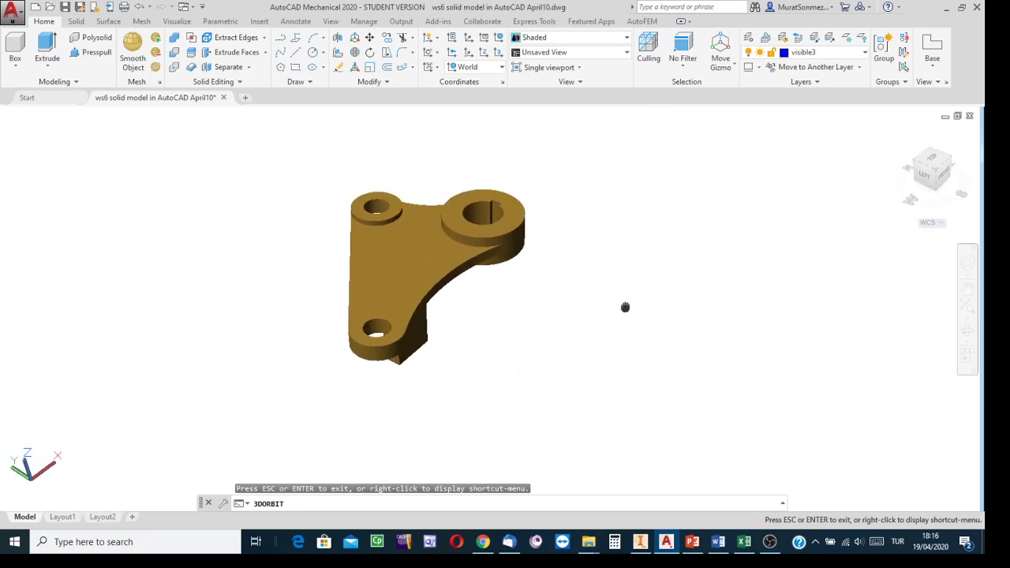
{"action": "scroll", "coordinate": [493, 314], "scroll_direction": "down", "scroll_amount": 3}
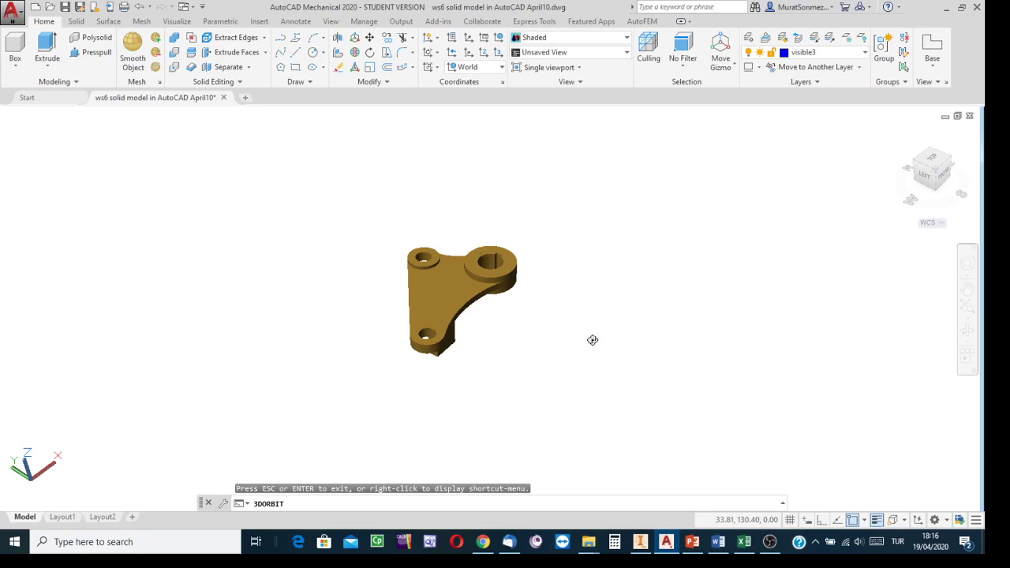
{"action": "key", "text": "Escape"}
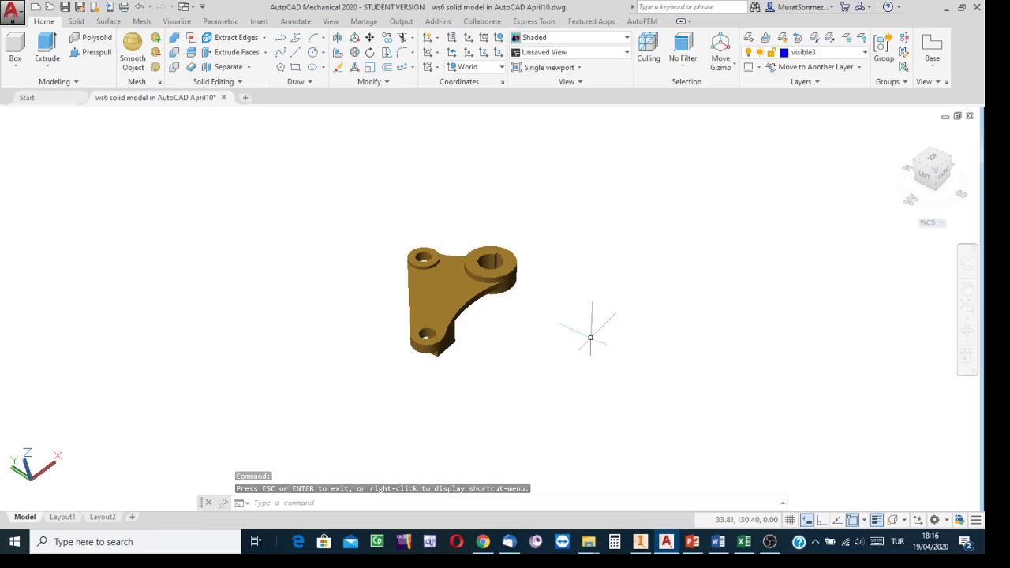
Start a rectangular array of the bracket solid, previewing 4 columns by 3 rows.
{"action": "left_click", "coordinate": [412, 70]}
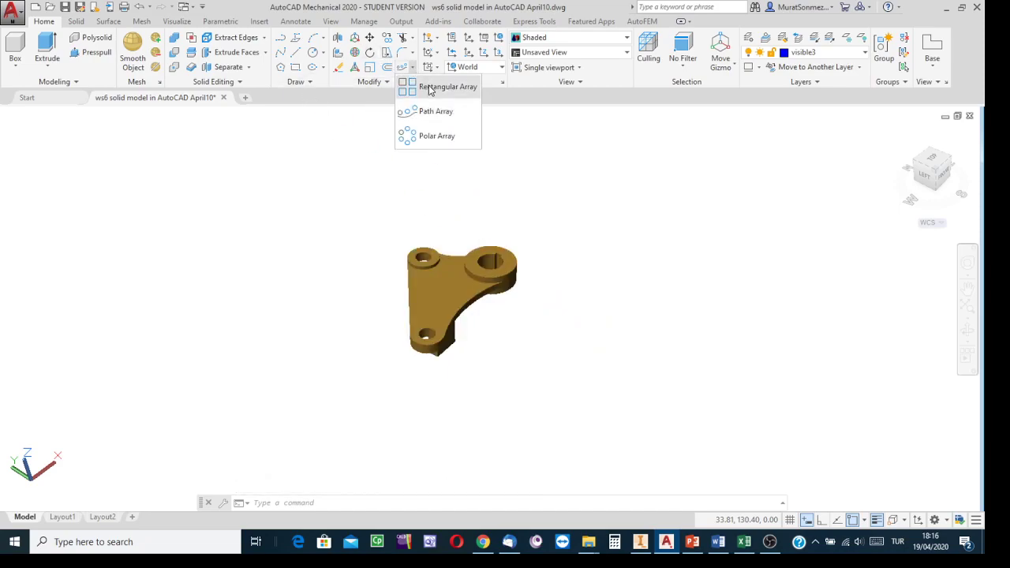
{"action": "left_click", "coordinate": [430, 89]}
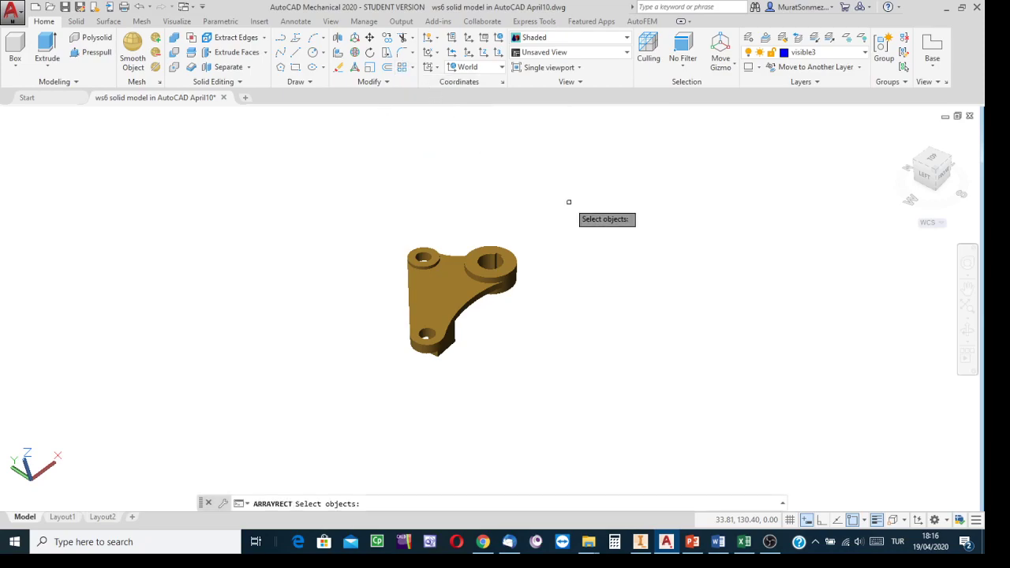
{"action": "left_click", "coordinate": [514, 264]}
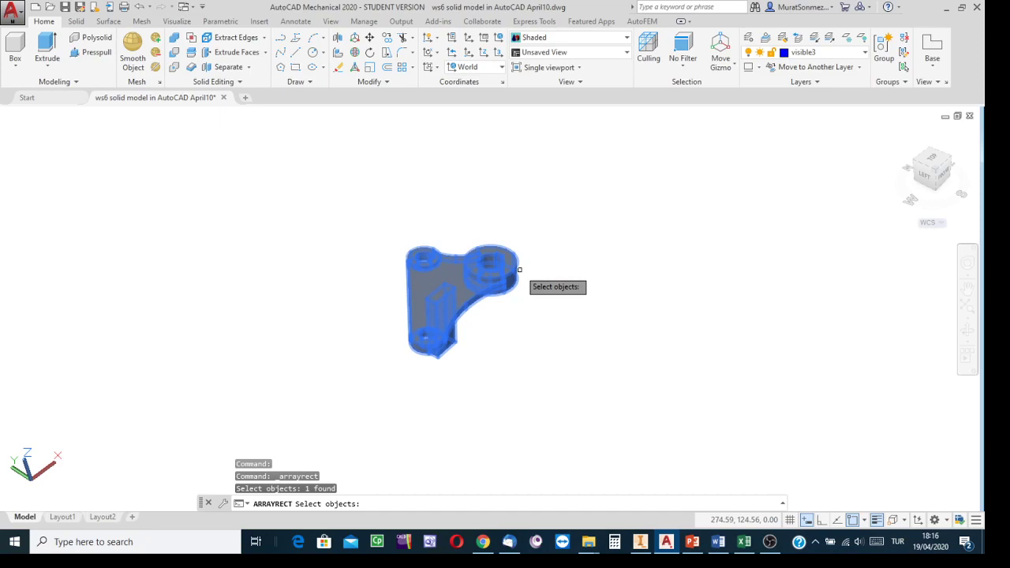
{"action": "key", "text": "Return"}
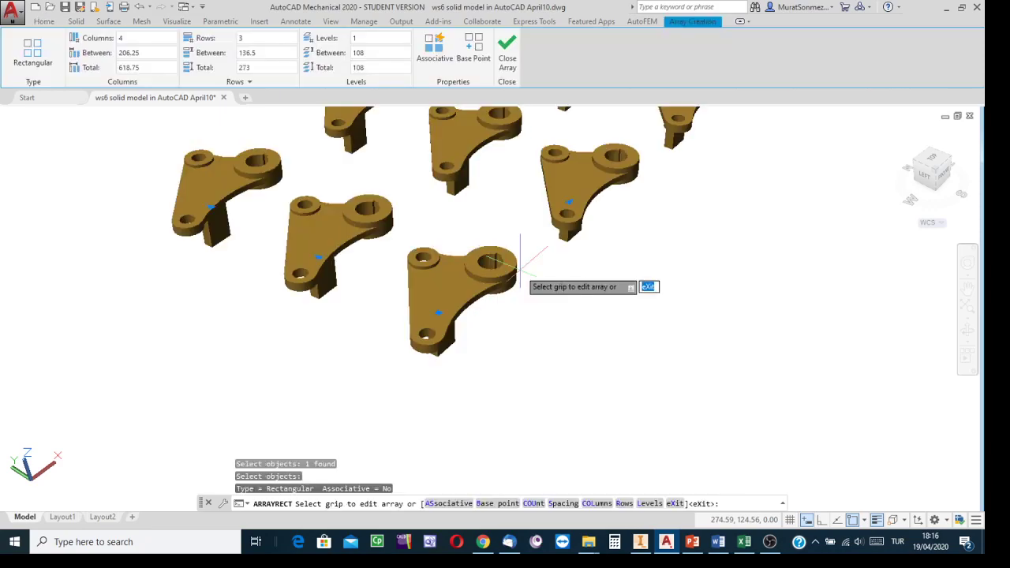
Set the array to 10 columns with 180 between columns.
{"action": "scroll", "coordinate": [585, 319], "scroll_direction": "up", "scroll_amount": 2}
{"action": "scroll", "coordinate": [585, 319], "scroll_direction": "down", "scroll_amount": 3}
{"action": "middle_click_drag", "start_coordinate": [584, 319], "coordinate": [570, 385]}
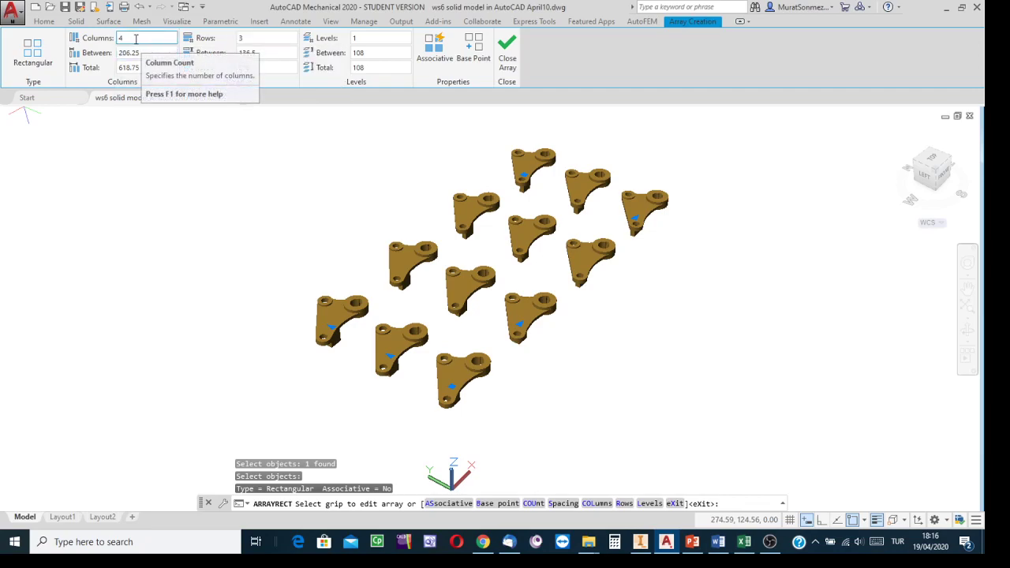
{"action": "left_click", "coordinate": [135, 38]}
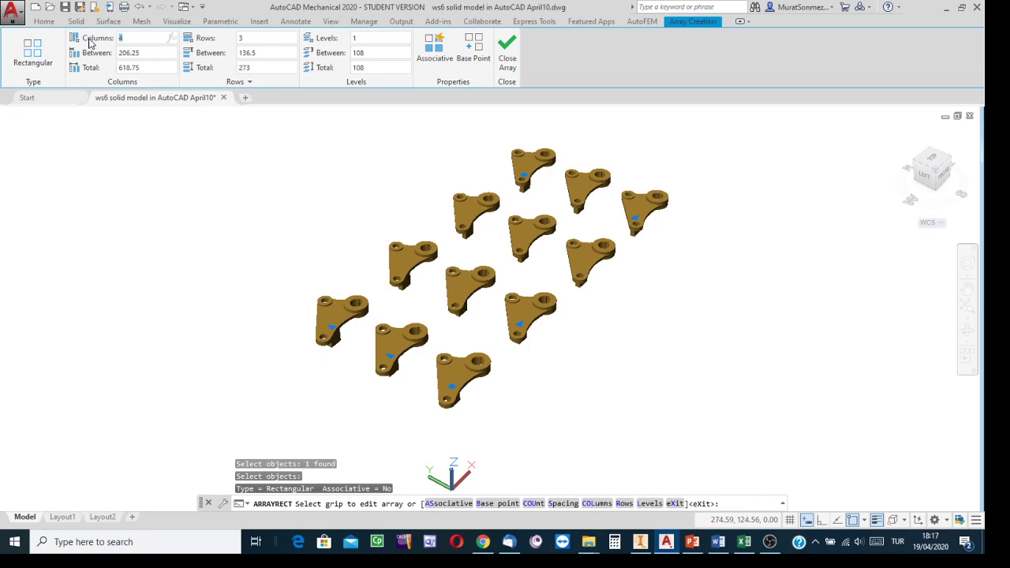
{"action": "type", "text": "10"}
{"action": "key", "text": "Return"}
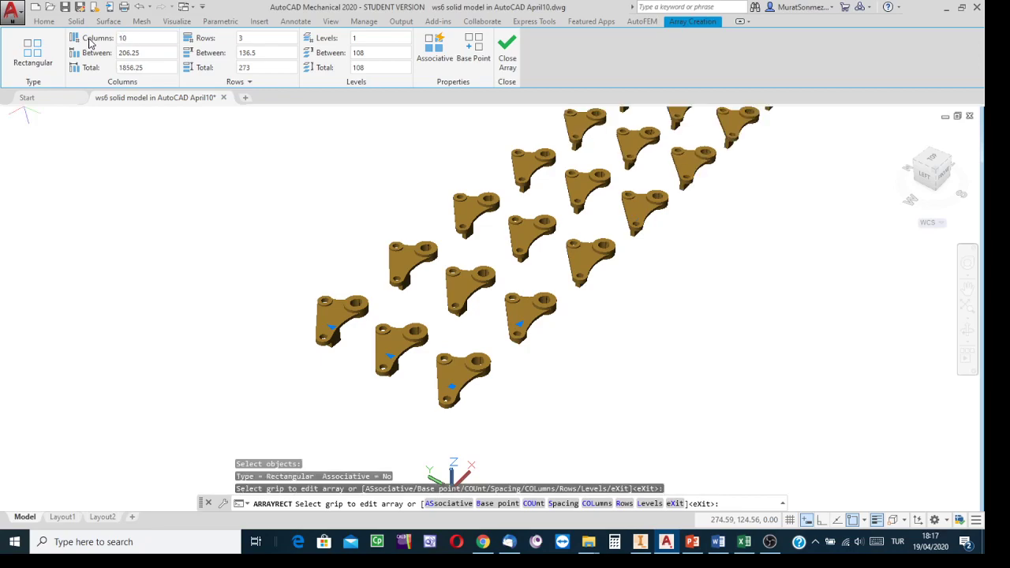
{"action": "left_click", "coordinate": [123, 52]}
{"action": "key", "text": "Return"}
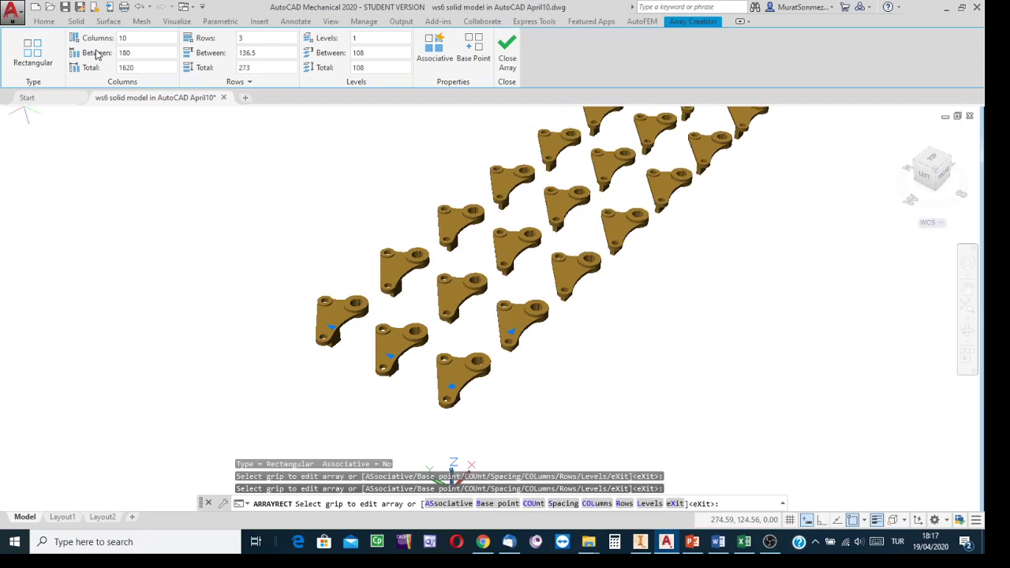
{"action": "scroll", "coordinate": [293, 232], "scroll_direction": "down", "scroll_amount": 2}
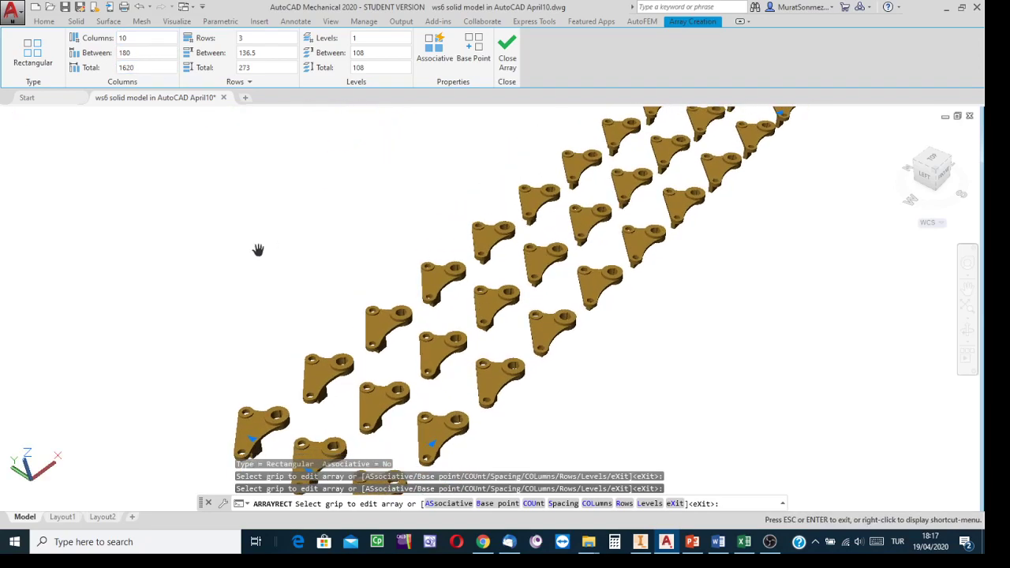
{"action": "scroll", "coordinate": [290, 226], "scroll_direction": "up", "scroll_amount": 3}
{"action": "scroll", "coordinate": [290, 227], "scroll_direction": "down", "scroll_amount": 4}
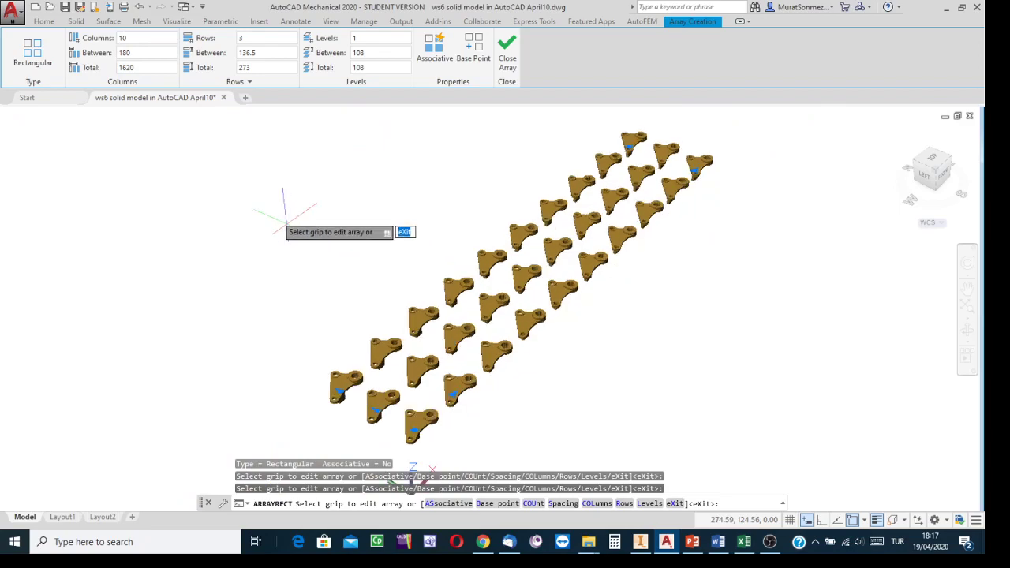
Give the array 6 rows spaced 120 apart and close it as a 10-by-6 grid.
{"action": "left_click", "coordinate": [201, 42]}
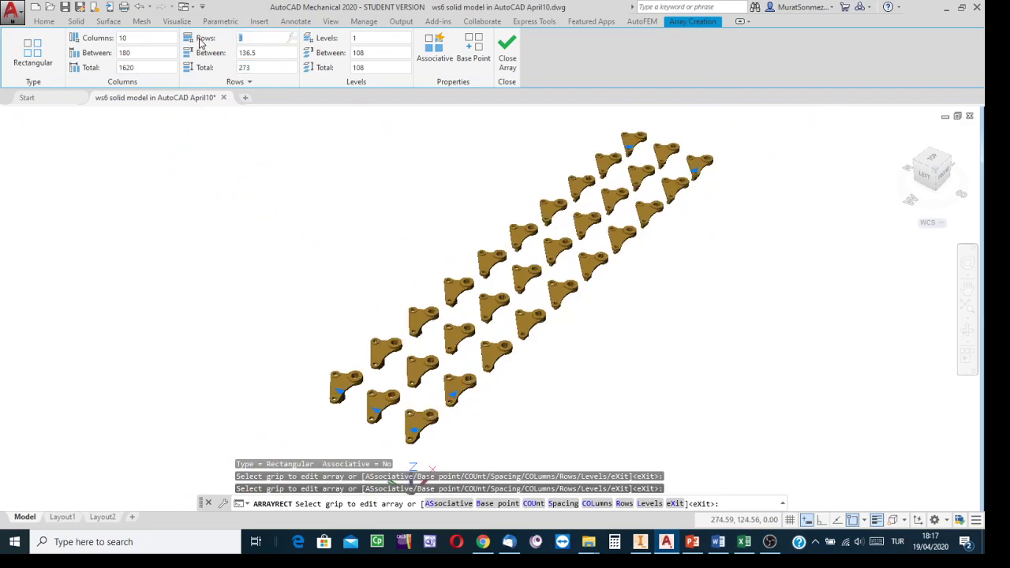
{"action": "key", "text": "Return"}
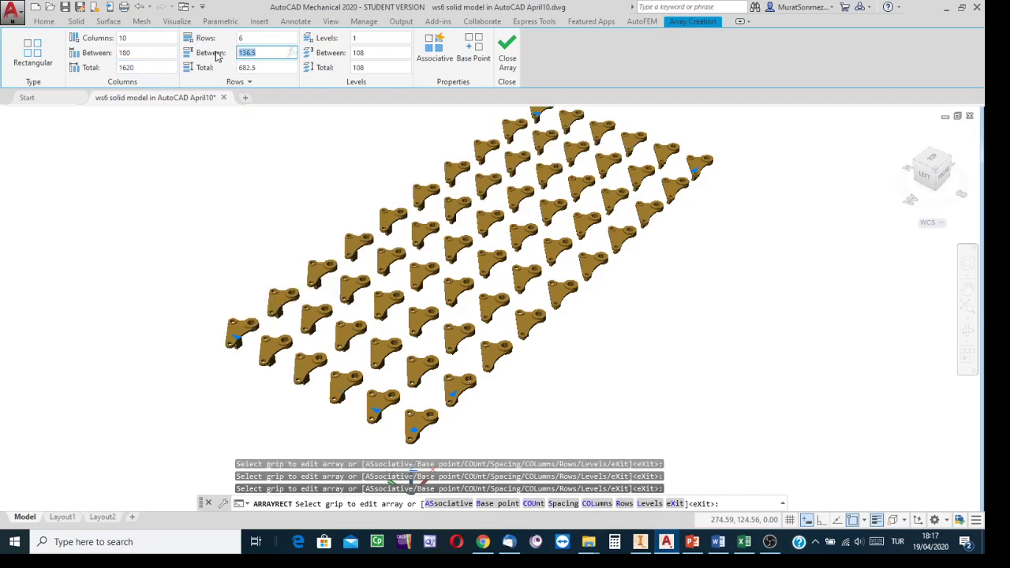
{"action": "key", "text": "Return"}
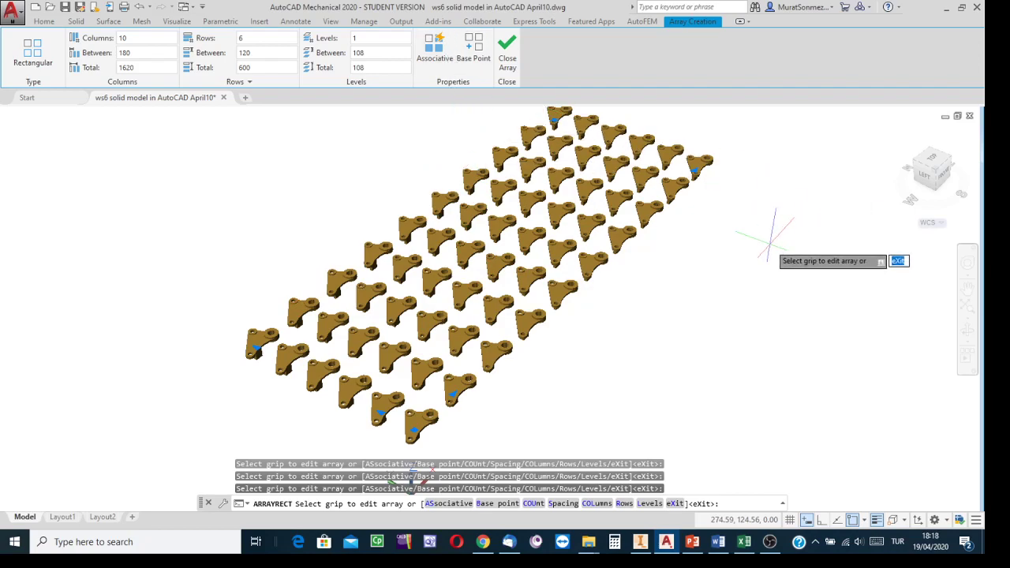
{"action": "left_click", "coordinate": [508, 50]}
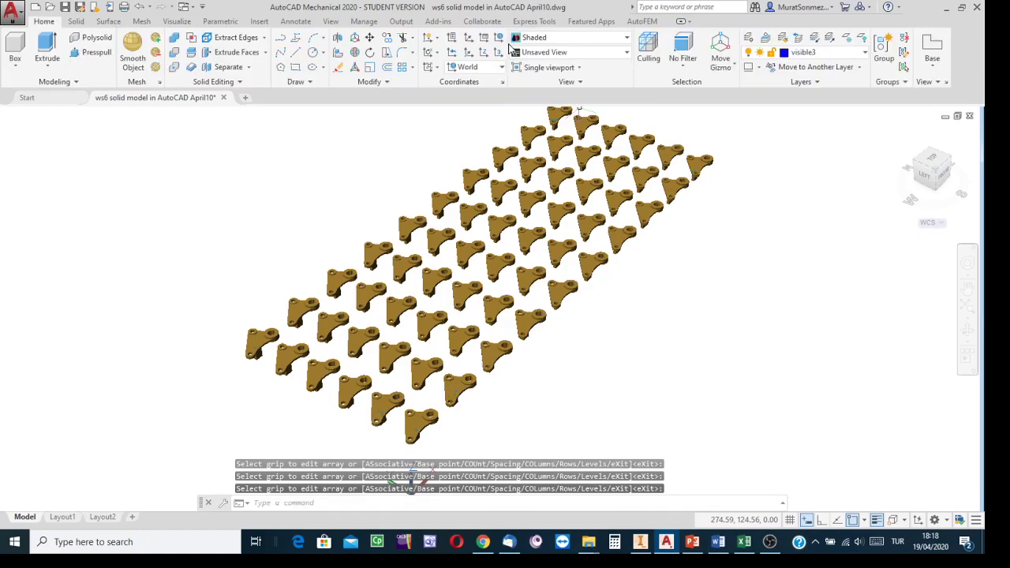
Orbit the 60-bracket array to a near-front view.
{"action": "left_click", "coordinate": [967, 308]}
{"action": "left_click_drag", "start_coordinate": [559, 325], "coordinate": [512, 322]}
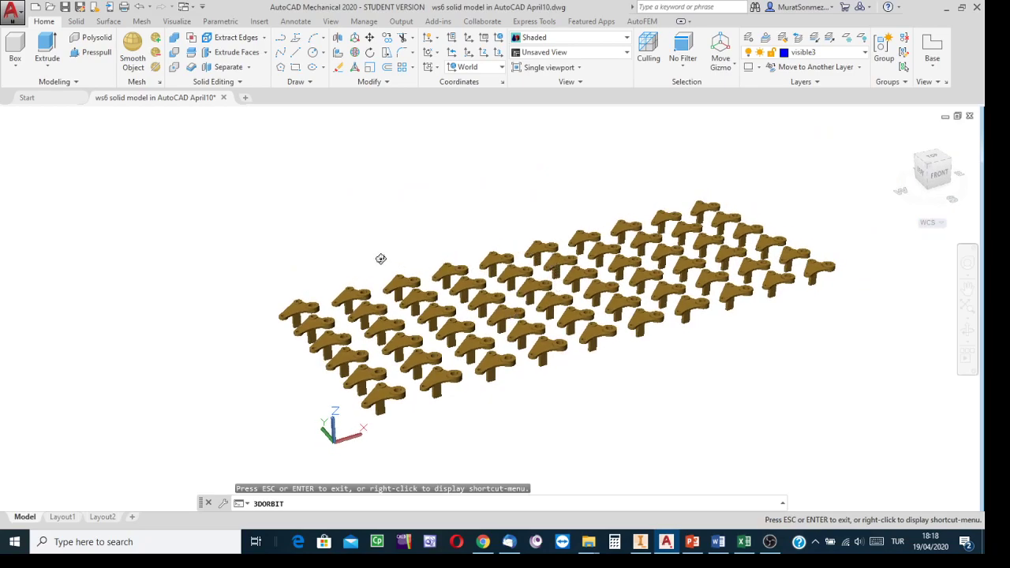
{"action": "key", "text": "Escape"}
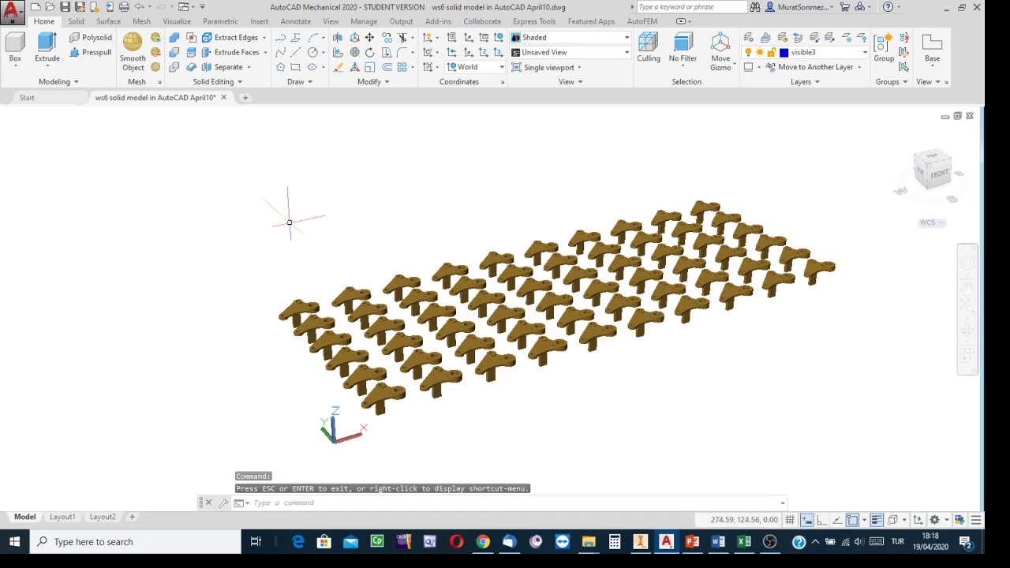
Choose Save As from the application menu.
{"action": "left_click", "coordinate": [12, 12]}
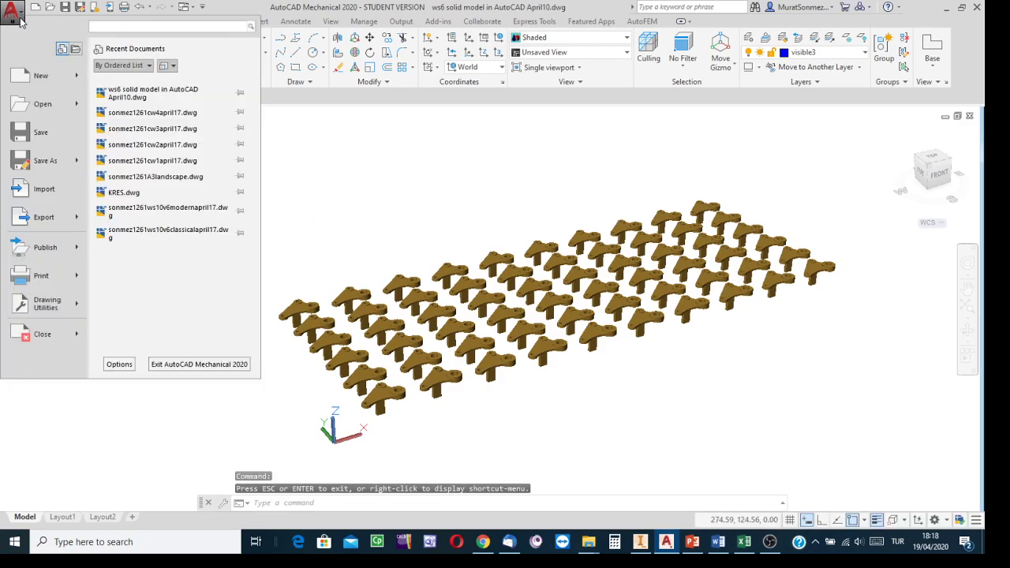
{"action": "left_click", "coordinate": [45, 160]}
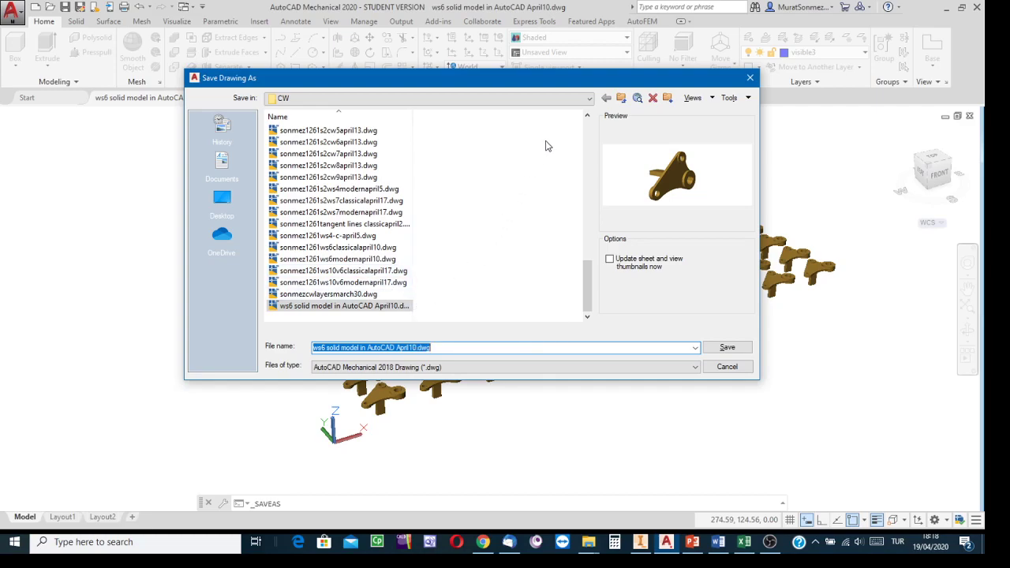
Switch the save location to the DATA (D:) drive.
{"action": "left_click", "coordinate": [590, 98]}
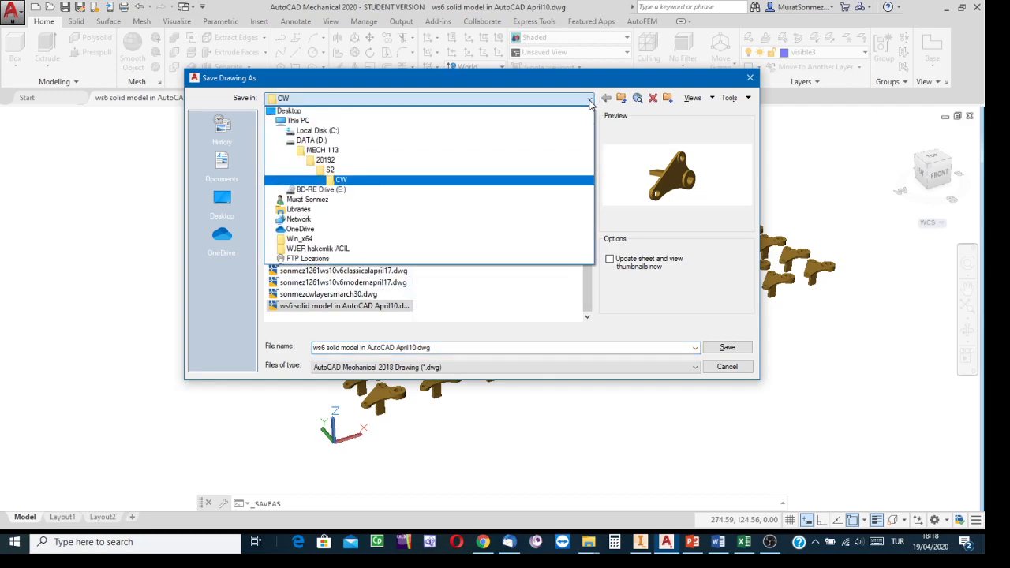
{"action": "left_click", "coordinate": [321, 143]}
{"action": "scroll", "coordinate": [338, 244], "scroll_direction": "down", "scroll_amount": 10}
{"action": "scroll", "coordinate": [339, 243], "scroll_direction": "down", "scroll_amount": 10}
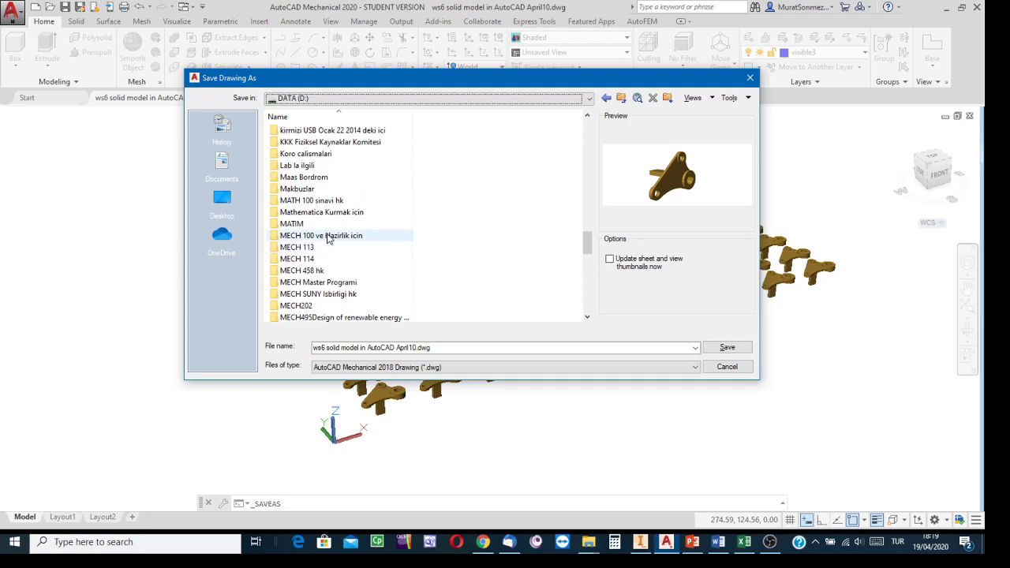
{"action": "scroll", "coordinate": [328, 238], "scroll_direction": "up", "scroll_amount": 12}
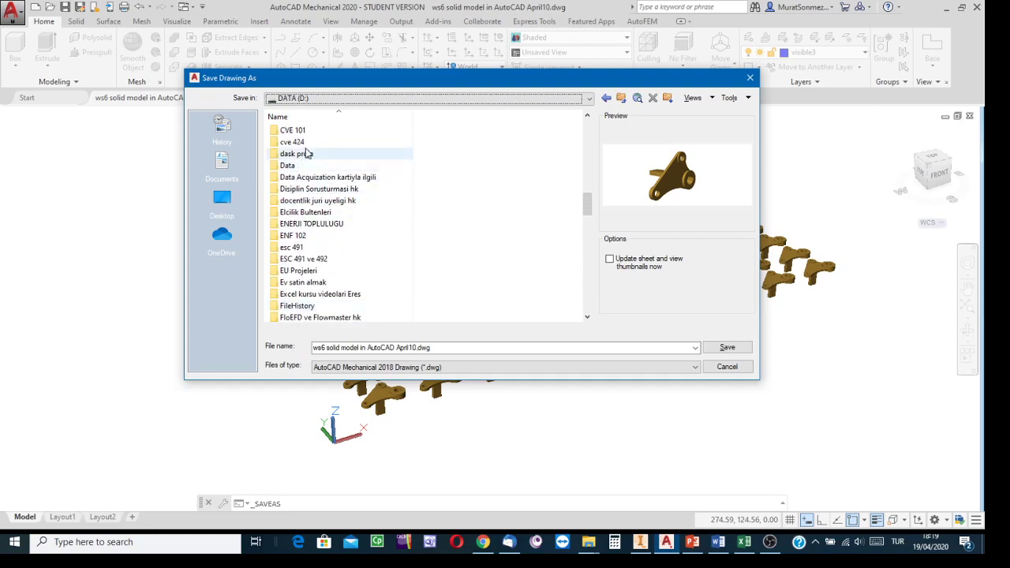
Go into CVE 101, then 2019-2, then CW, and select the current file name.
{"action": "double_click", "coordinate": [293, 130]}
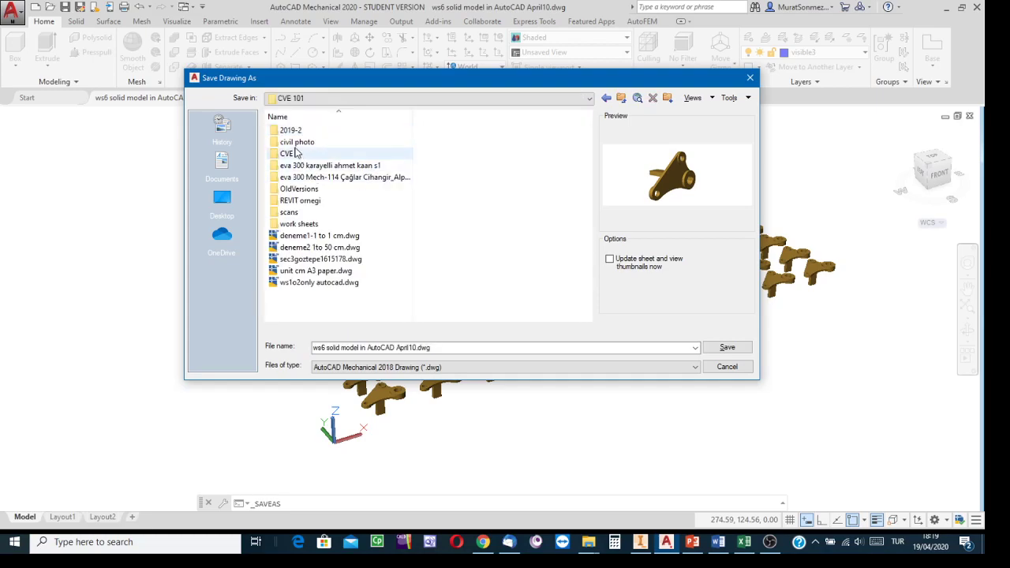
{"action": "double_click", "coordinate": [290, 131]}
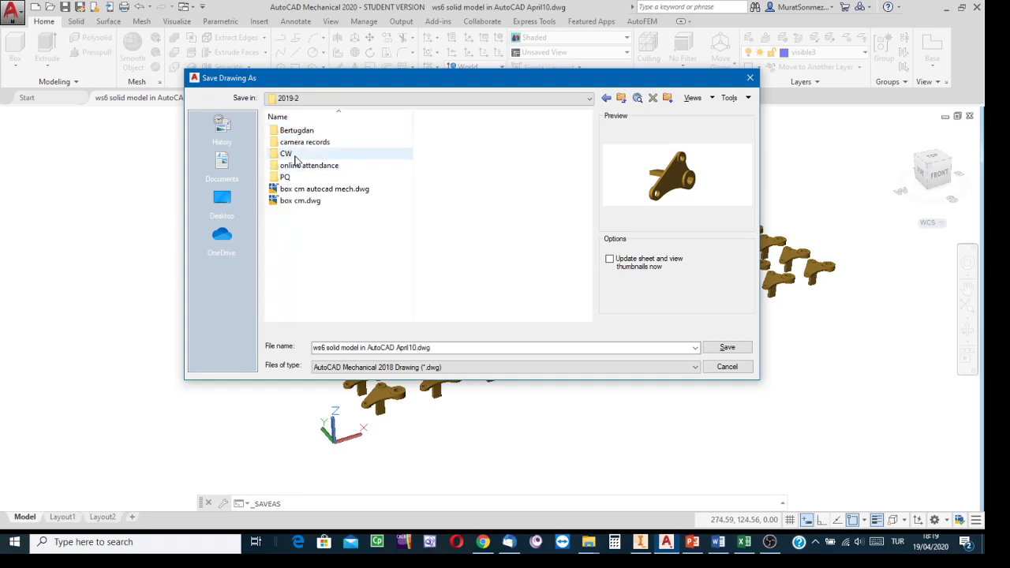
{"action": "double_click", "coordinate": [293, 155]}
{"action": "scroll", "coordinate": [447, 277], "scroll_direction": "down", "scroll_amount": 15}
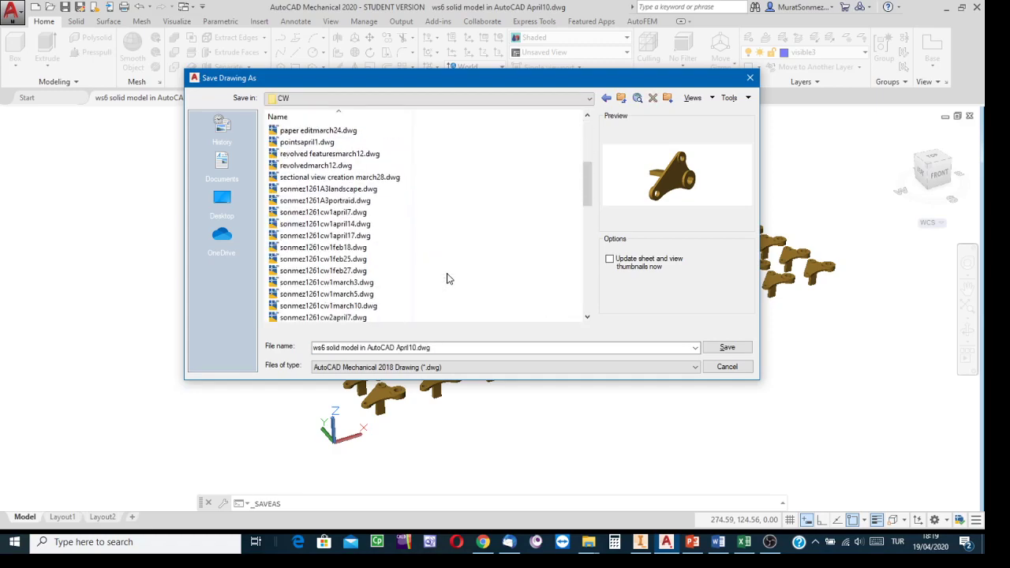
{"action": "scroll", "coordinate": [448, 280], "scroll_direction": "up", "scroll_amount": 3}
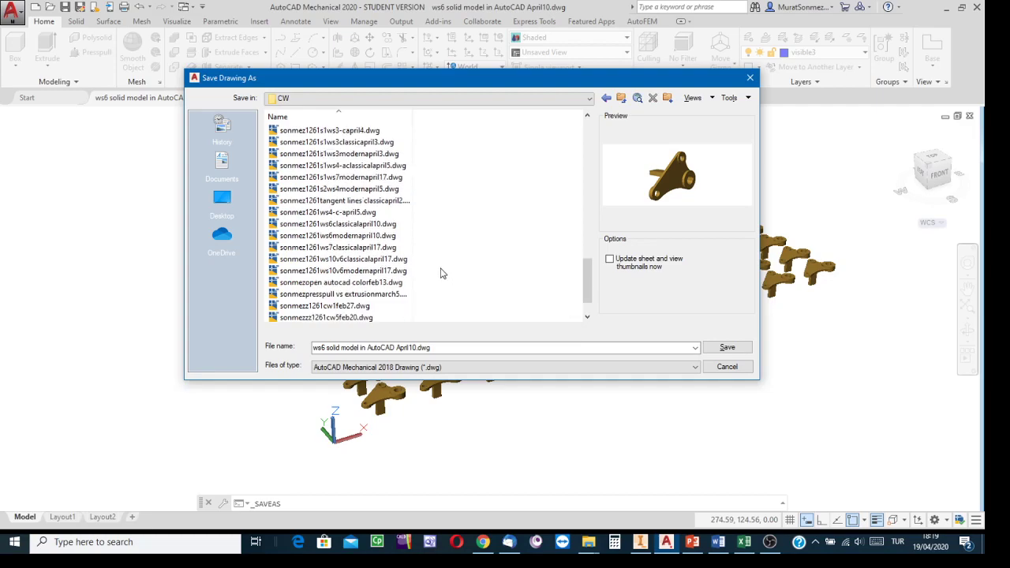
{"action": "scroll", "coordinate": [442, 273], "scroll_direction": "up", "scroll_amount": 2}
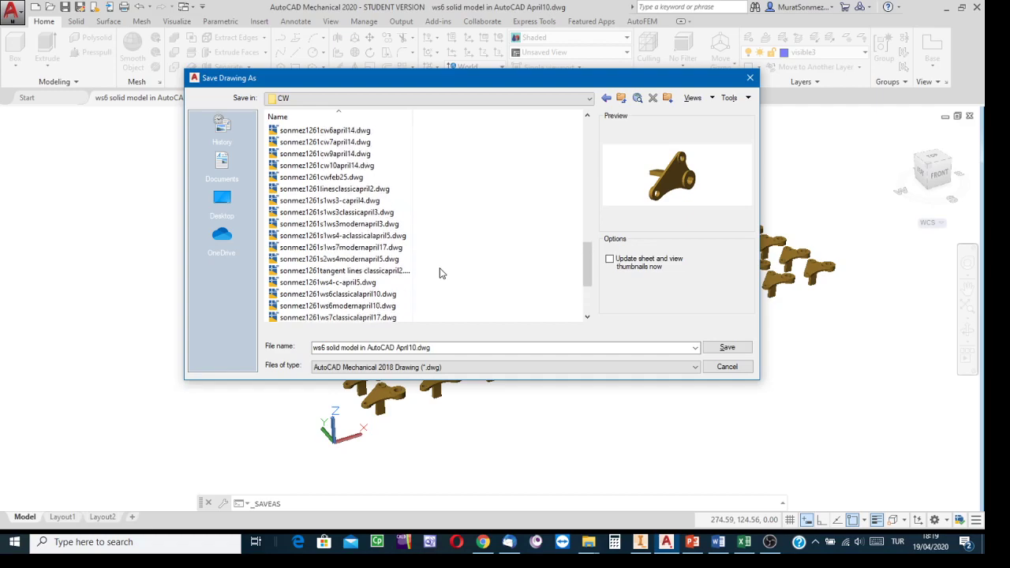
{"action": "scroll", "coordinate": [442, 273], "scroll_direction": "up", "scroll_amount": 1}
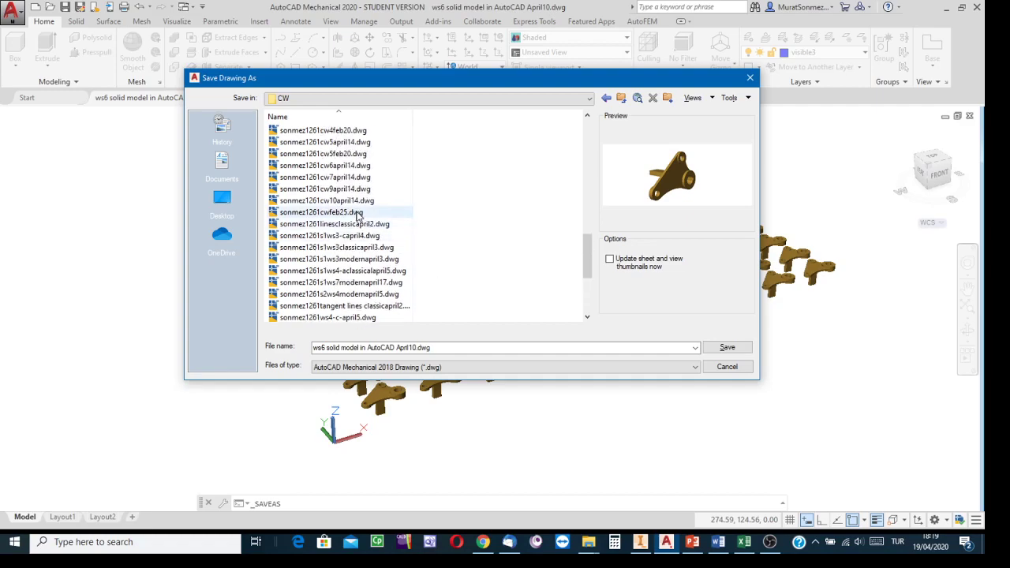
{"action": "scroll", "coordinate": [439, 229], "scroll_direction": "up", "scroll_amount": 3}
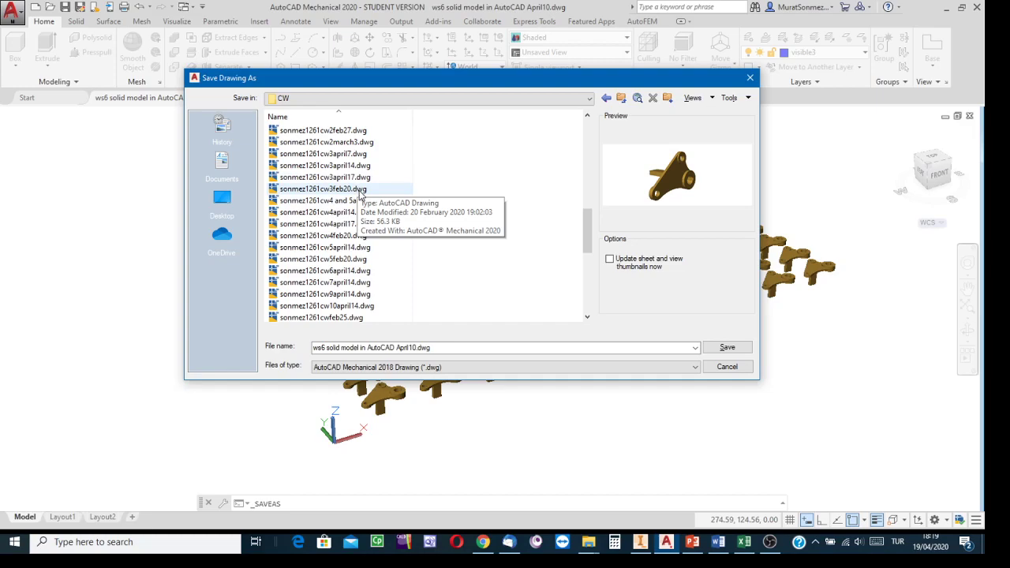
{"action": "left_click", "coordinate": [456, 348]}
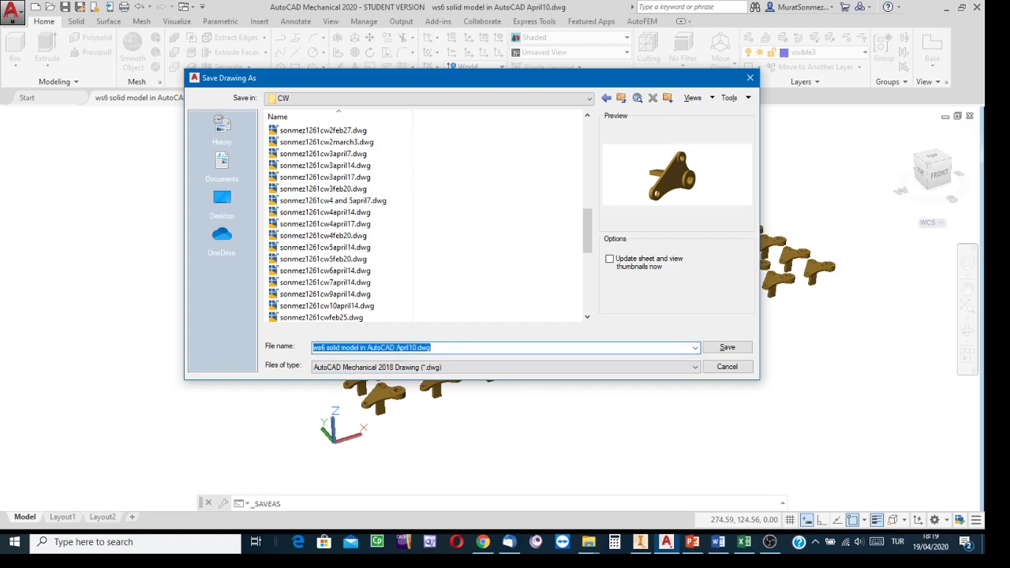
Save the drawing in CW under the file name sonmez1261cw5.
{"action": "type", "text": "sonmez1"}
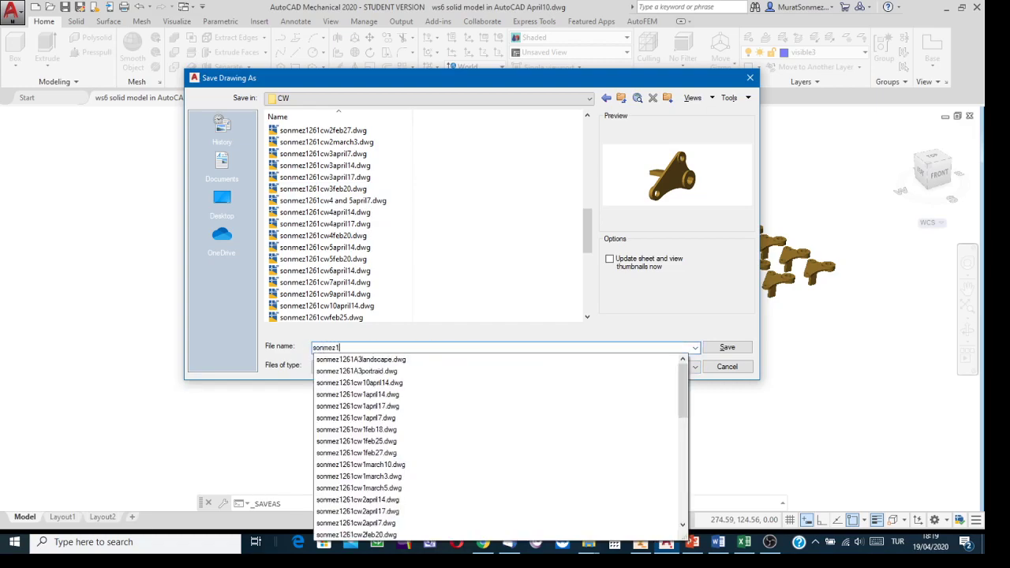
{"action": "type", "text": "261cw"}
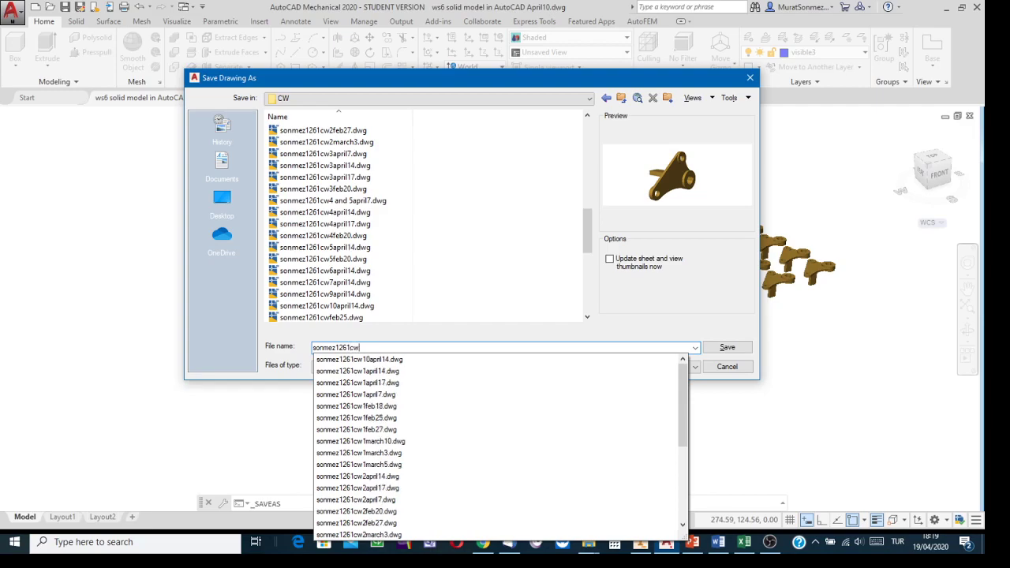
{"action": "type", "text": "4"}
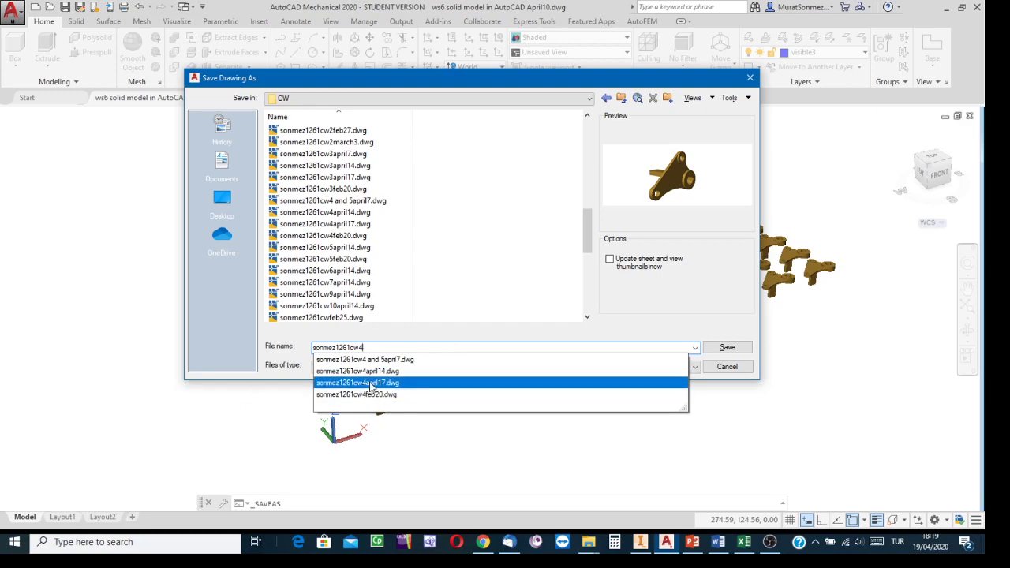
{"action": "key", "text": "BackSpace"}
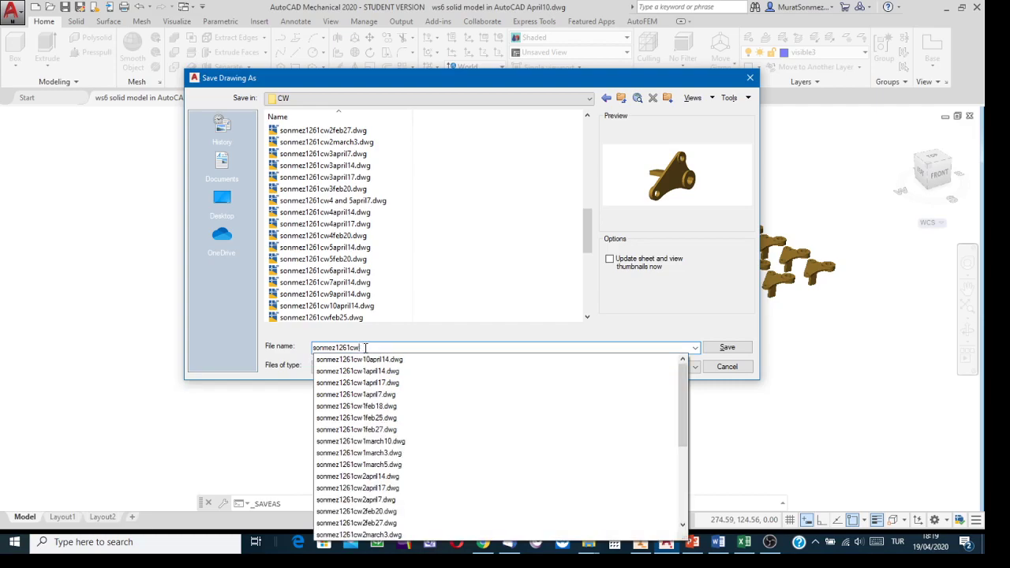
{"action": "type", "text": "5"}
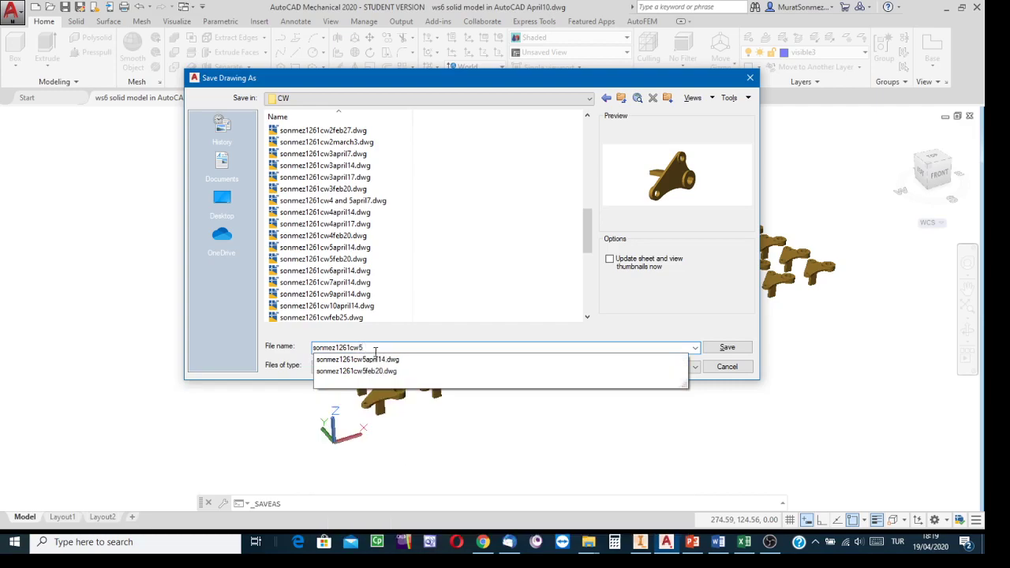
{"action": "left_click", "coordinate": [728, 349]}
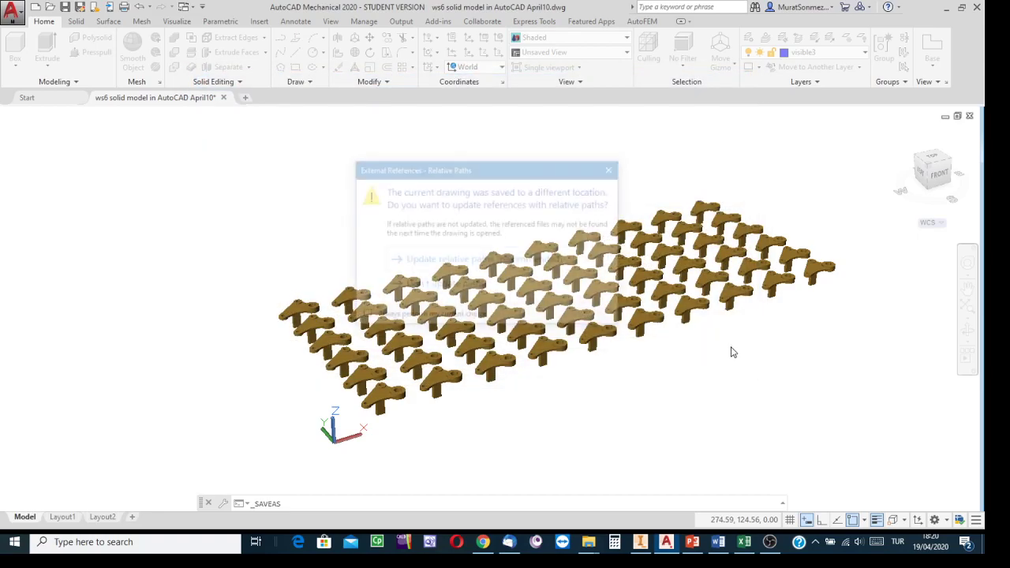
Update the external references to relative paths and dismiss the array type list.
{"action": "left_click", "coordinate": [440, 262]}
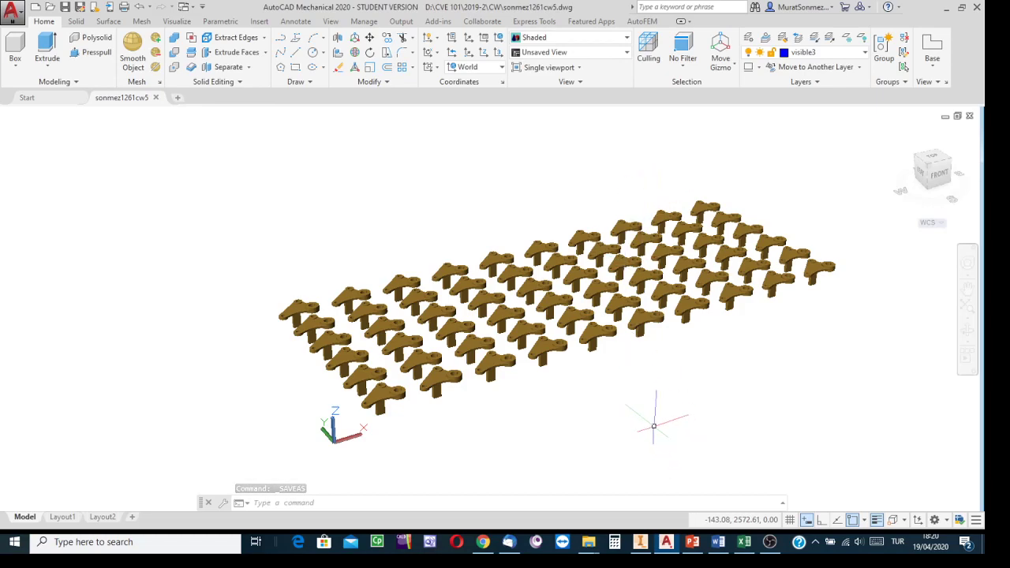
{"action": "left_click", "coordinate": [413, 69]}
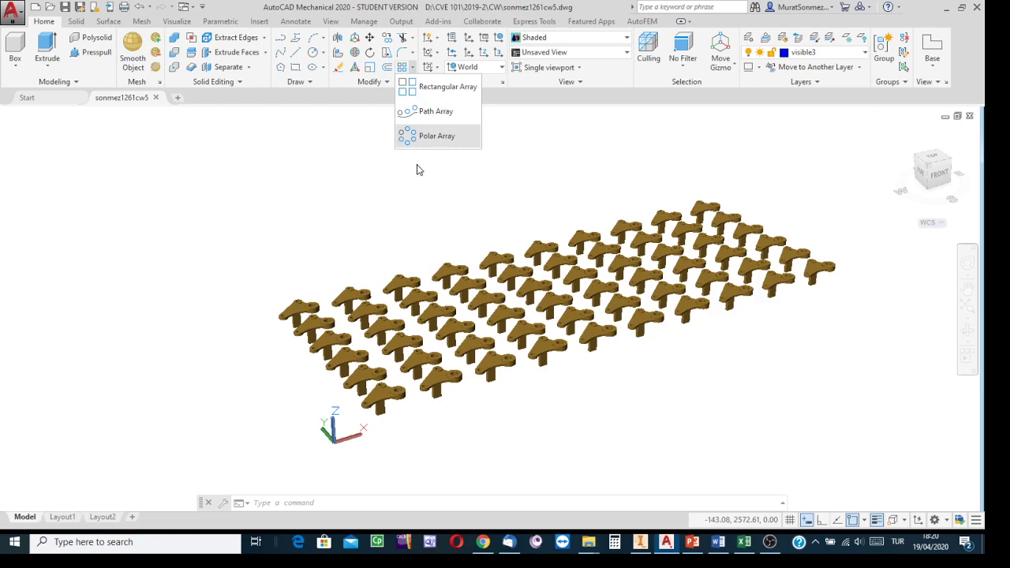
{"action": "left_click", "coordinate": [408, 213]}
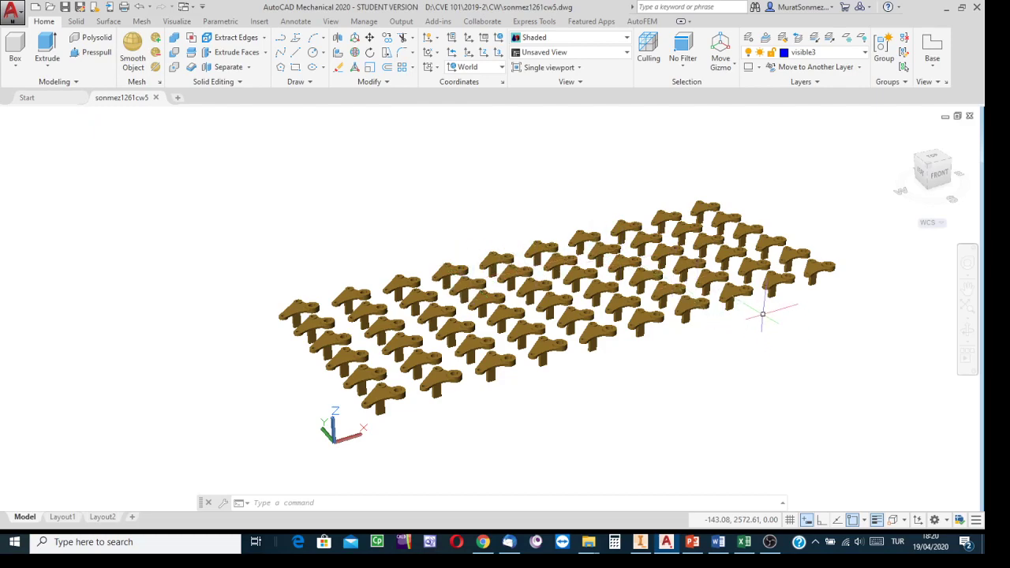
In top view, erase the 54 brackets outside the left column.
{"action": "mouse_move", "coordinate": [690, 169]}
{"action": "left_mouse_down"}
{"action": "mouse_move", "coordinate": [801, 274]}
{"action": "mouse_move", "coordinate": [774, 327]}
{"action": "mouse_move", "coordinate": [611, 370]}
{"action": "mouse_move", "coordinate": [535, 251]}
{"action": "mouse_move", "coordinate": [490, 243]}
{"action": "left_mouse_up"}
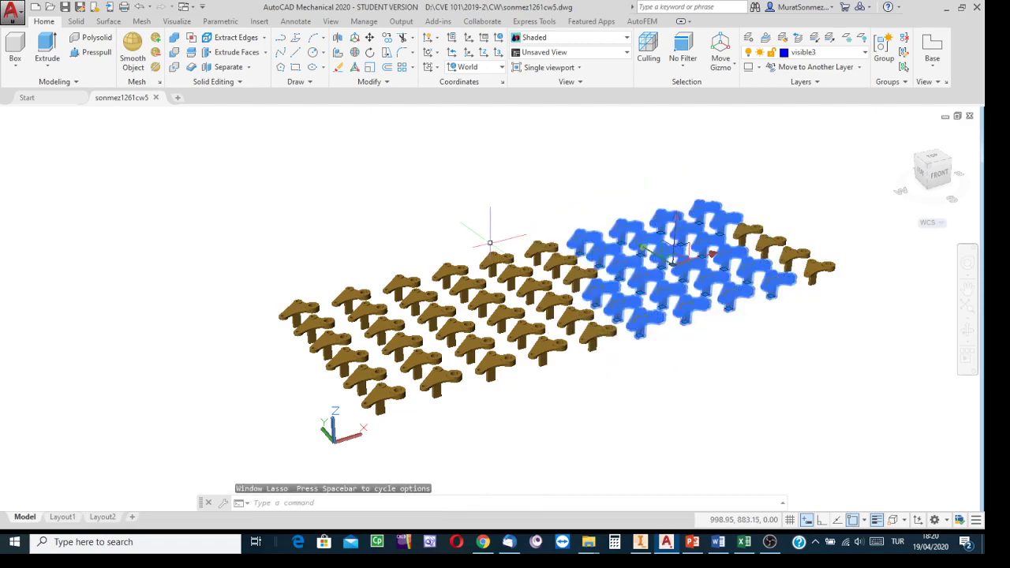
{"action": "left_click", "coordinate": [813, 188]}
{"action": "left_click", "coordinate": [852, 169]}
{"action": "left_click", "coordinate": [943, 151]}
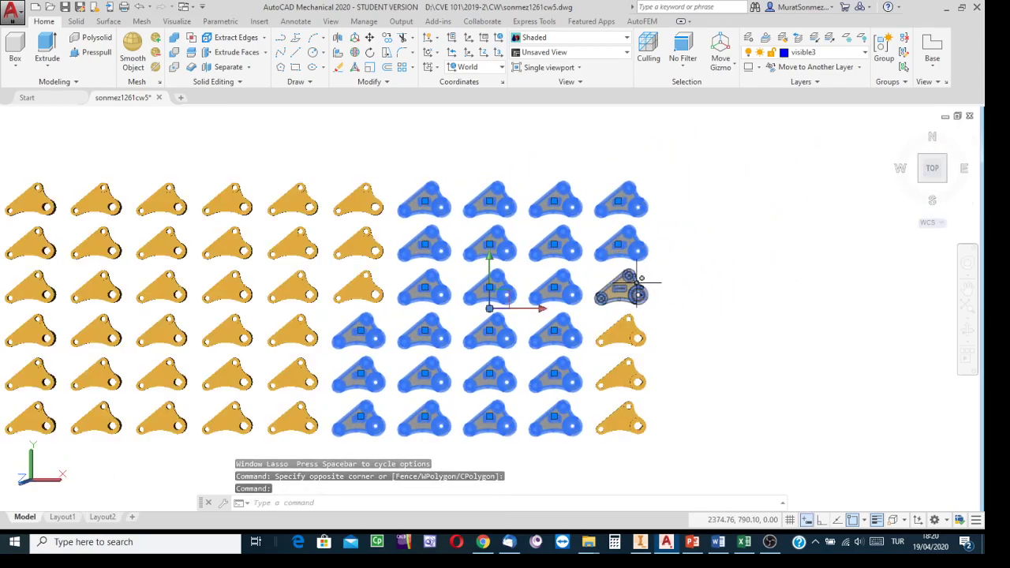
{"action": "left_click", "coordinate": [692, 177]}
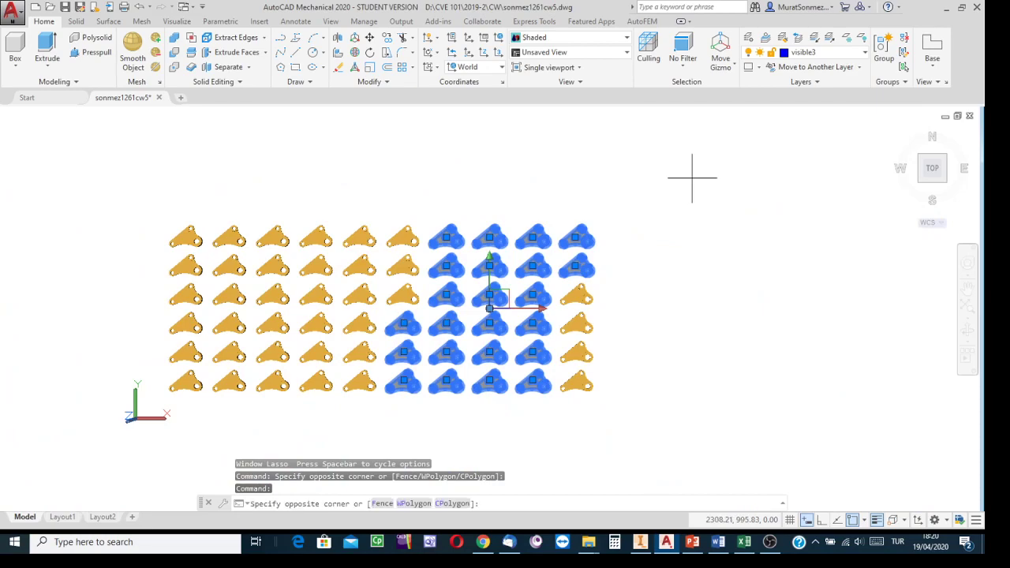
{"action": "left_click", "coordinate": [210, 403]}
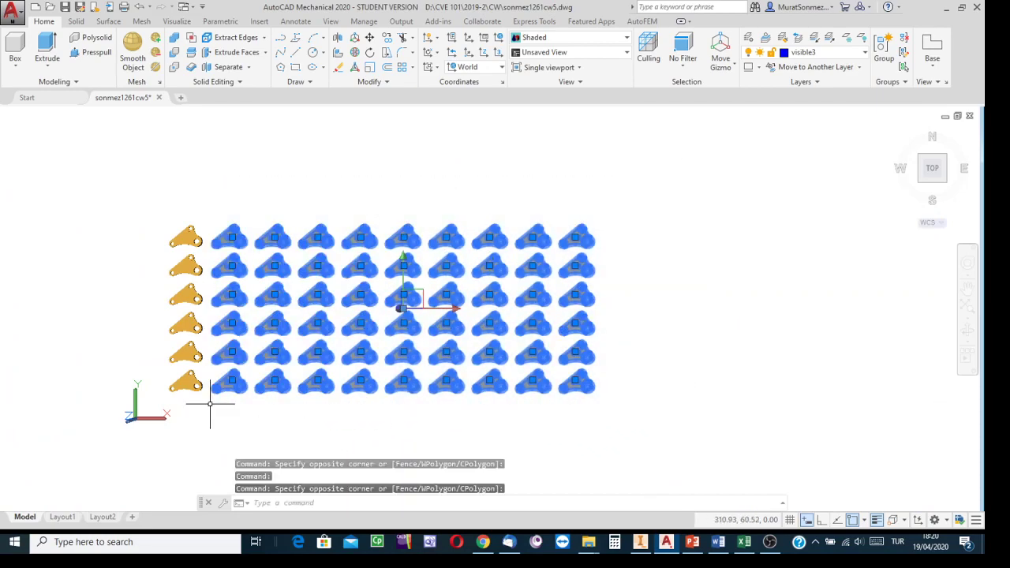
{"action": "key", "text": "Delete"}
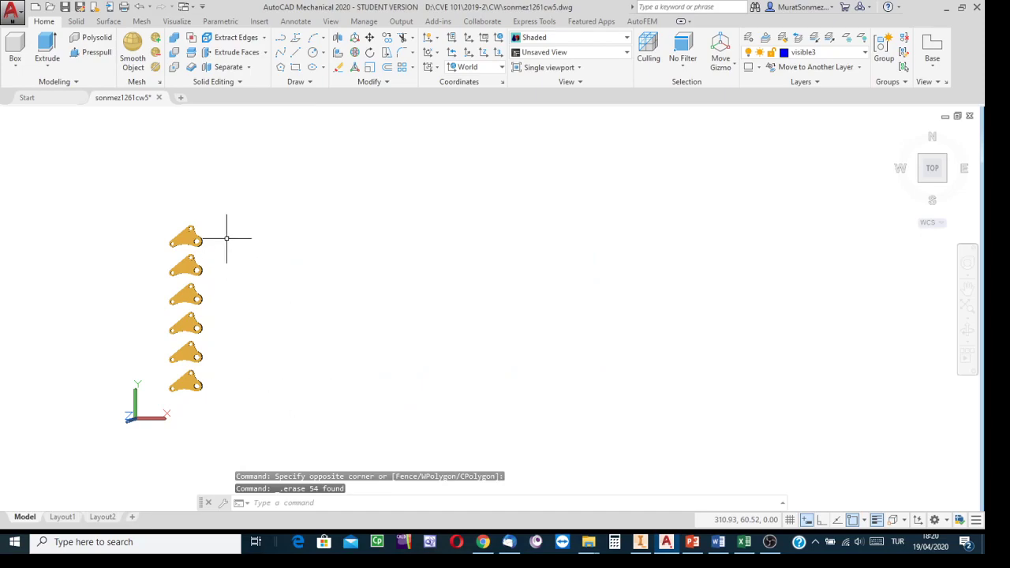
Erase the five remaining extra brackets and pan the last bracket to centre.
{"action": "left_click", "coordinate": [147, 213]}
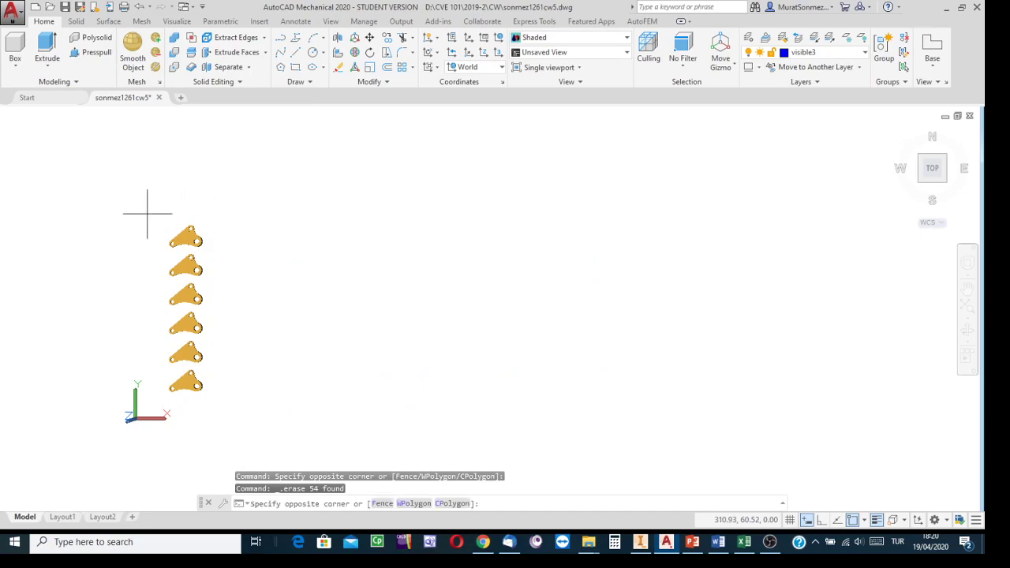
{"action": "left_click", "coordinate": [235, 368]}
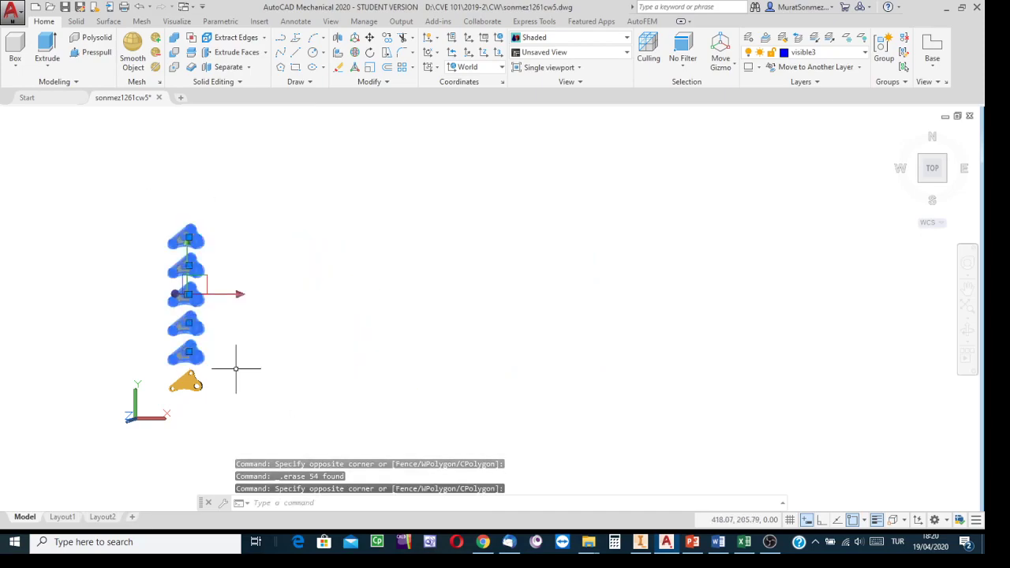
{"action": "key", "text": "Delete"}
{"action": "mouse_move", "coordinate": [187, 385]}
{"action": "middle_mouse_down"}
{"action": "mouse_move", "coordinate": [345, 409]}
{"action": "mouse_move", "coordinate": [471, 352]}
{"action": "middle_mouse_up"}
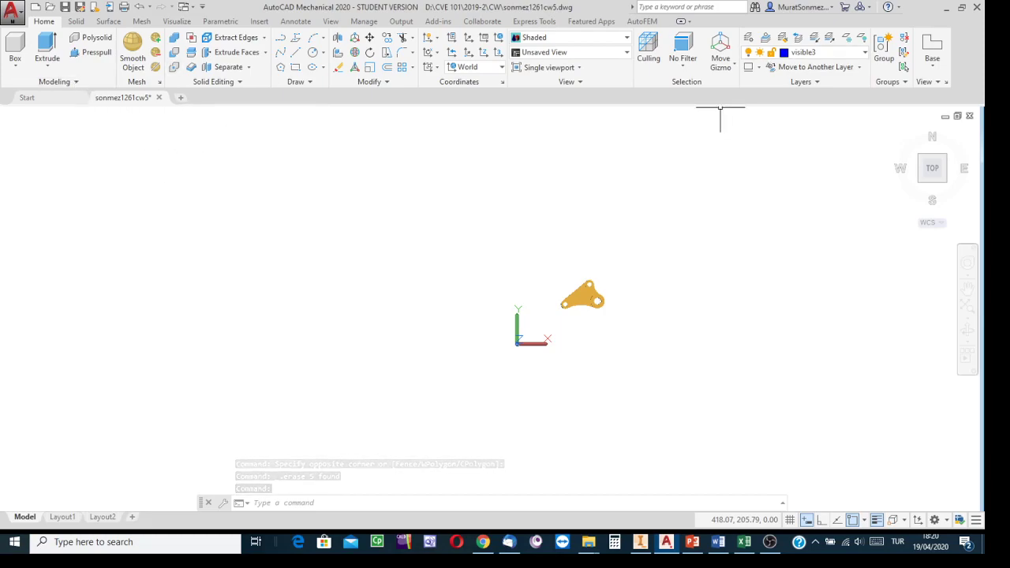
Make 'constructions' the current layer and start the Multiple Points command.
{"action": "left_click", "coordinate": [865, 53]}
{"action": "left_click", "coordinate": [827, 161]}
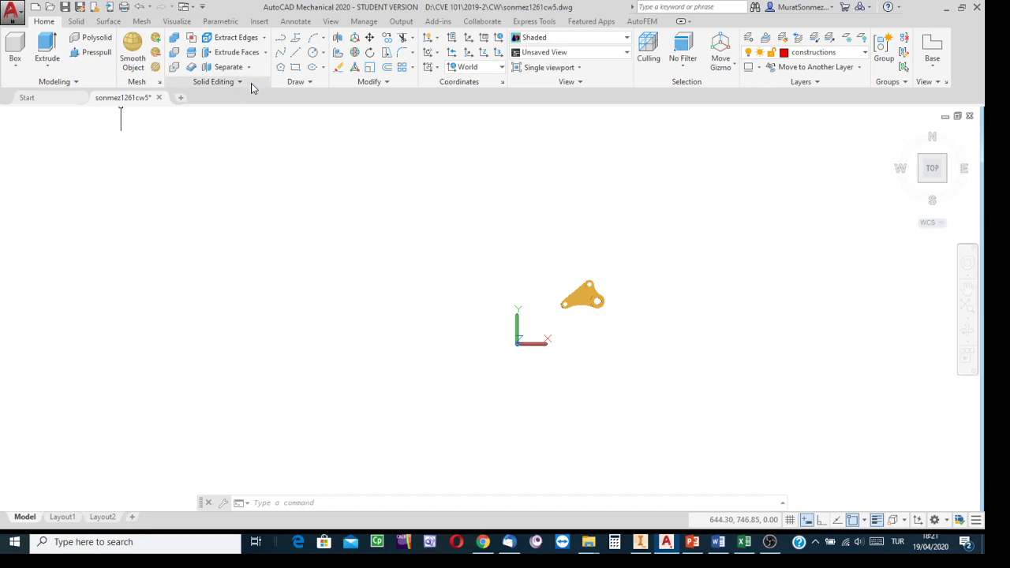
{"action": "left_click", "coordinate": [314, 83]}
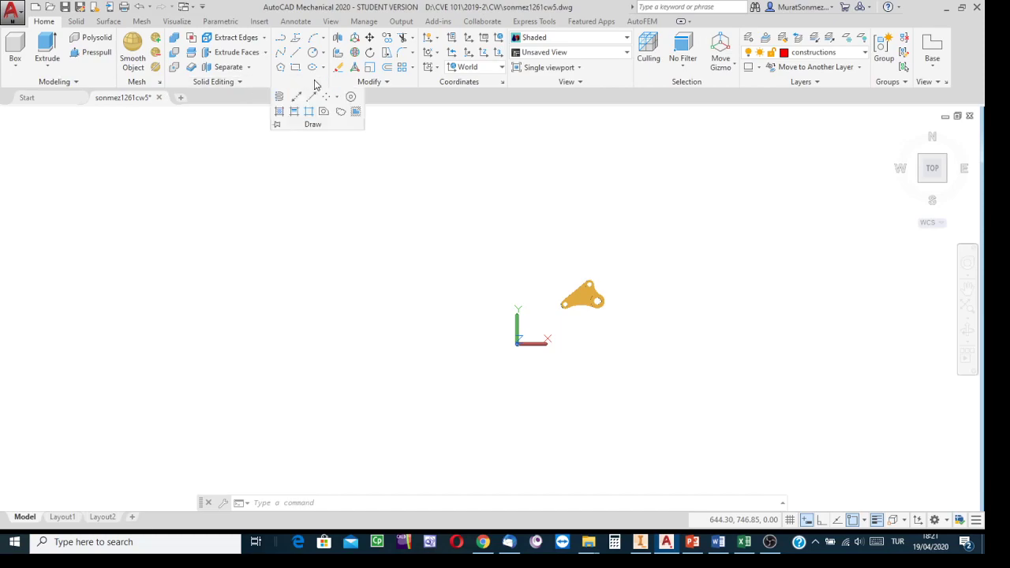
{"action": "left_click", "coordinate": [328, 101]}
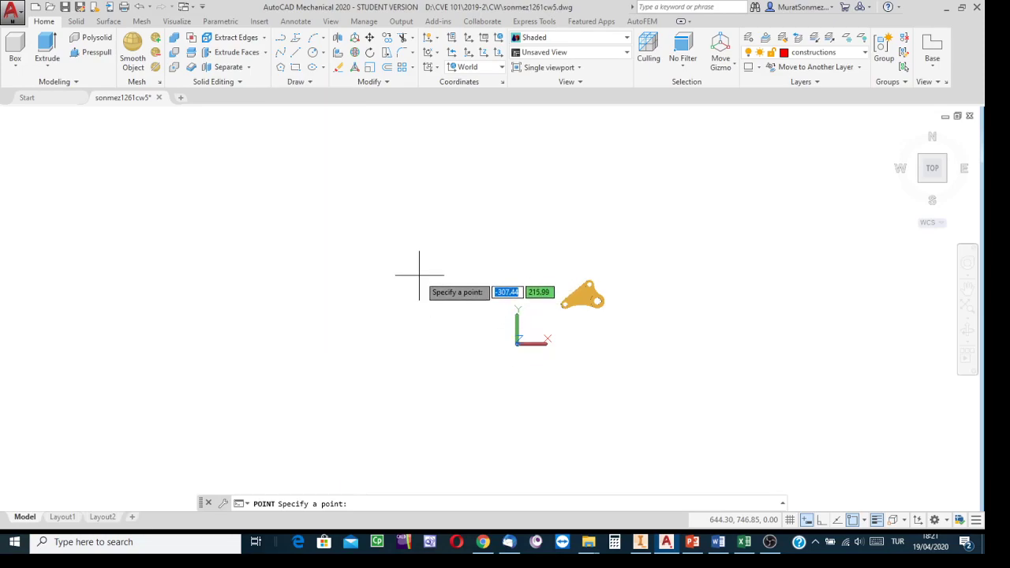
Place construction points up and to the right of the bracket.
{"action": "left_click", "coordinate": [681, 244]}
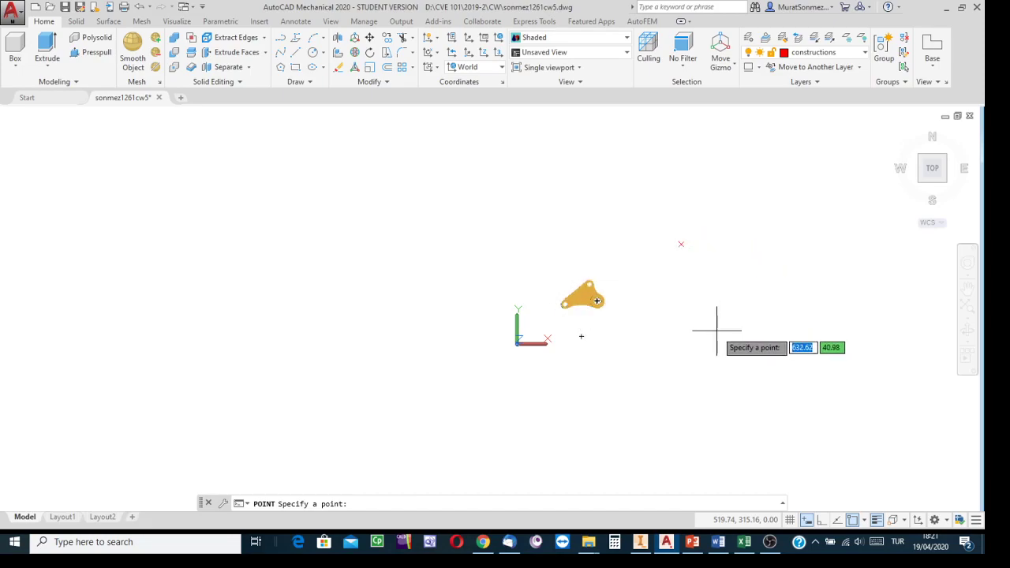
{"action": "left_click", "coordinate": [681, 244]}
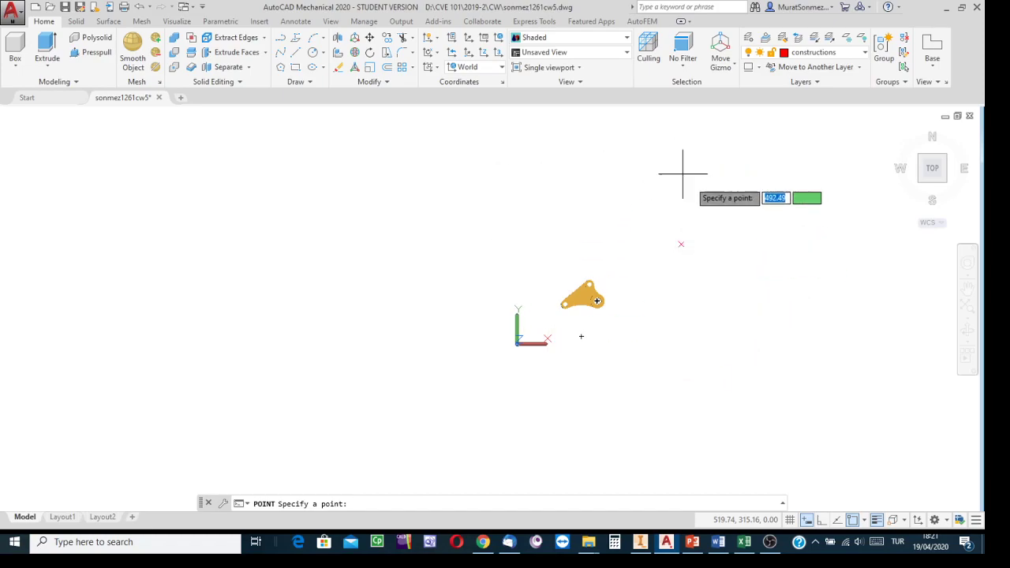
{"action": "mouse_move", "coordinate": [588, 284]}
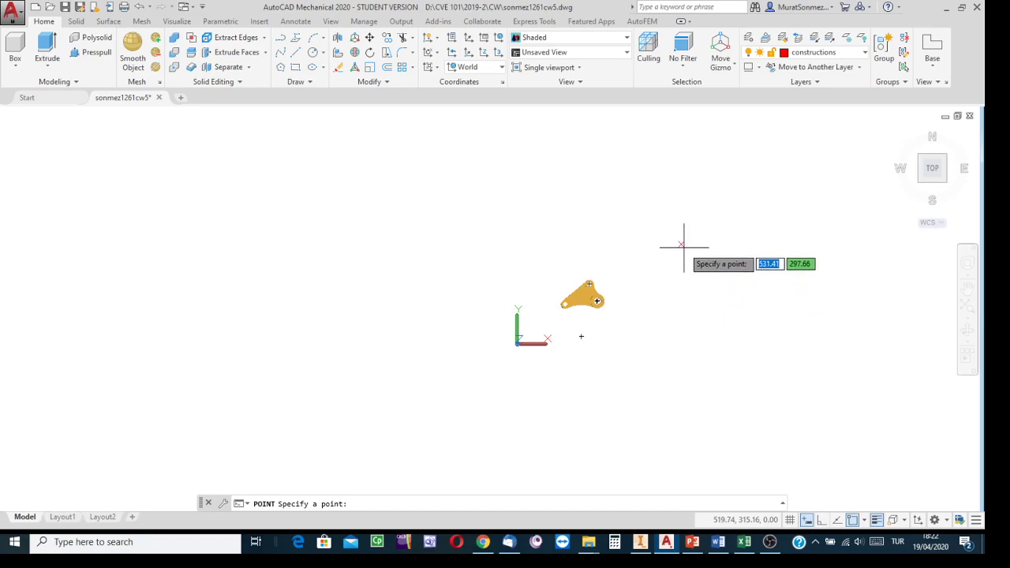
End the POINT command, then undo and delete the extra points, keeping one beside the bracket.
{"action": "left_click", "coordinate": [863, 521]}
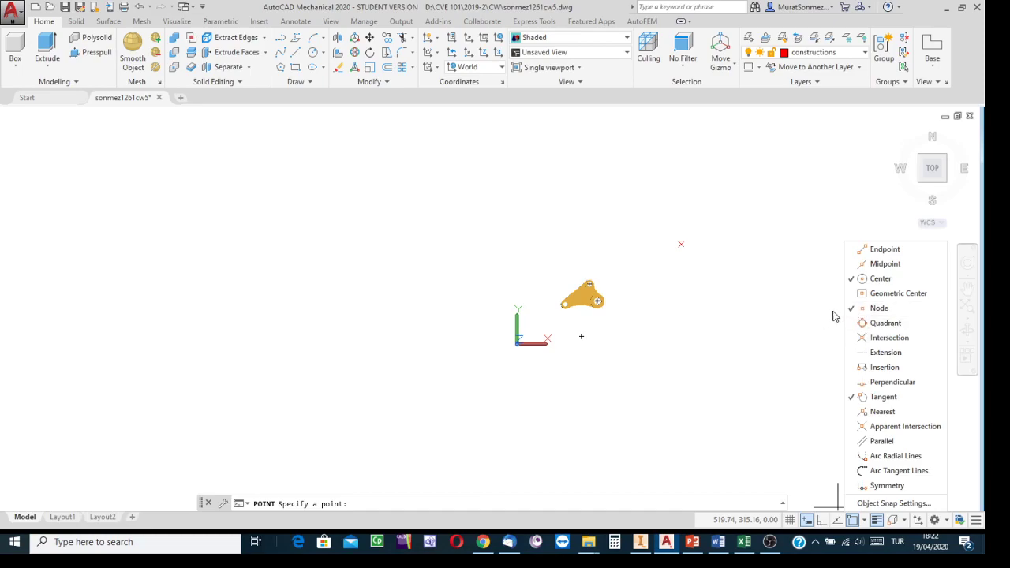
{"action": "left_click", "coordinate": [734, 291]}
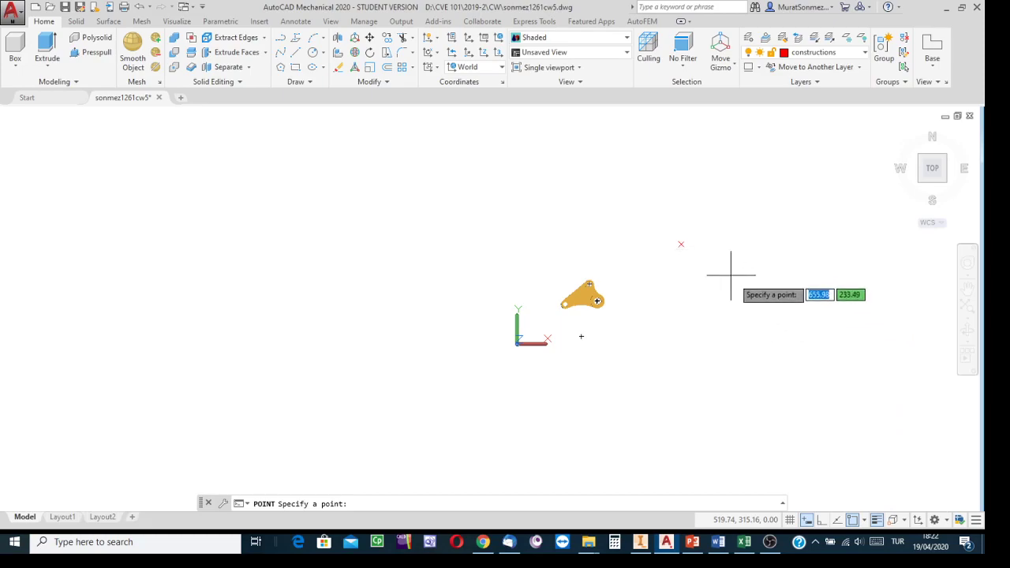
{"action": "key", "text": "Escape"}
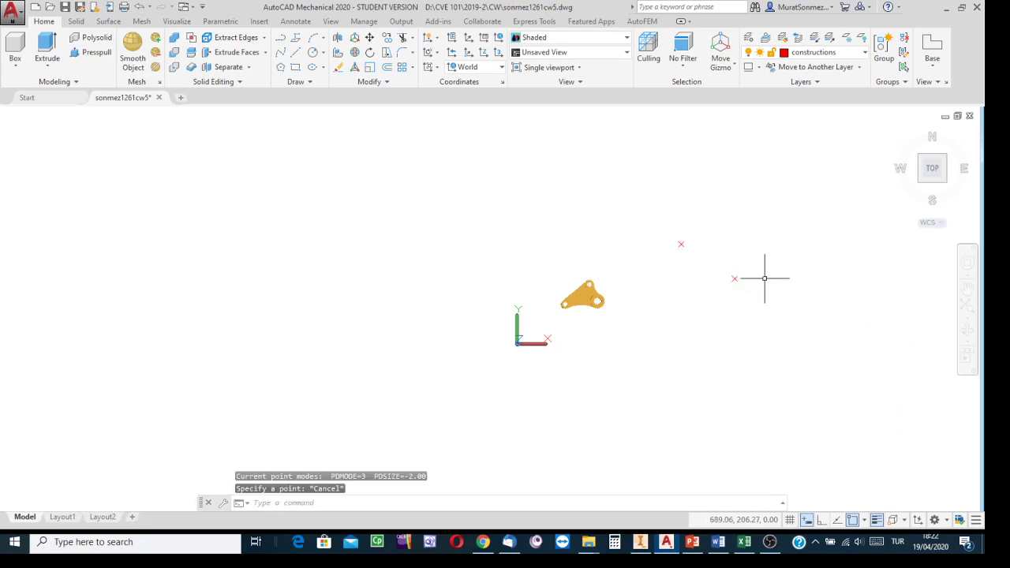
{"action": "left_click", "coordinate": [138, 6]}
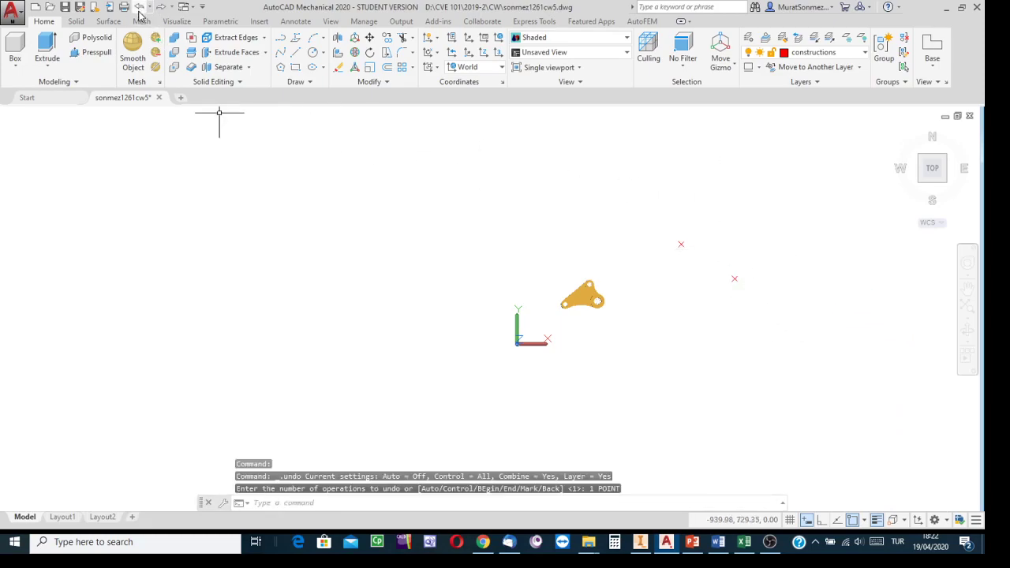
{"action": "left_click", "coordinate": [733, 278]}
{"action": "key", "text": "Delete"}
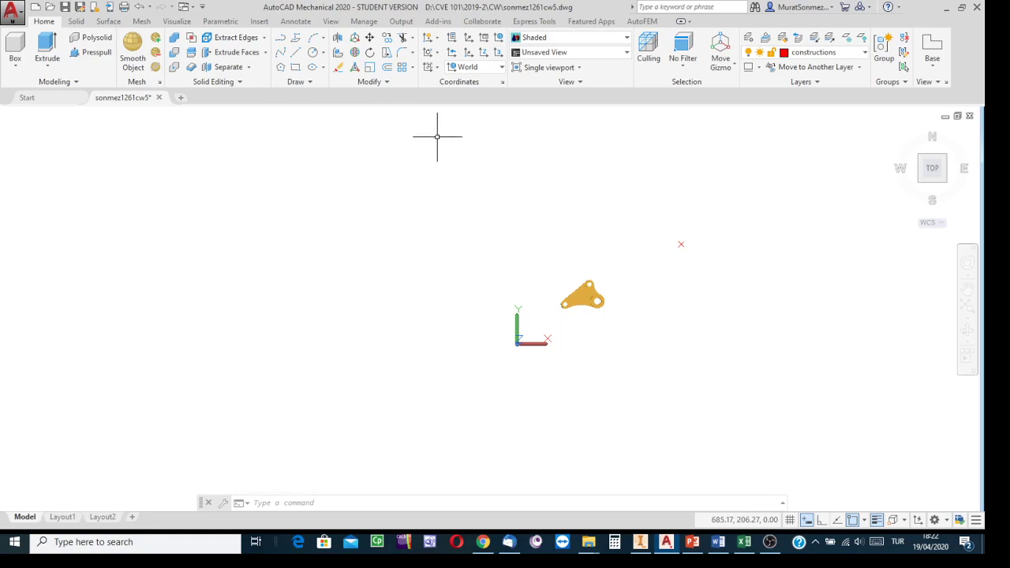
Polar-array the window-selected bracket around the construction point, giving 6 copies 60° apart.
{"action": "left_click", "coordinate": [411, 69]}
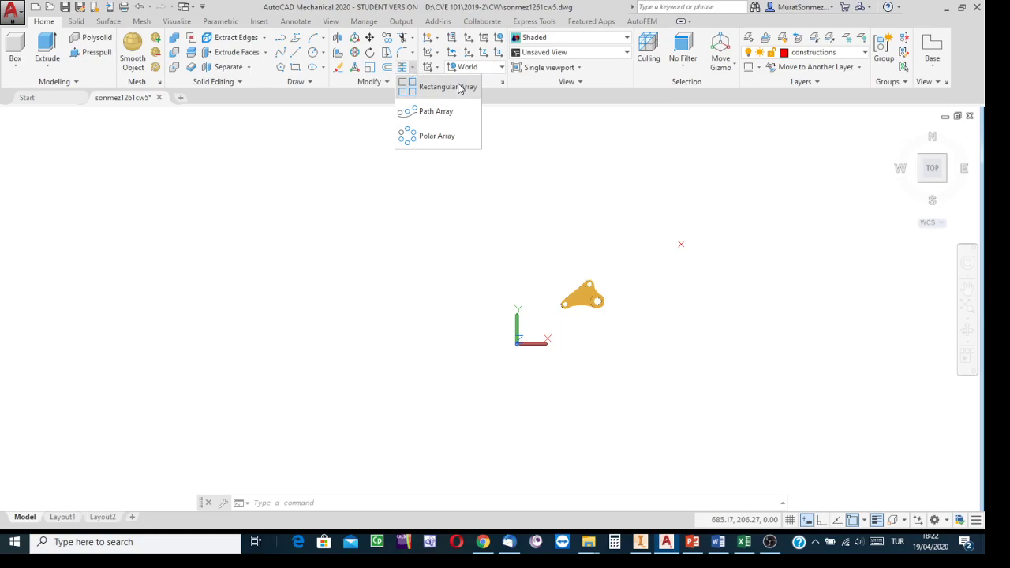
{"action": "left_click", "coordinate": [433, 138]}
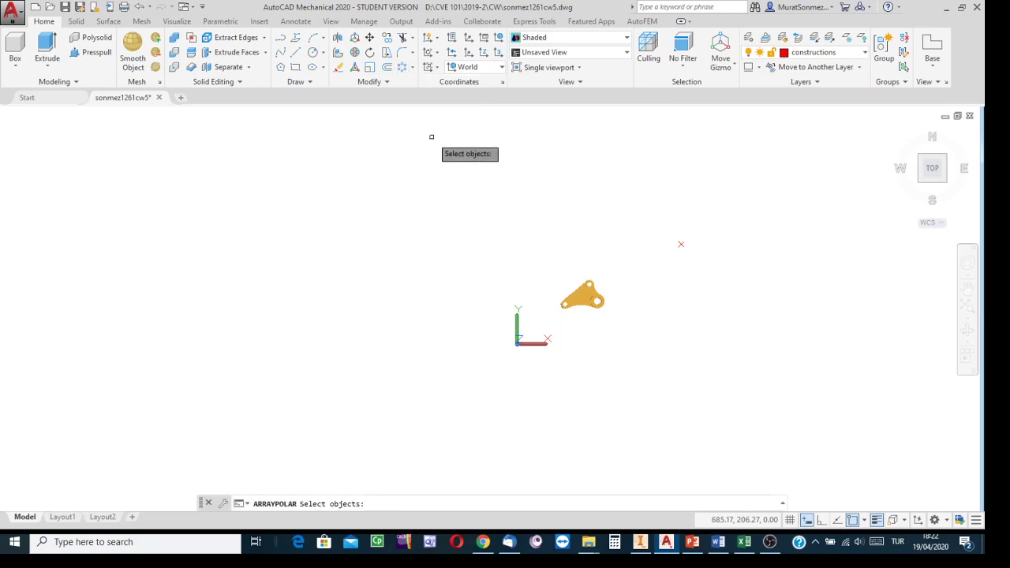
{"action": "left_click", "coordinate": [627, 265]}
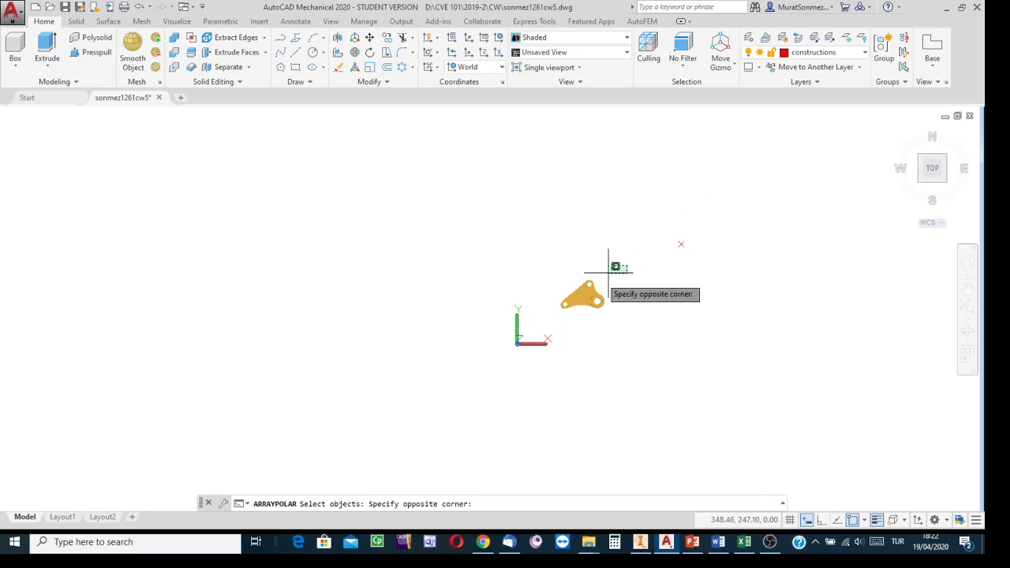
{"action": "left_click", "coordinate": [548, 317]}
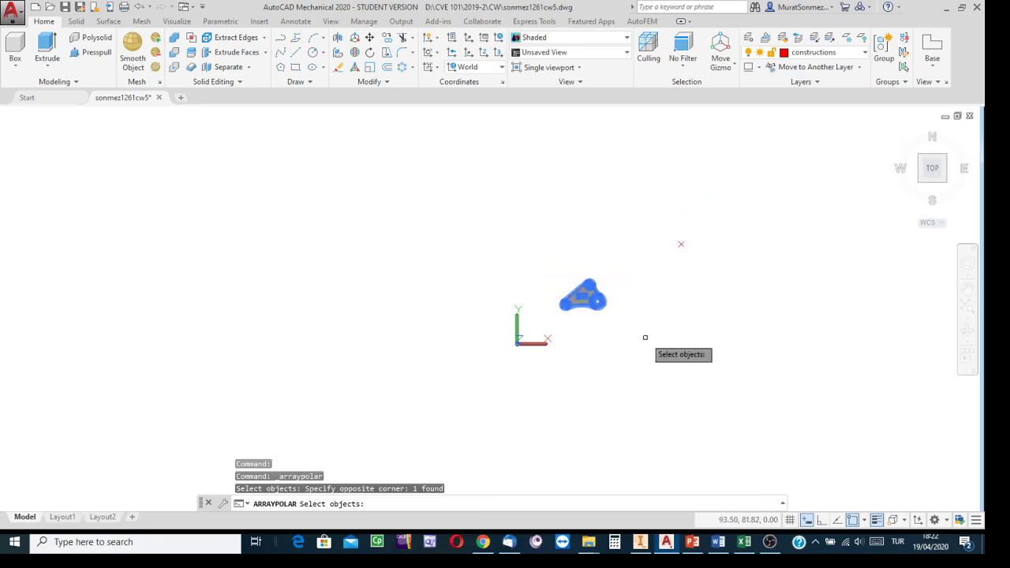
{"action": "key", "text": "Return"}
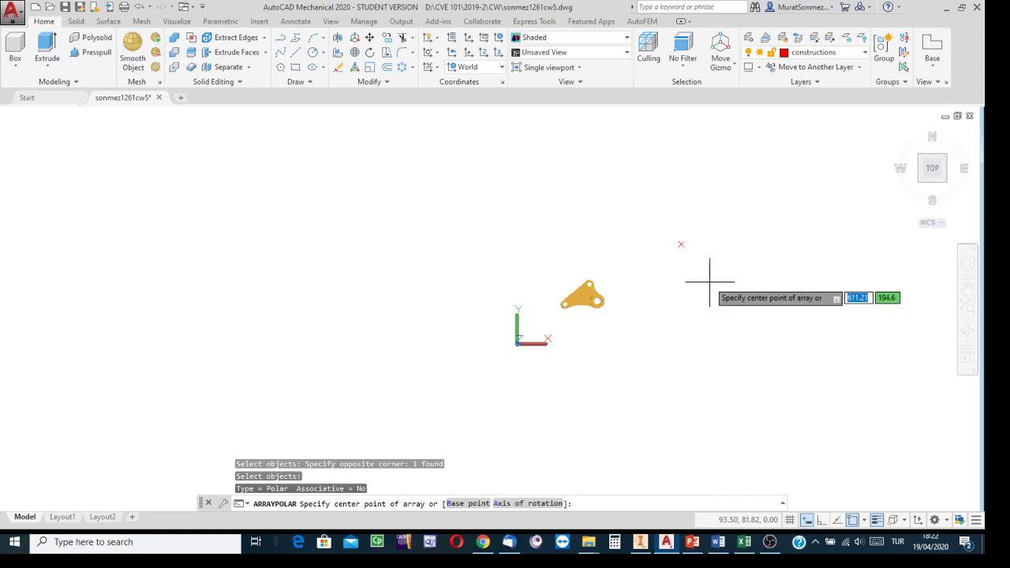
{"action": "left_click", "coordinate": [680, 243]}
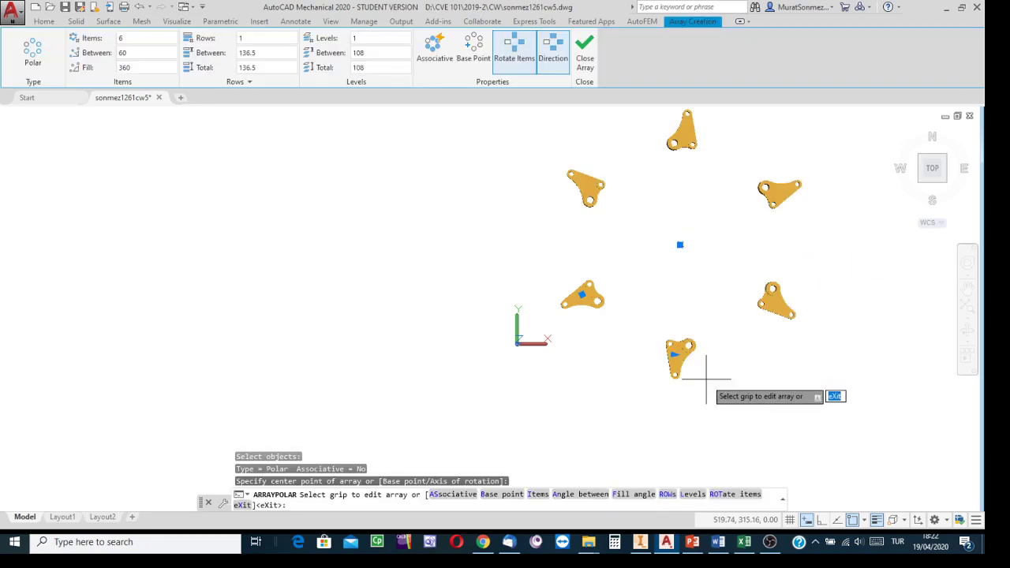
Set the polar array to 12 items at 30° spacing, then orbit to view it in 3D.
{"action": "left_click", "coordinate": [141, 37]}
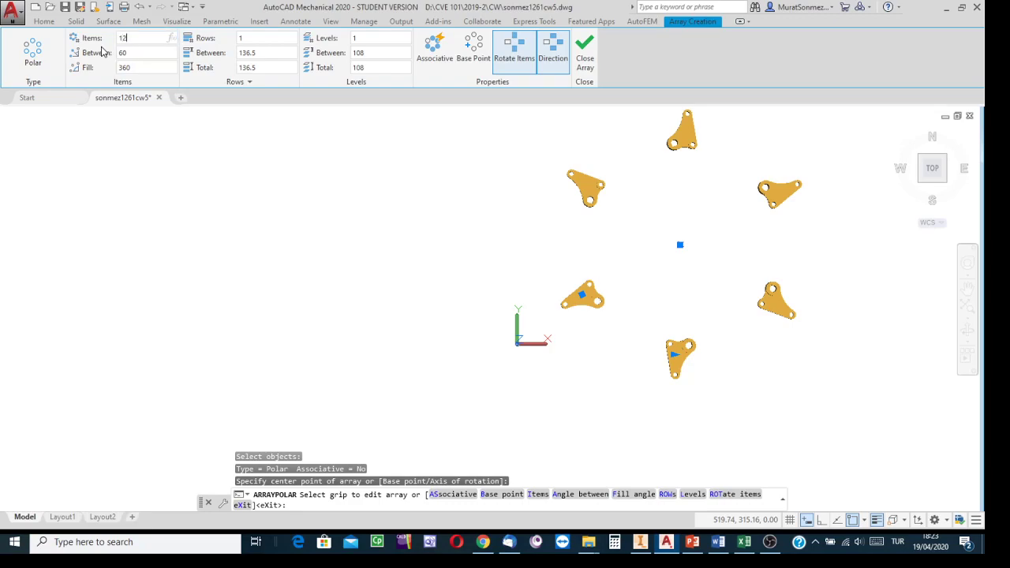
{"action": "key", "text": "Return"}
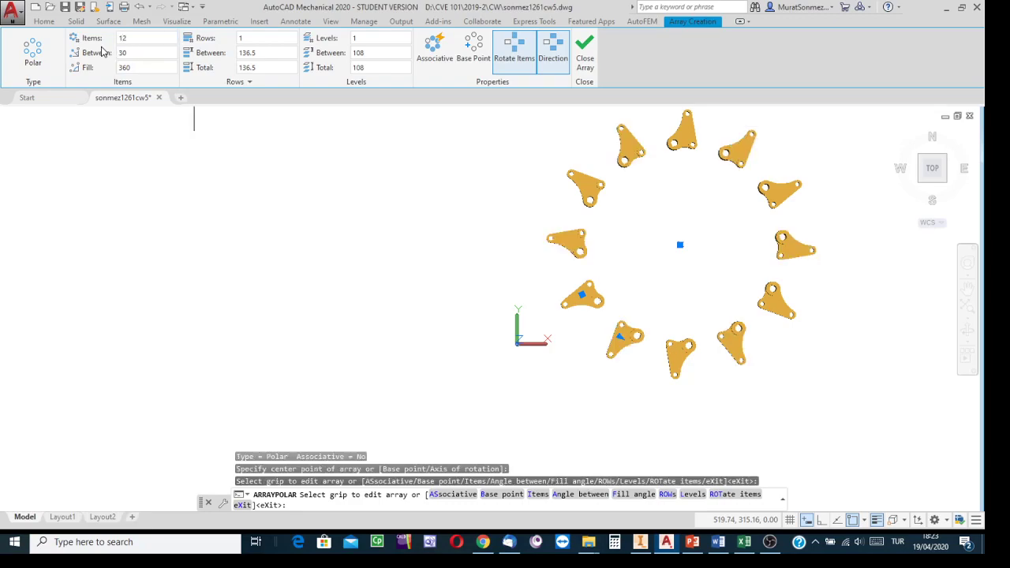
{"action": "left_click", "coordinate": [966, 330]}
{"action": "left_click_drag", "start_coordinate": [698, 318], "coordinate": [335, 298]}
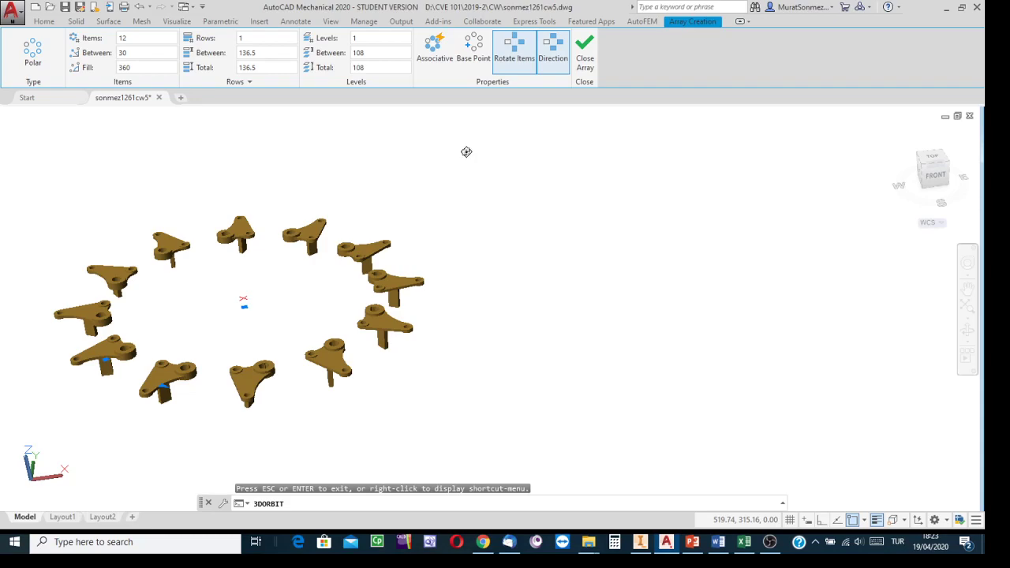
Toggle Rotate Items off and back on, reverse the array direction, and leave orbit.
{"action": "left_click", "coordinate": [513, 47]}
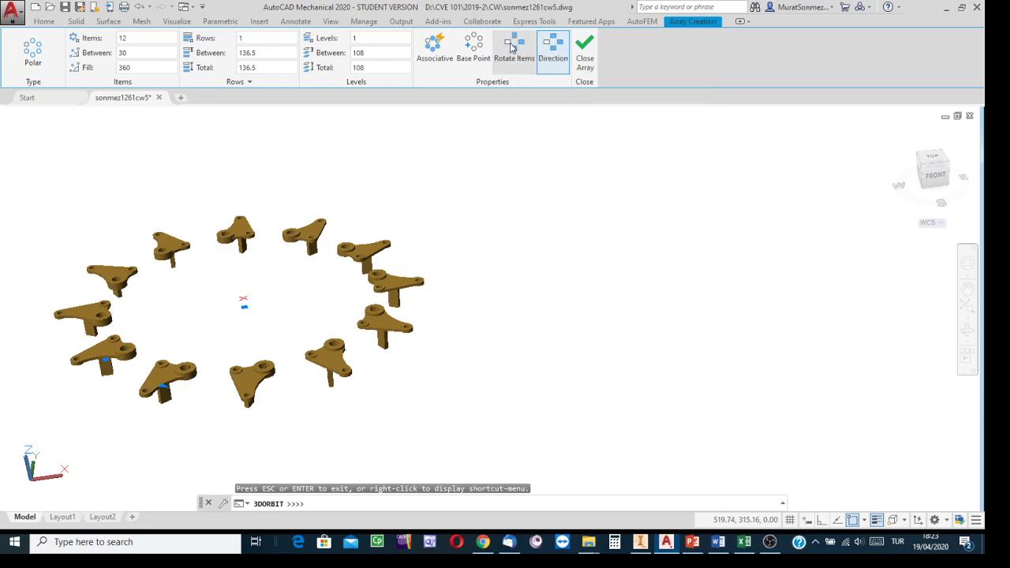
{"action": "left_click", "coordinate": [510, 48]}
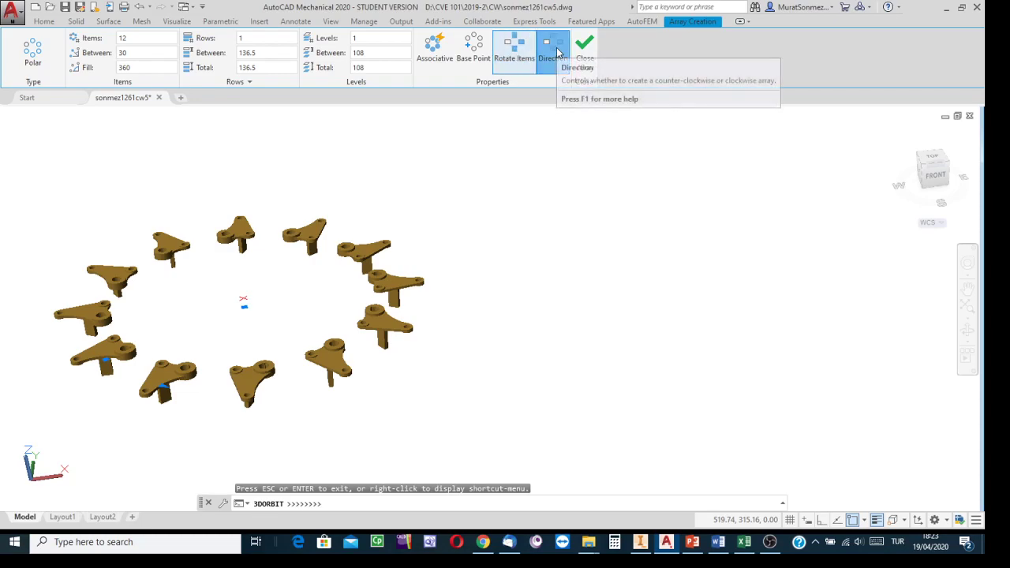
{"action": "left_click", "coordinate": [557, 52]}
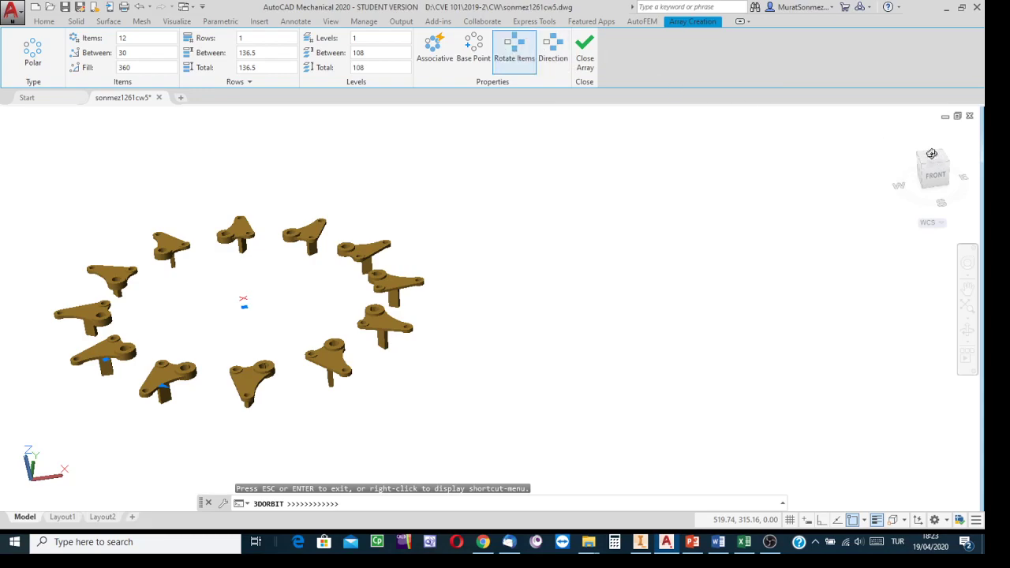
{"action": "key", "text": "Escape"}
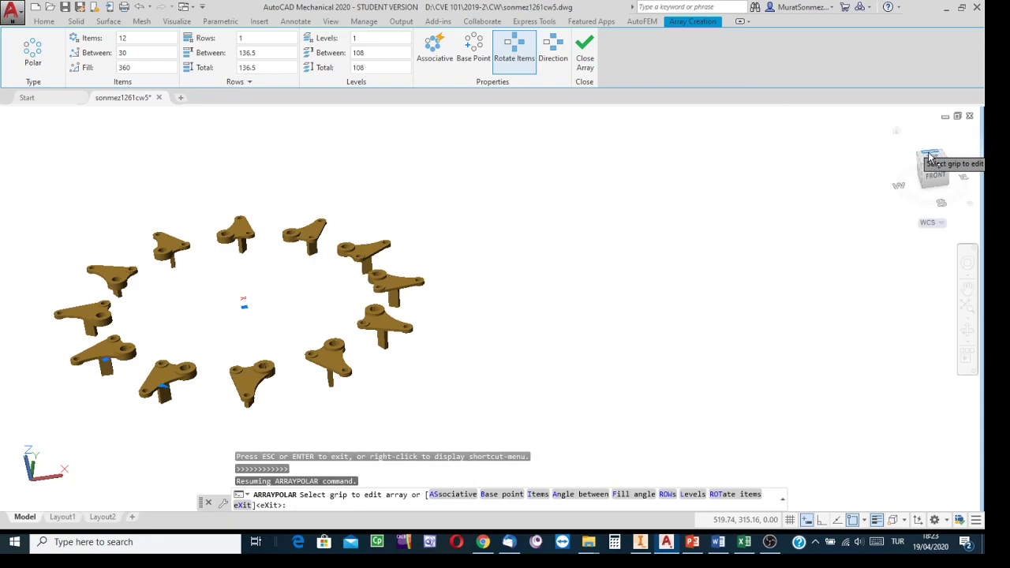
From the top view, compare fixed and rotated copies, leaving Rotate Items on.
{"action": "left_click", "coordinate": [934, 160]}
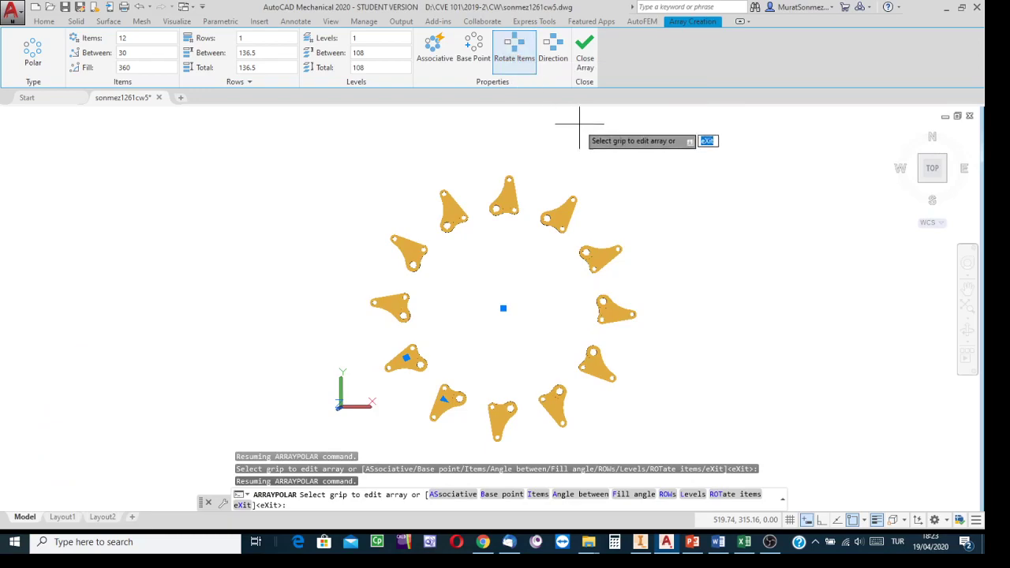
{"action": "left_click", "coordinate": [518, 58]}
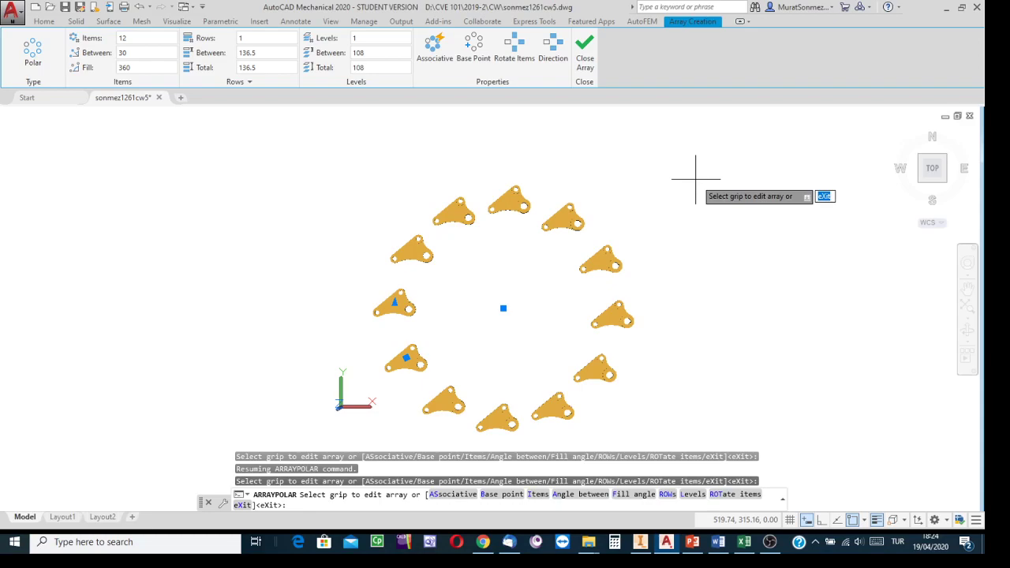
{"action": "left_click", "coordinate": [522, 52]}
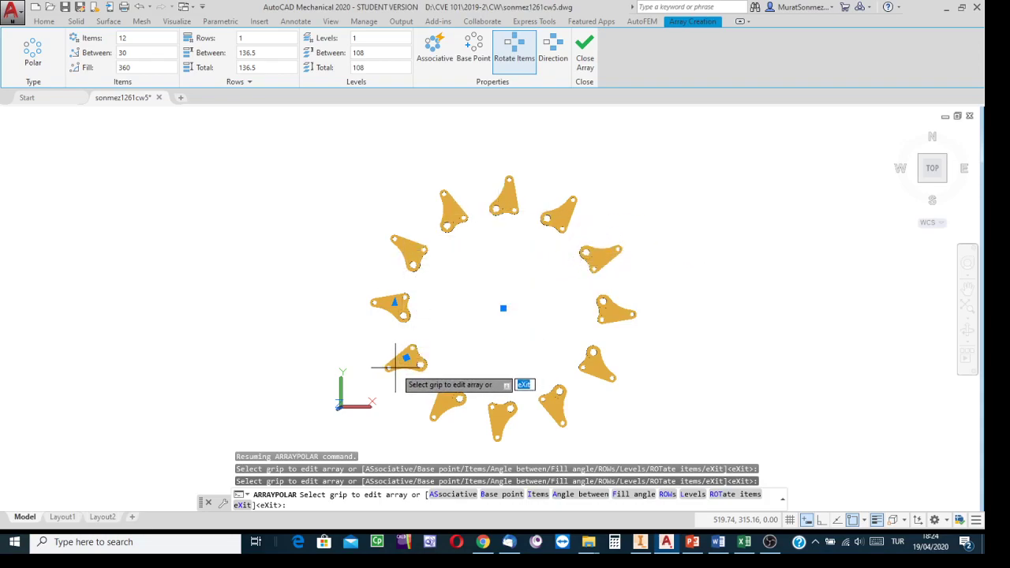
{"action": "left_click", "coordinate": [527, 49]}
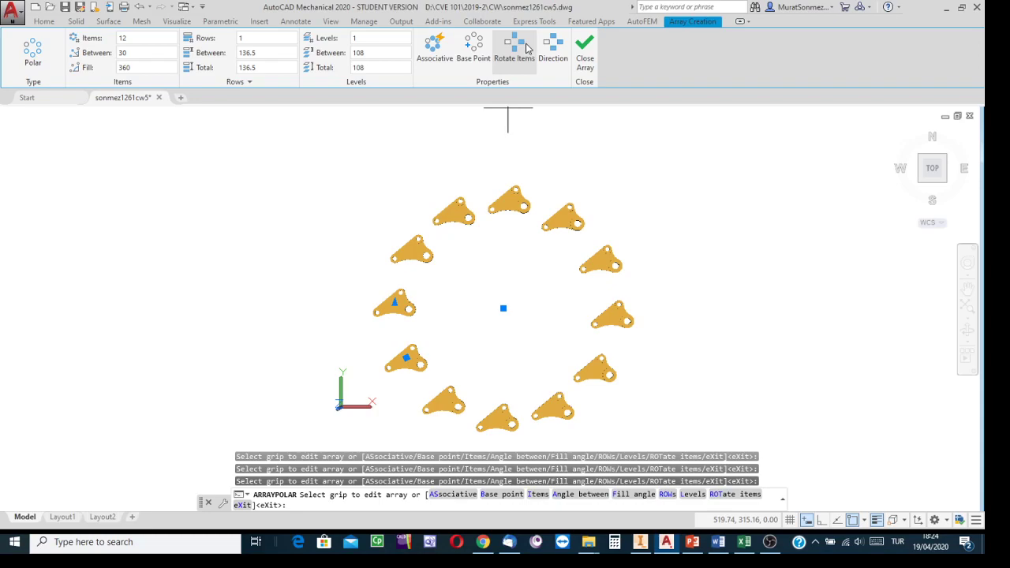
{"action": "left_click", "coordinate": [527, 48]}
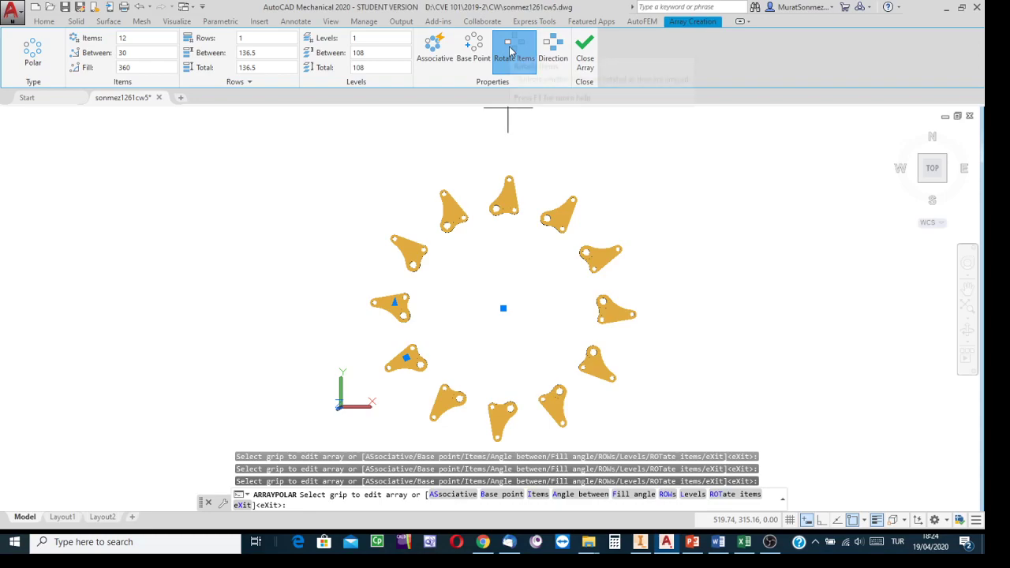
Tilt the array into a 3D view with Orbit and close the polar array.
{"action": "left_click", "coordinate": [967, 329]}
{"action": "left_click_drag", "start_coordinate": [506, 303], "coordinate": [570, 181]}
{"action": "key", "text": "Escape"}
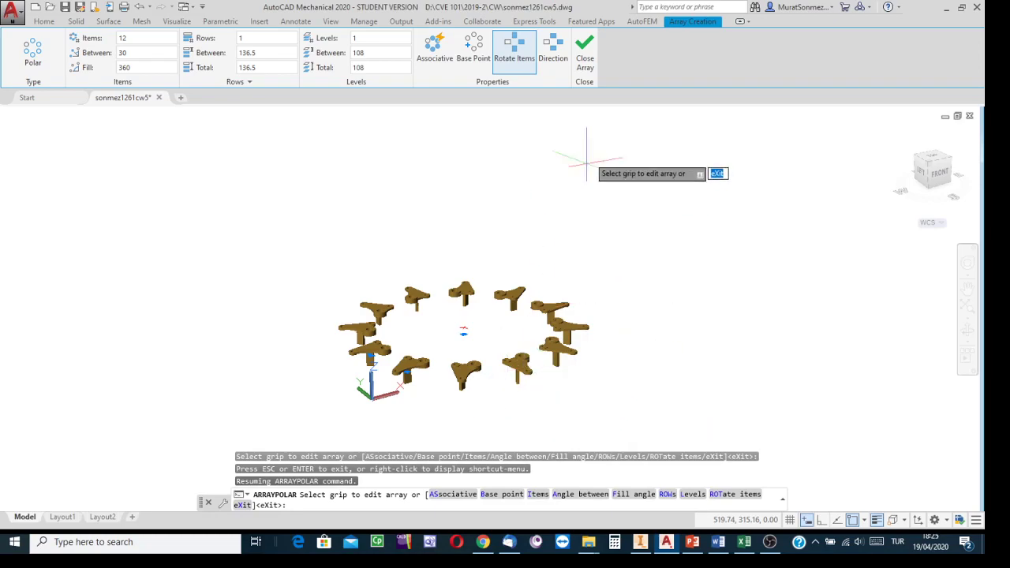
{"action": "left_click", "coordinate": [585, 51]}
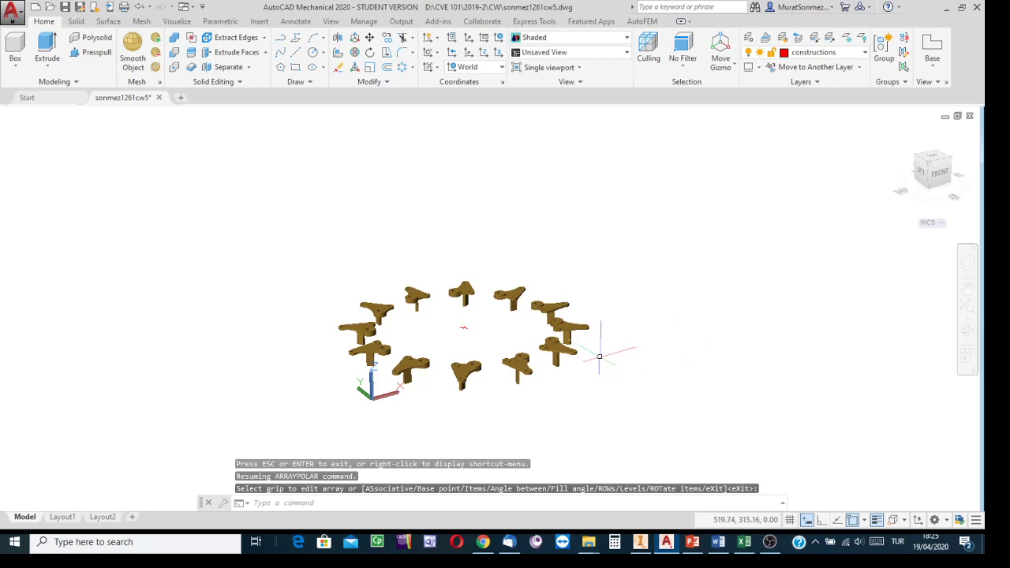
Recentre the committed 12-bracket array in view and end the array command.
{"action": "scroll", "coordinate": [464, 325], "scroll_direction": "down", "scroll_amount": 2}
{"action": "scroll", "coordinate": [464, 324], "scroll_direction": "up", "scroll_amount": 10}
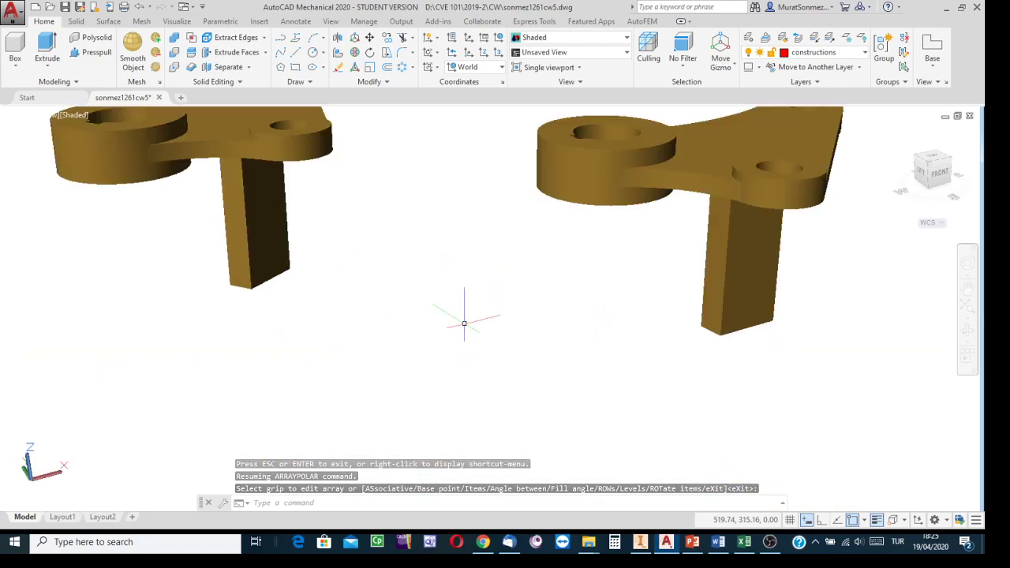
{"action": "scroll", "coordinate": [464, 323], "scroll_direction": "down", "scroll_amount": 8}
{"action": "mouse_move", "coordinate": [463, 316]}
{"action": "middle_mouse_down"}
{"action": "mouse_move", "coordinate": [501, 235]}
{"action": "mouse_move", "coordinate": [468, 298]}
{"action": "middle_mouse_up"}
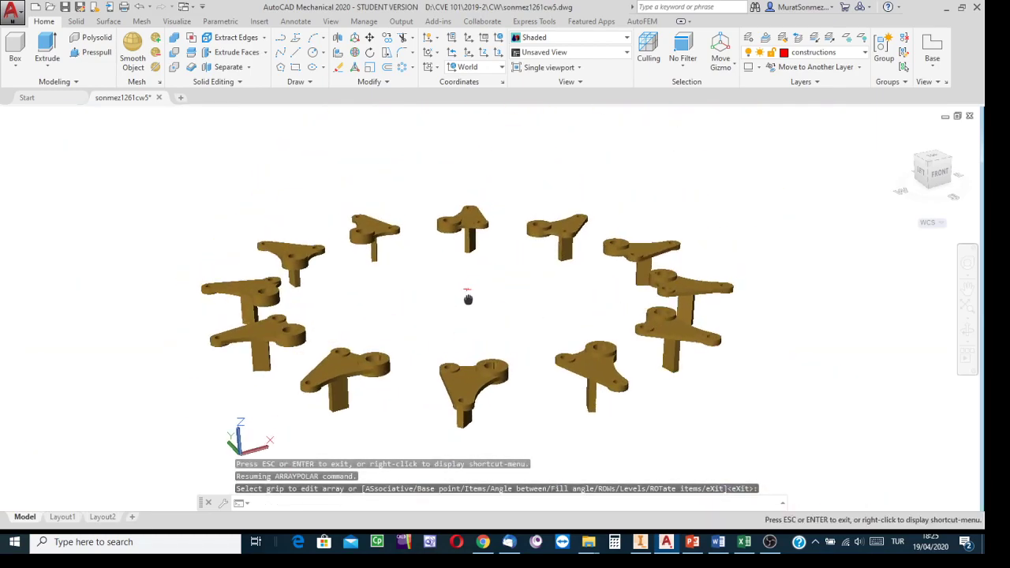
{"action": "key", "text": "Escape"}
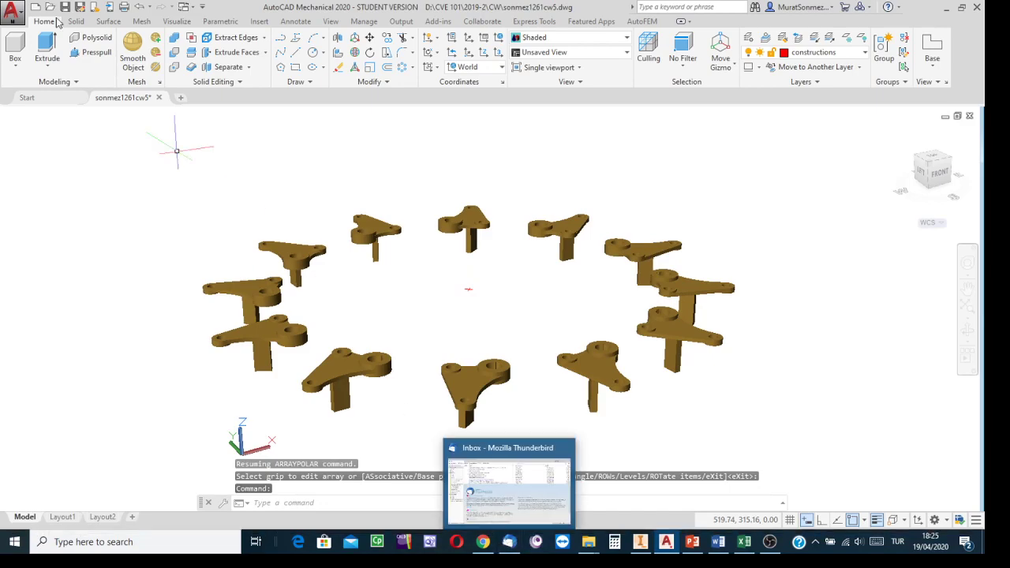
{"action": "left_click", "coordinate": [11, 12]}
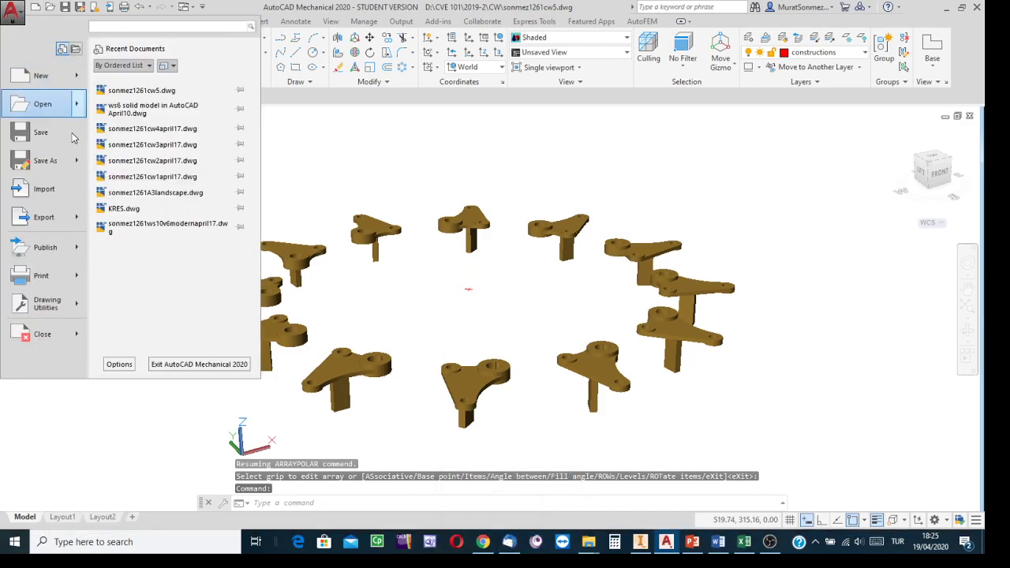
Save the drawing as sonmez1261cw6.dwg, changing cw5 to cw6 in the name.
{"action": "left_click", "coordinate": [59, 171]}
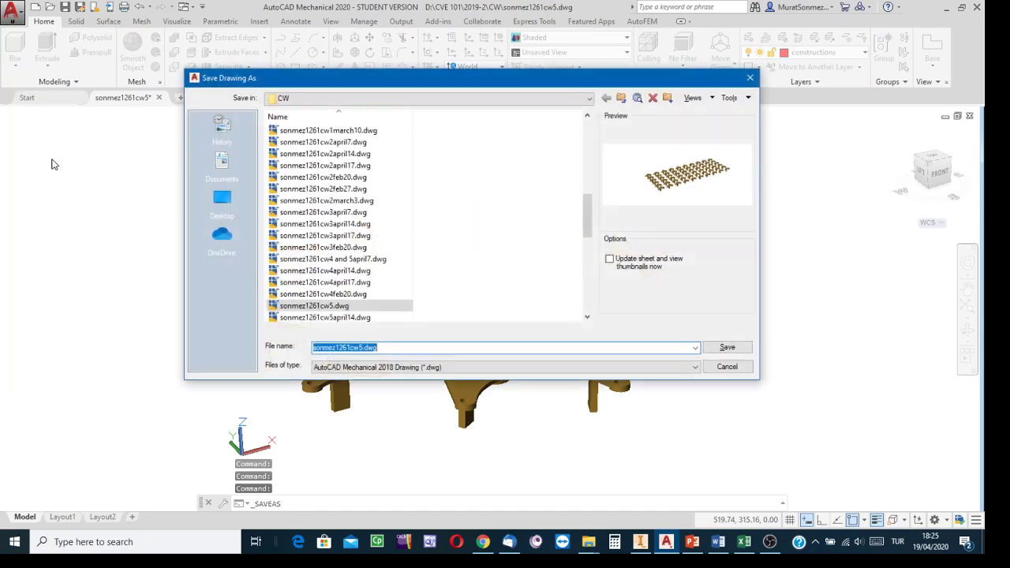
{"action": "left_click", "coordinate": [364, 347]}
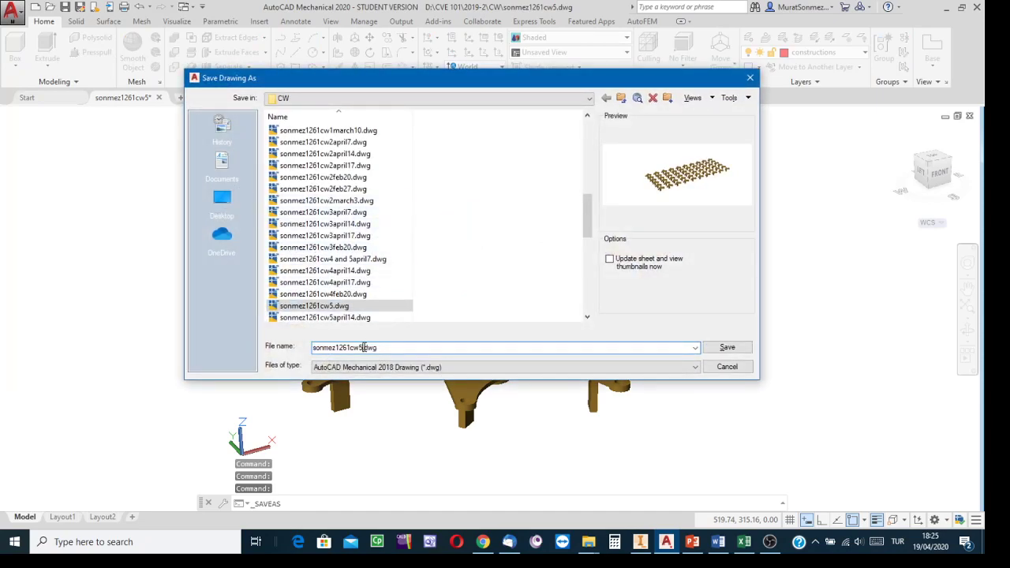
{"action": "key", "text": "BackSpace"}
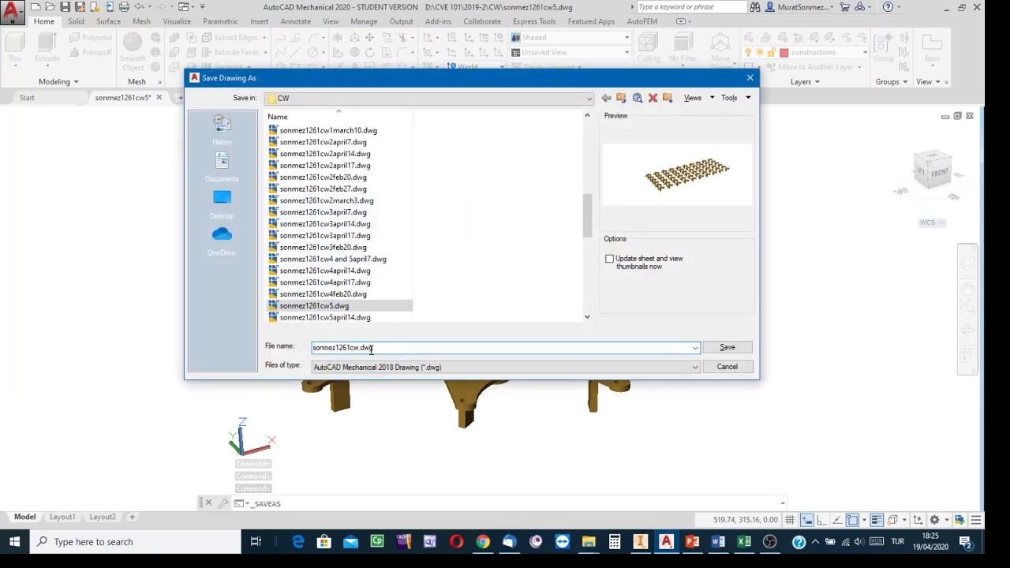
{"action": "type", "text": "6"}
{"action": "left_click", "coordinate": [725, 348]}
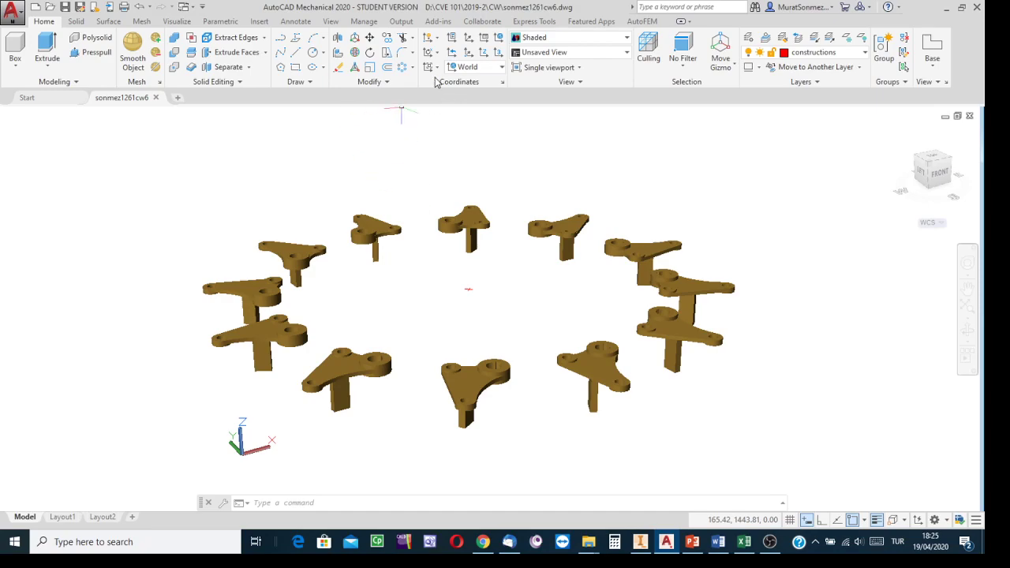
Show the Array type list with its rectangular, path and polar options.
{"action": "left_click", "coordinate": [411, 69]}
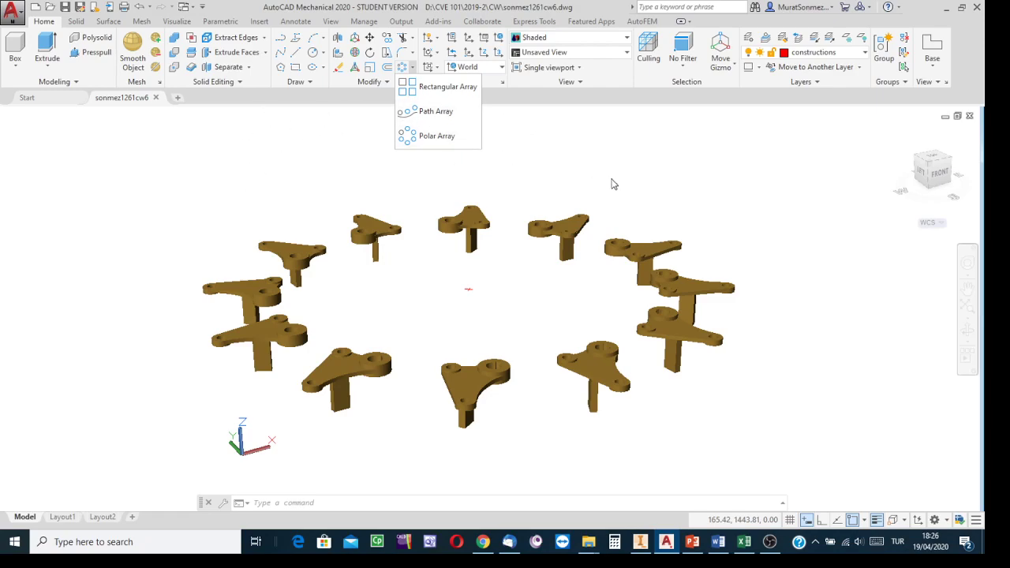
{"action": "left_click", "coordinate": [310, 82]}
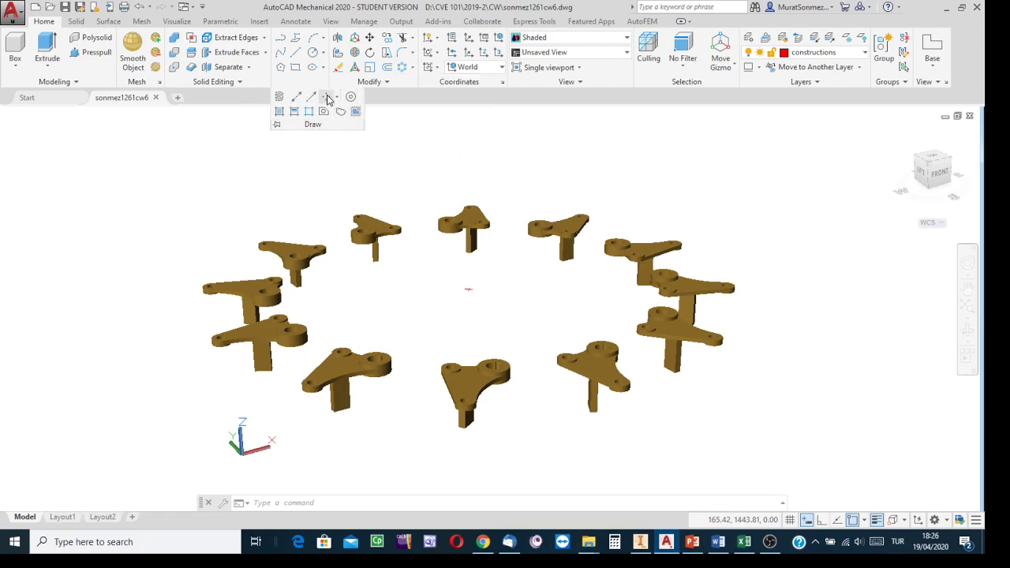
Start the Point command and place a point at X 100.
{"action": "left_click", "coordinate": [327, 98]}
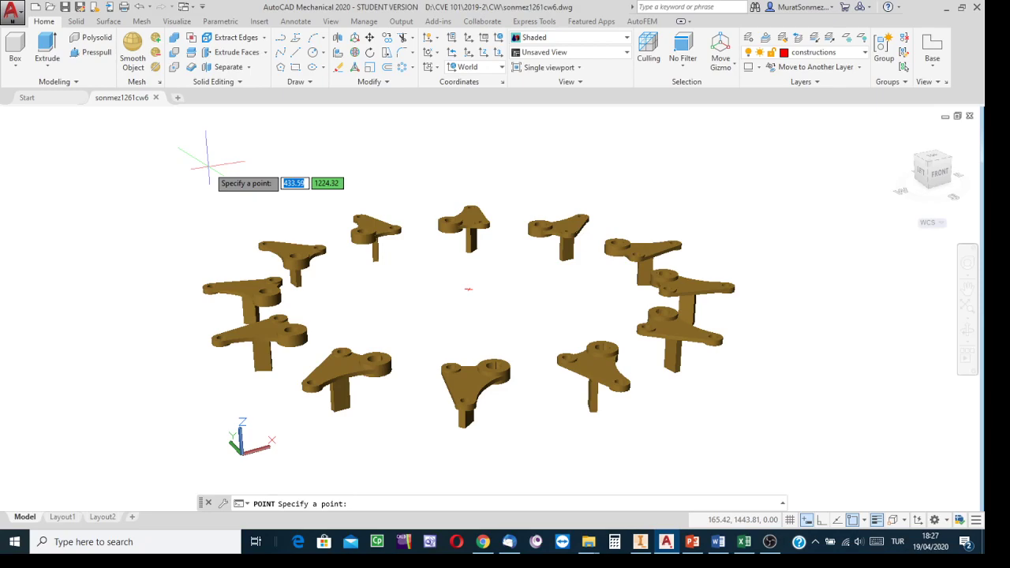
{"action": "key", "text": "Tab"}
{"action": "key", "text": "Tab"}
{"action": "key", "text": "Tab"}
{"action": "key", "text": "Tab"}
{"action": "key", "text": "BackSpace"}
{"action": "key", "text": "BackSpace"}
{"action": "type", "text": "1"}
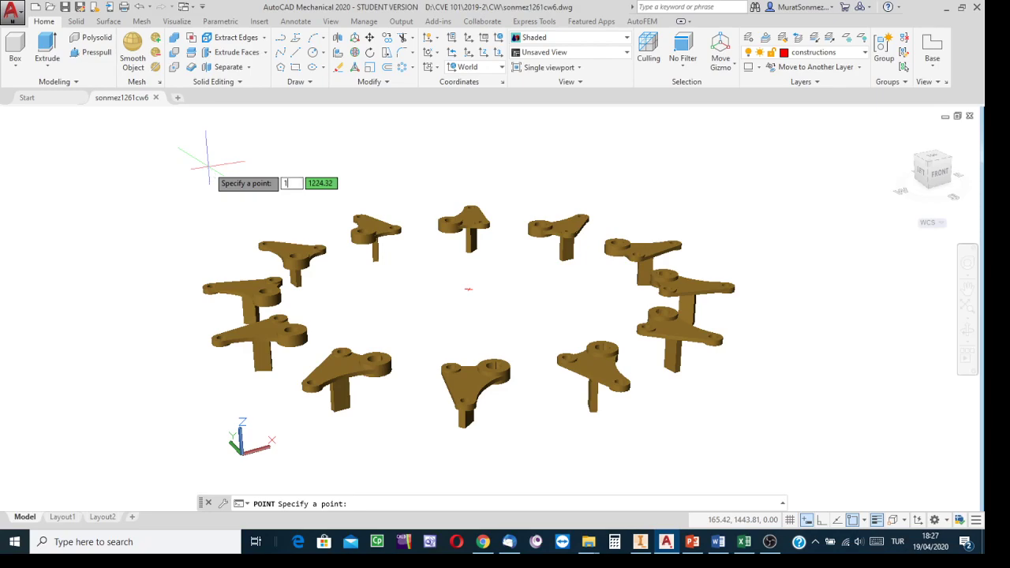
{"action": "type", "text": "00"}
{"action": "key", "text": "Tab"}
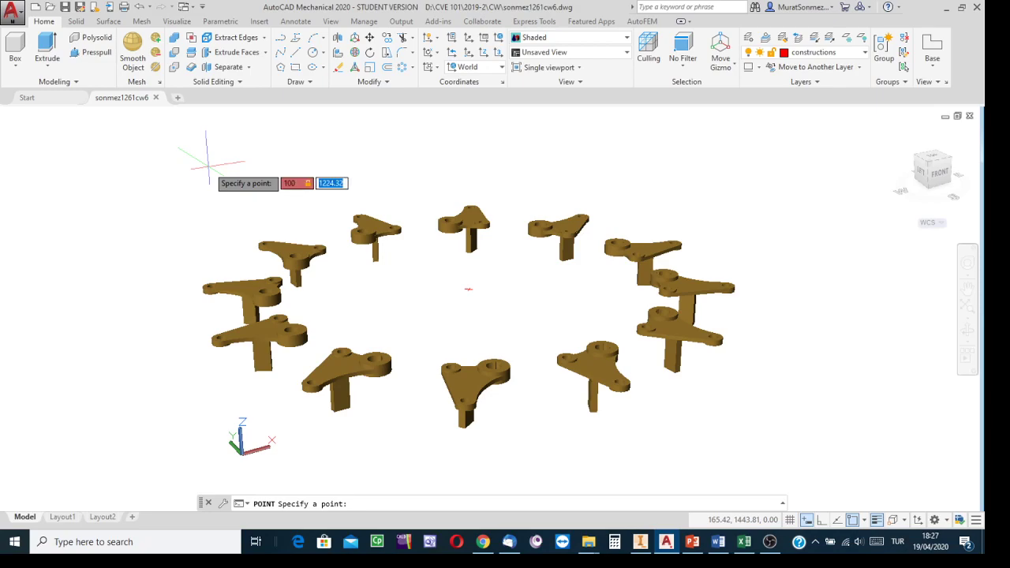
{"action": "key", "text": "Return"}
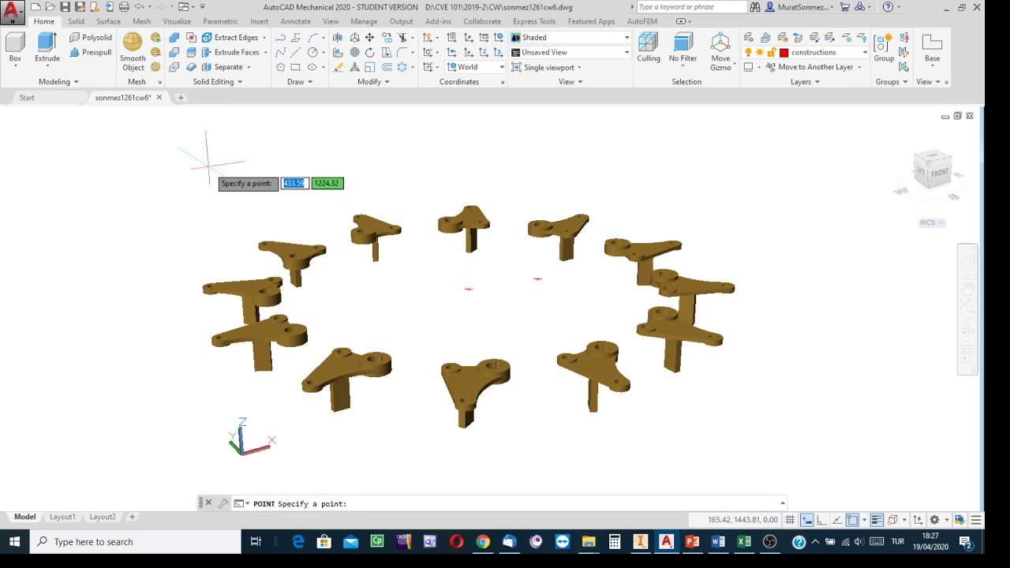
Enter X 1000 and Y 2000 for another point, then clear the X value.
{"action": "key", "text": "BackSpace"}
{"action": "key", "text": "BackSpace"}
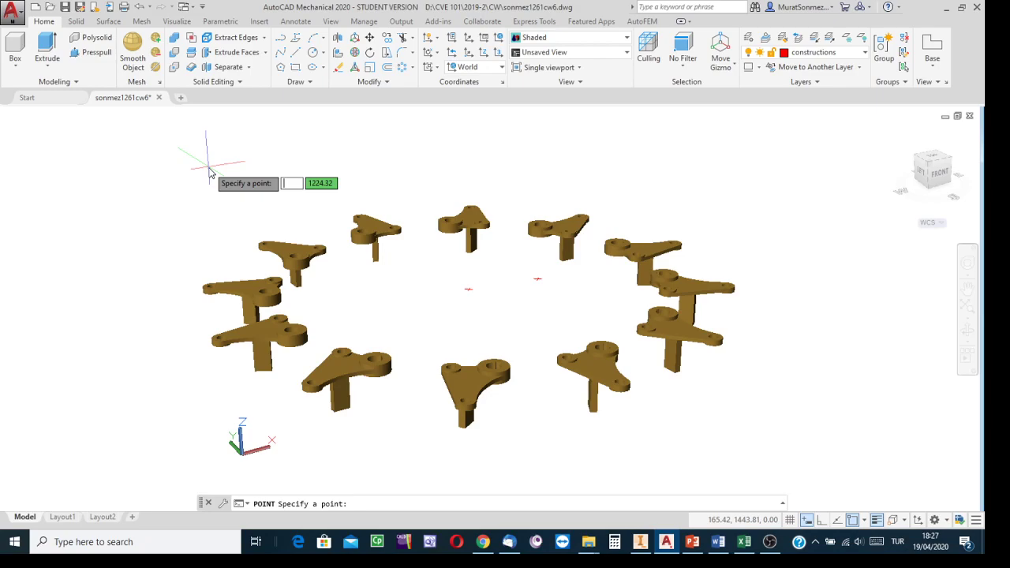
{"action": "type", "text": "1000"}
{"action": "key", "text": "Tab"}
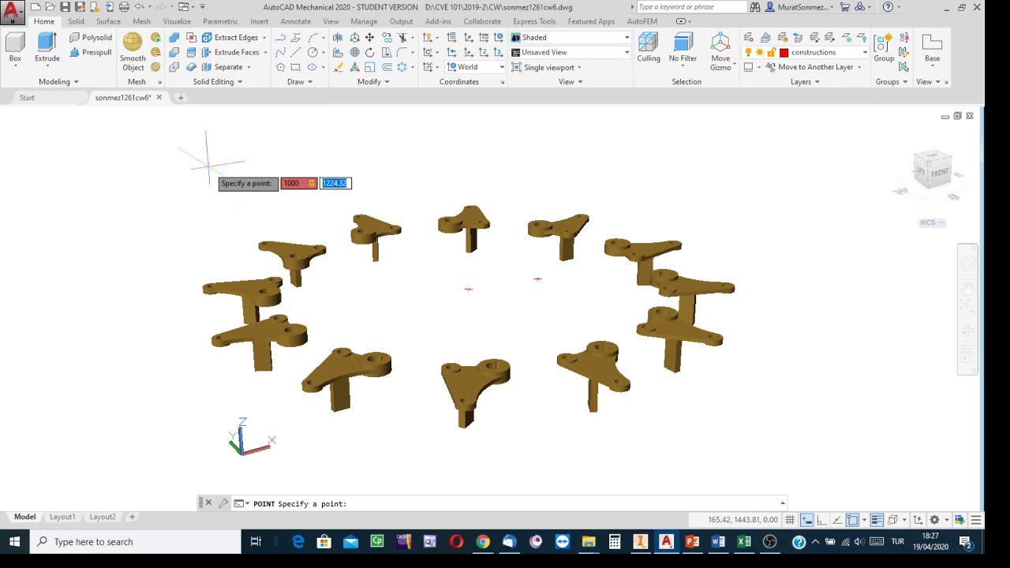
{"action": "type", "text": ","}
{"action": "key", "text": "BackSpace"}
{"action": "type", "text": "2000"}
{"action": "key", "text": "Tab"}
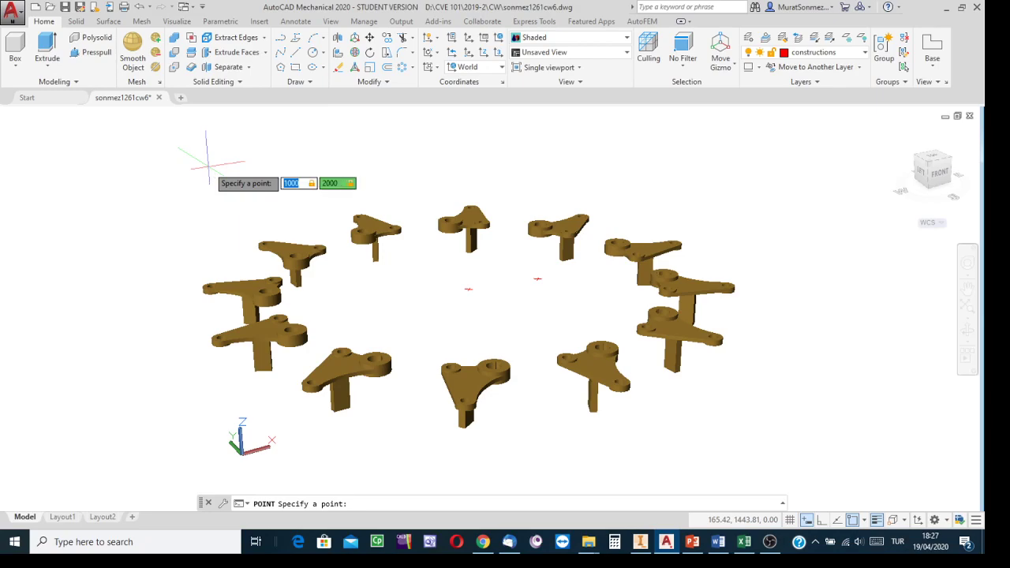
{"action": "key", "text": "BackSpace"}
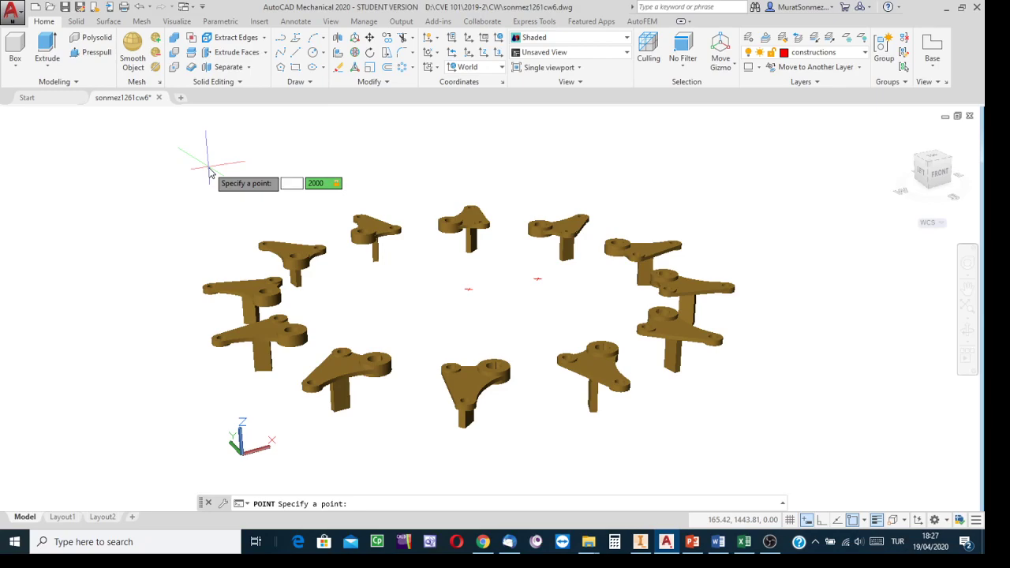
Place a point at X 2000, Y 3000, Z 4000 using Multiple Points.
{"action": "left_click", "coordinate": [310, 82]}
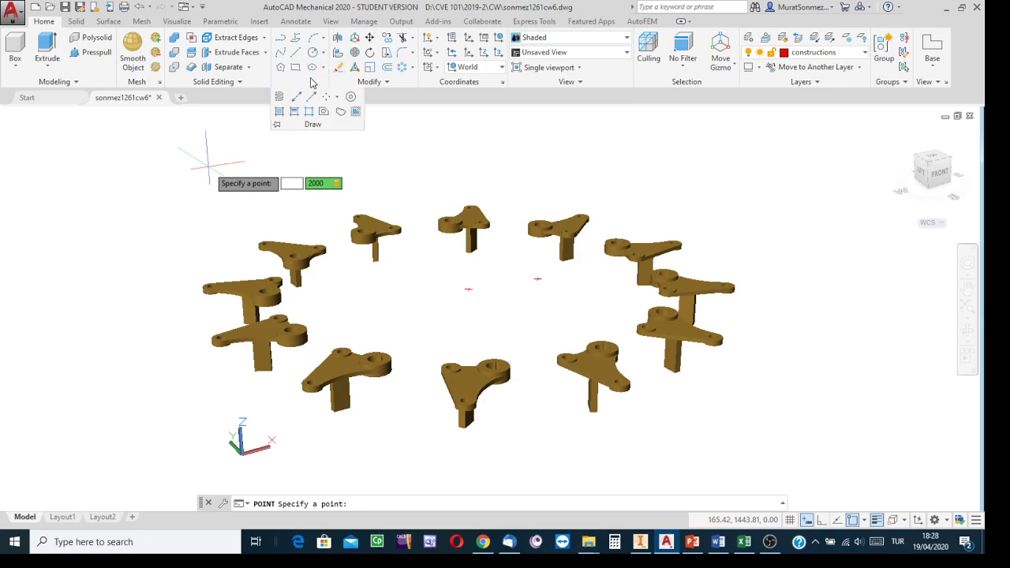
{"action": "left_click", "coordinate": [340, 97]}
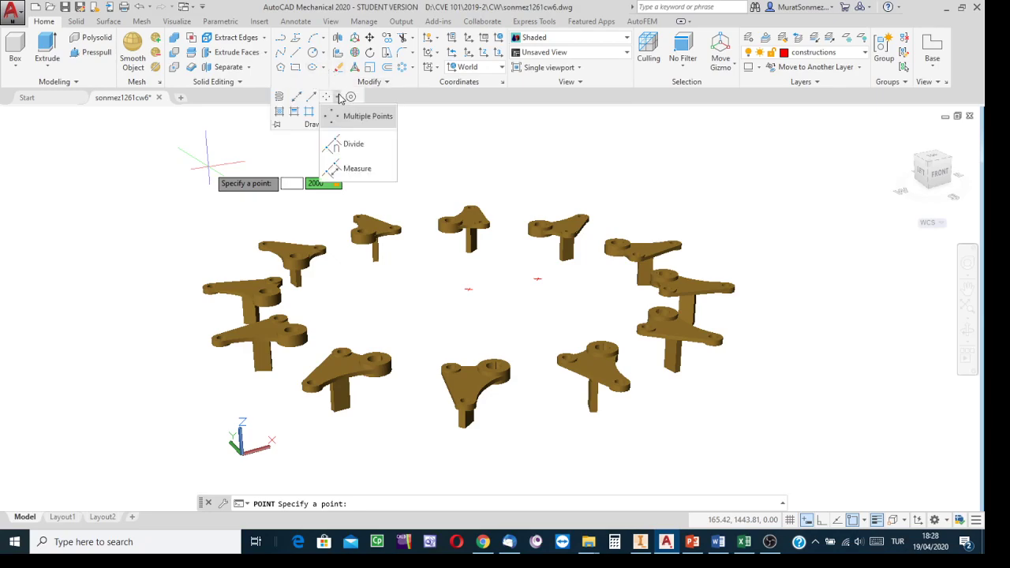
{"action": "left_click", "coordinate": [362, 116]}
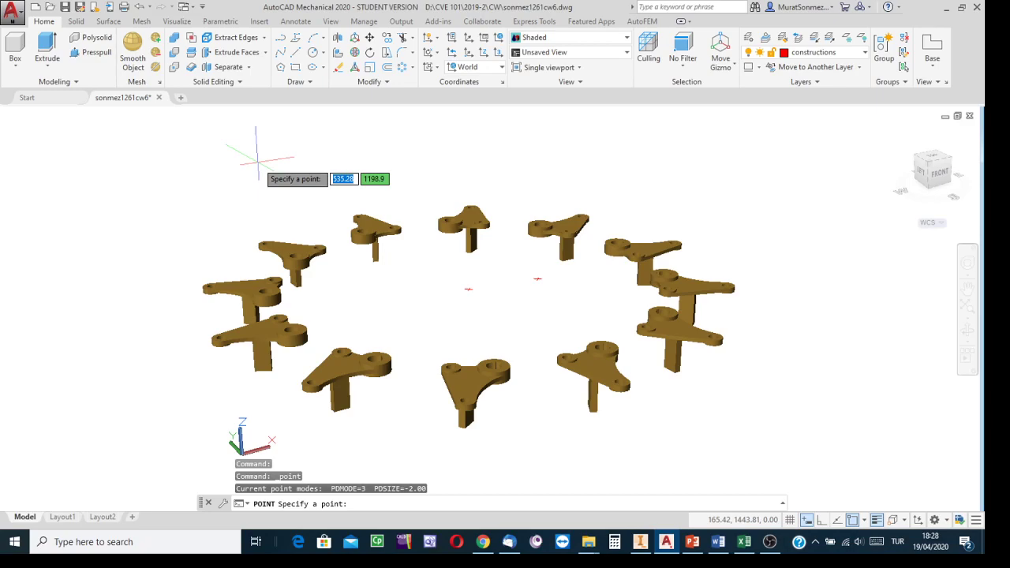
{"action": "type", "text": "2000"}
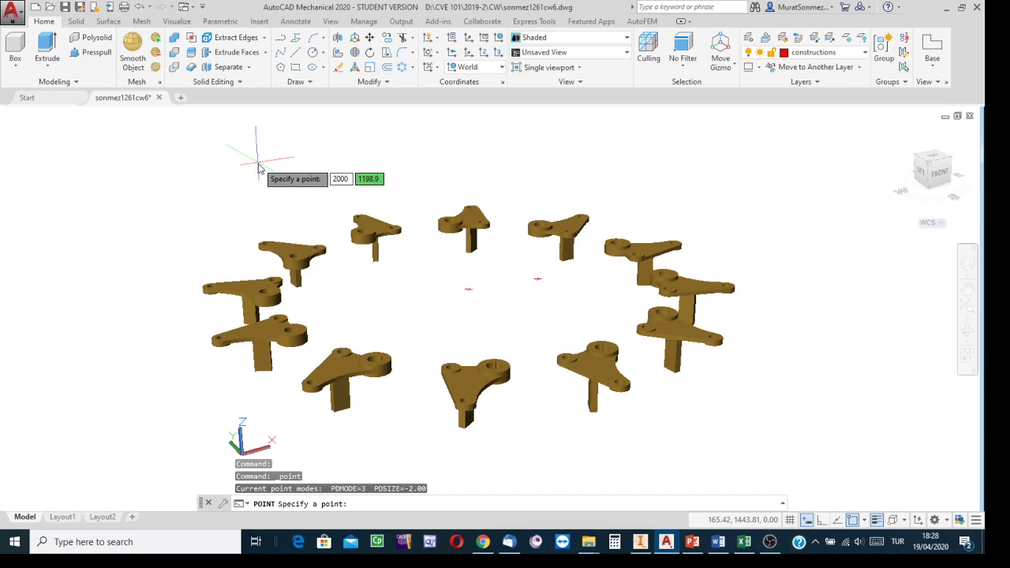
{"action": "key", "text": "Tab"}
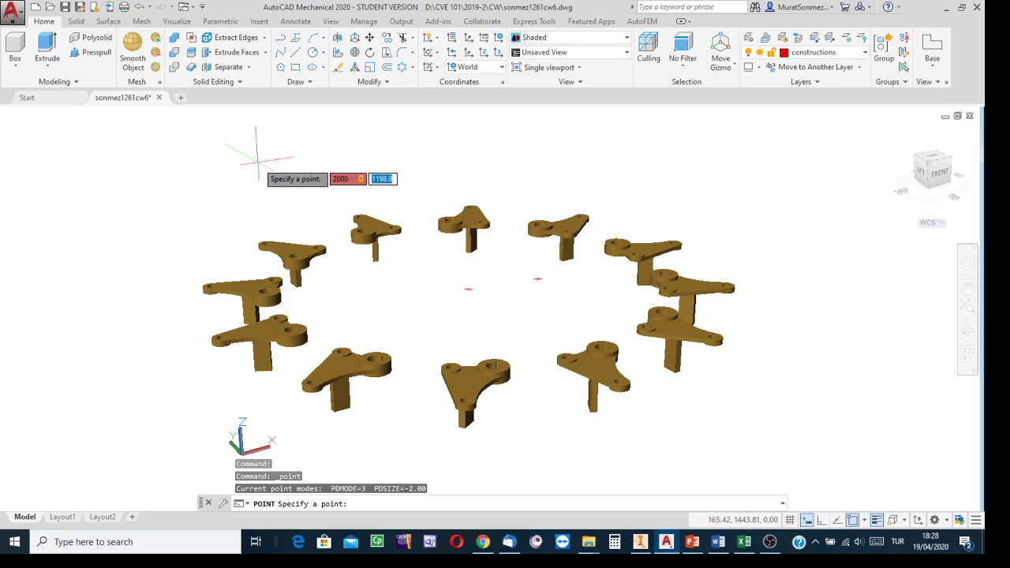
{"action": "type", "text": "3000"}
{"action": "key", "text": "Tab"}
{"action": "type", "text": "4000"}
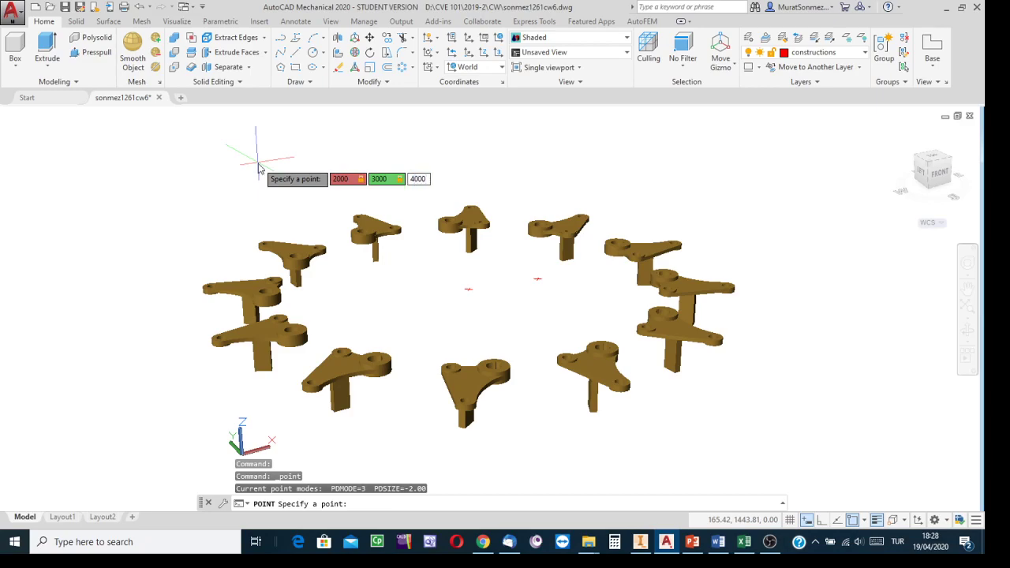
{"action": "key", "text": "Return"}
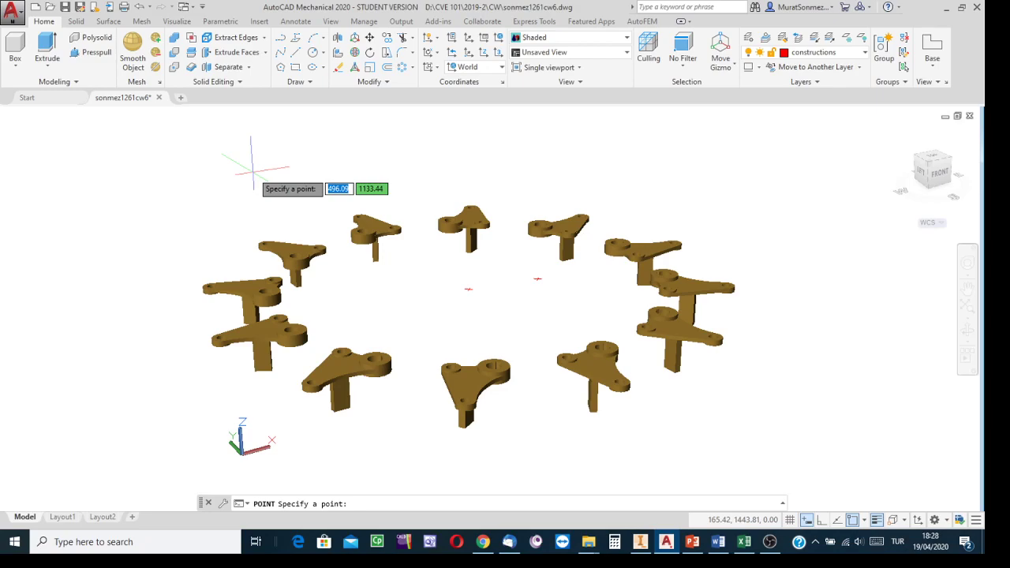
{"action": "key", "text": "Escape"}
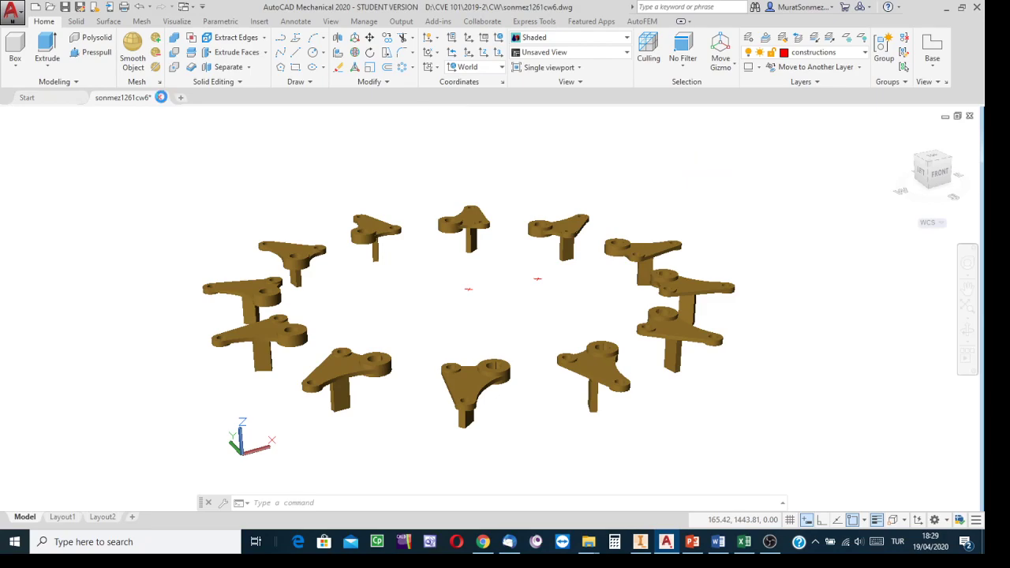
{"action": "left_click", "coordinate": [161, 97]}
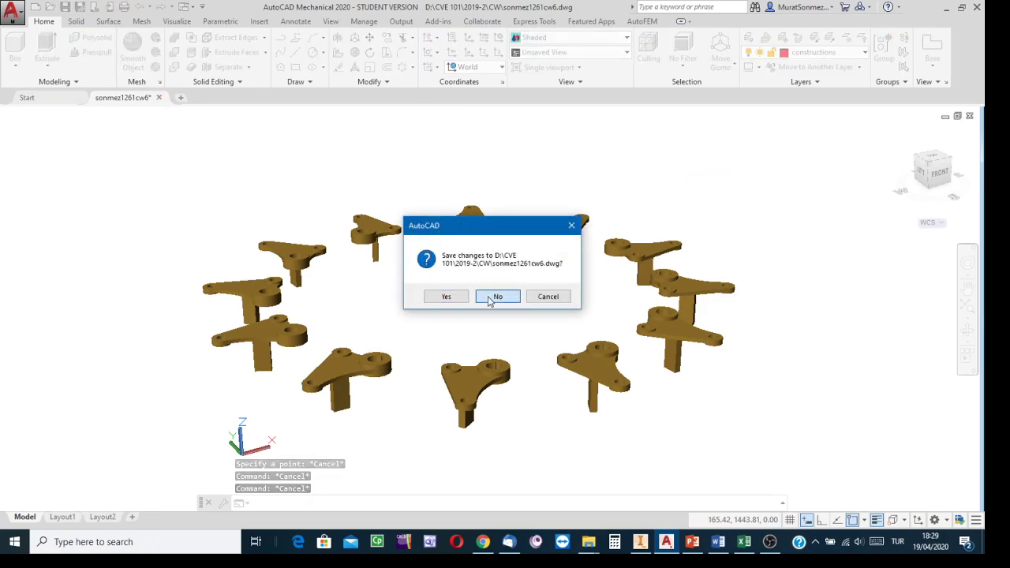
Close the bracket drawing without saving and start a new drawing from the LightBackground templates.
{"action": "left_click", "coordinate": [497, 297]}
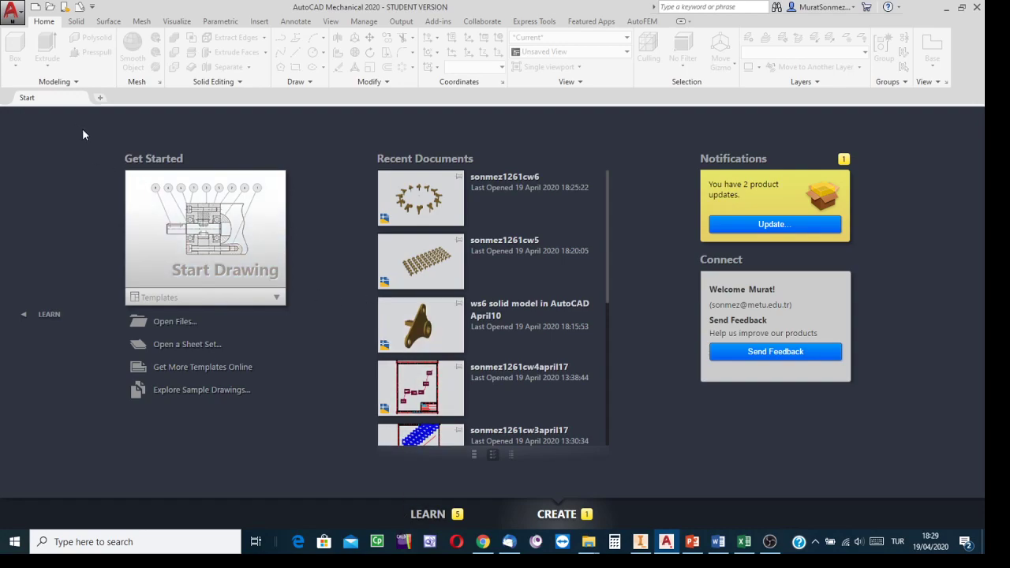
{"action": "left_click", "coordinate": [35, 8]}
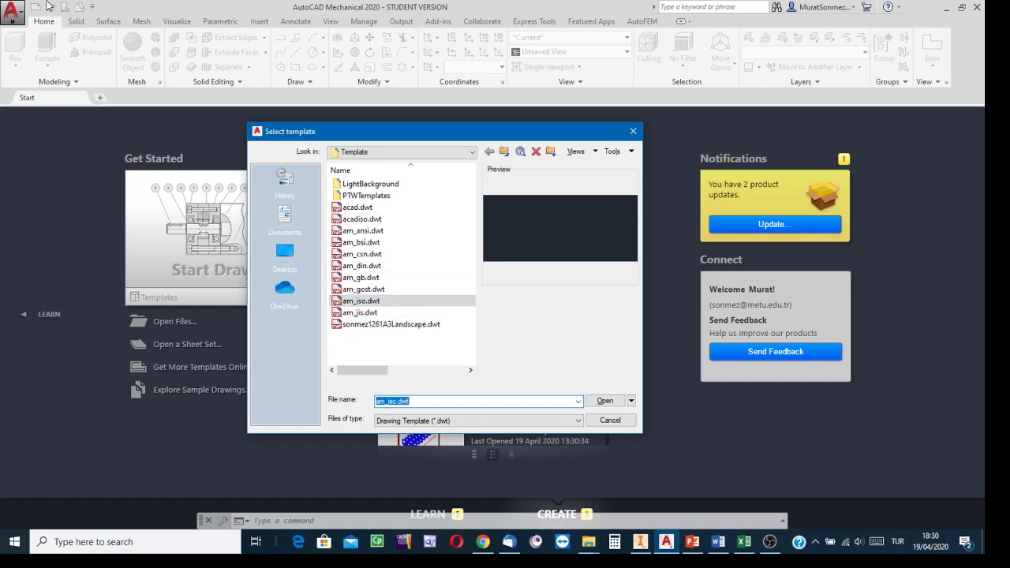
{"action": "double_click", "coordinate": [359, 183]}
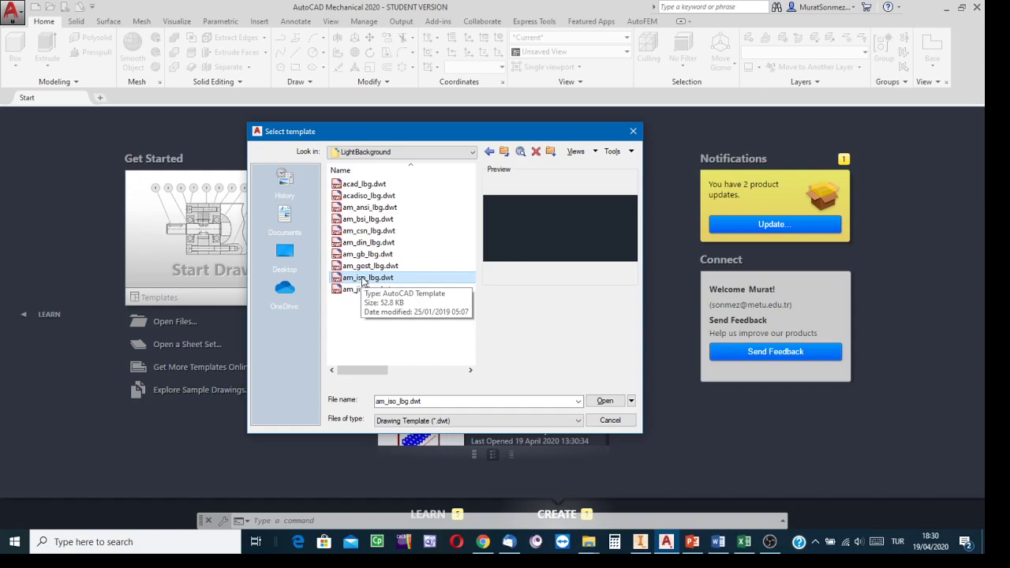
Create the new Drawing1 from the am_iso_lbg.dwt template.
{"action": "left_click", "coordinate": [605, 401]}
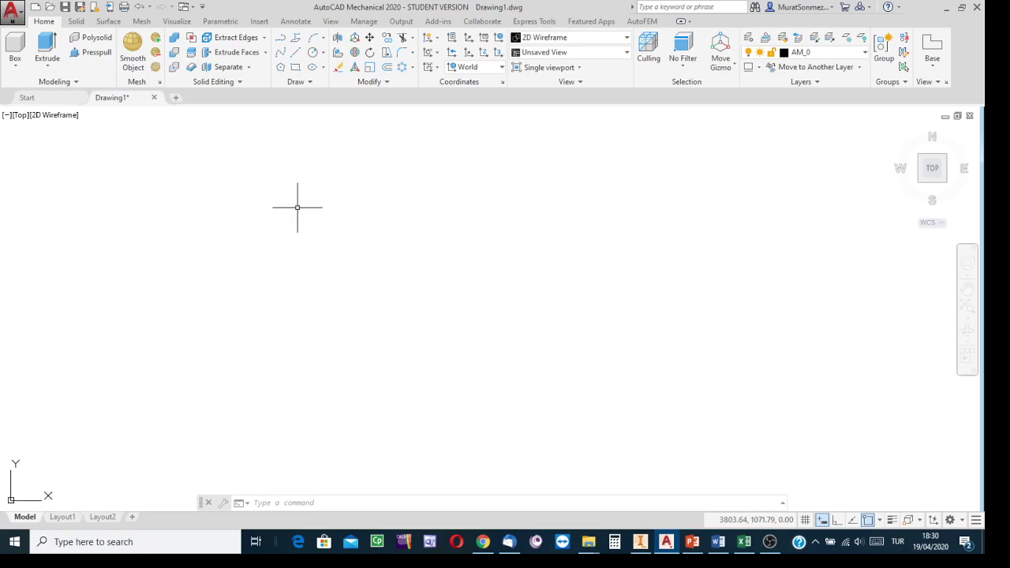
{"action": "left_click", "coordinate": [203, 6]}
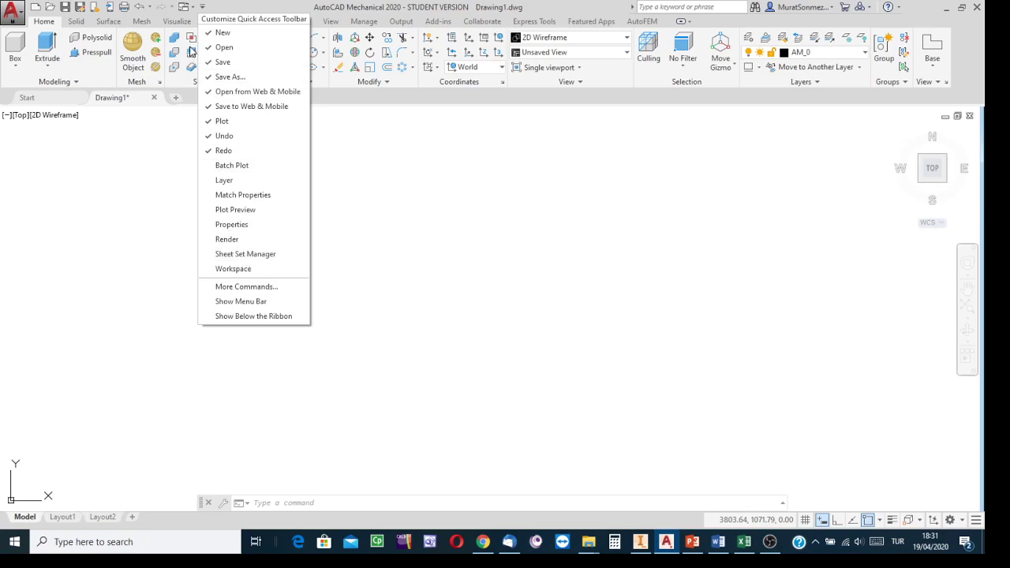
Show the classic menu bar and open Format > Point Style.
{"action": "left_click", "coordinate": [240, 303]}
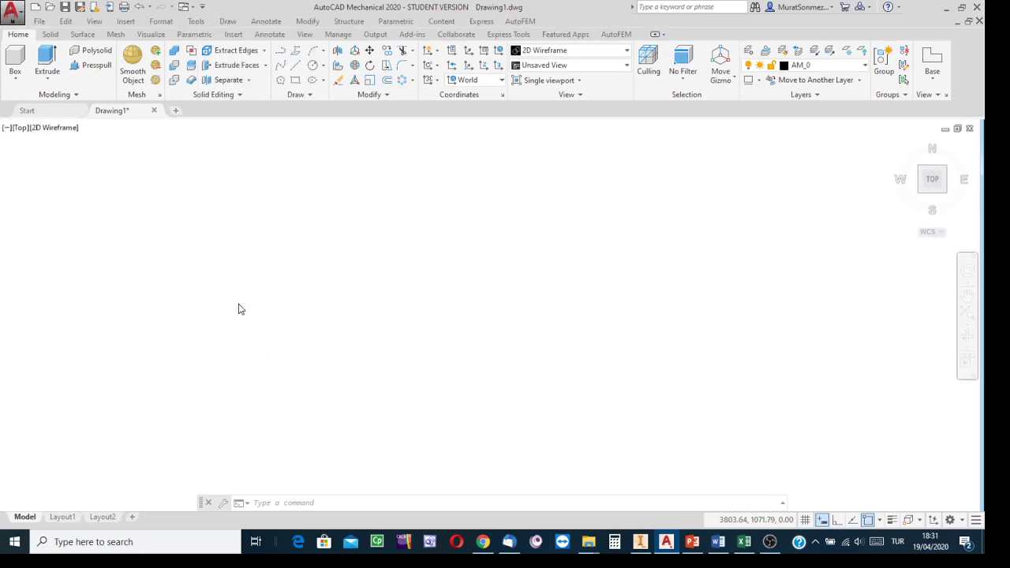
{"action": "left_click", "coordinate": [169, 21]}
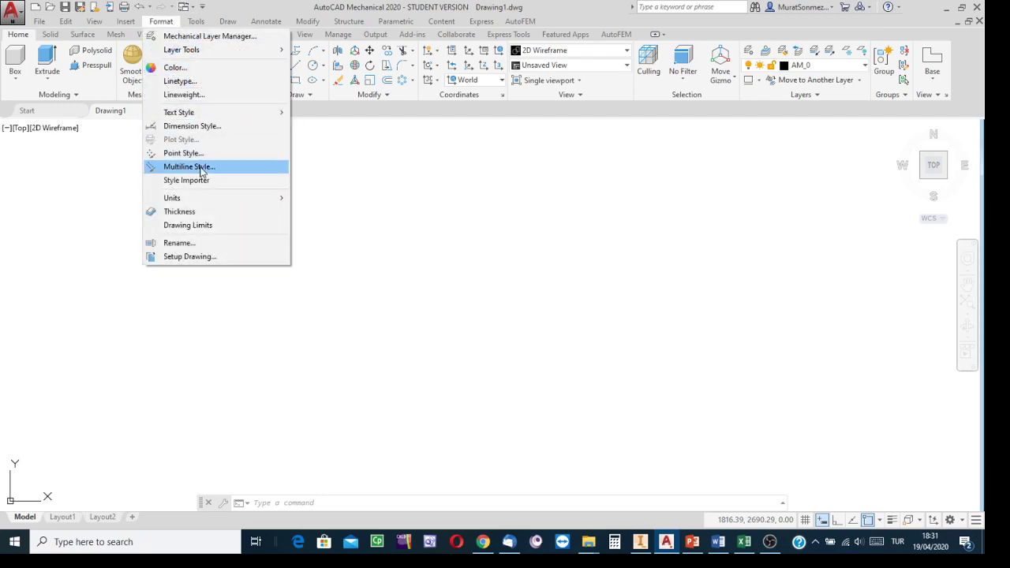
{"action": "left_click", "coordinate": [177, 157]}
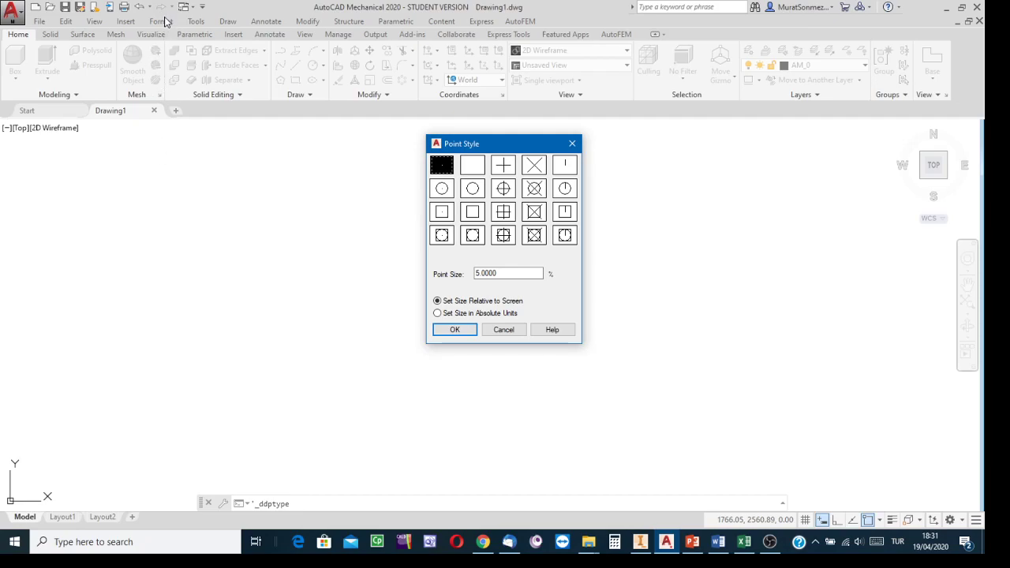
Set the point style to the X marker at size 2, then start Save As.
{"action": "left_click", "coordinate": [538, 167]}
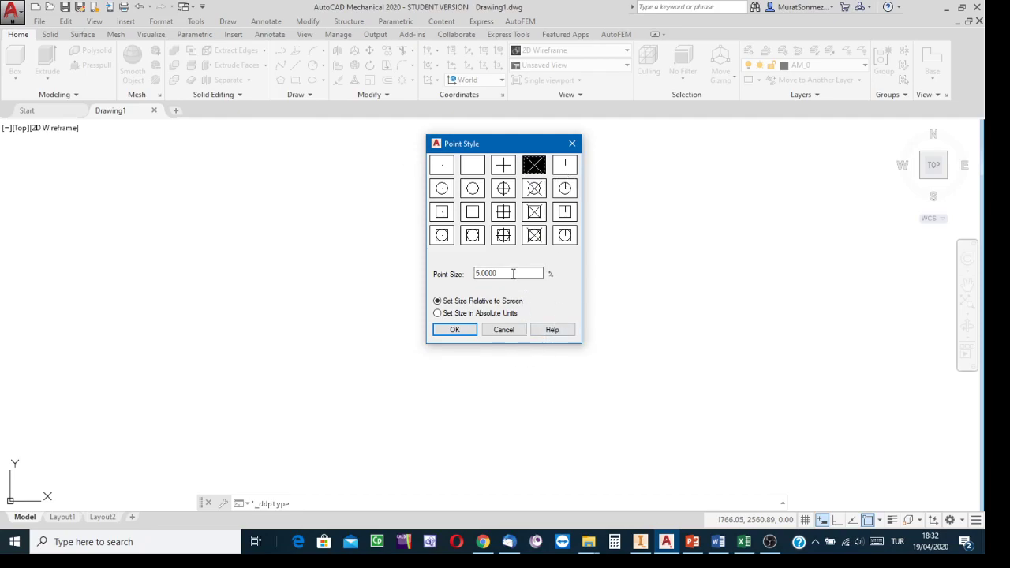
{"action": "left_click_drag", "start_coordinate": [513, 273], "coordinate": [439, 273]}
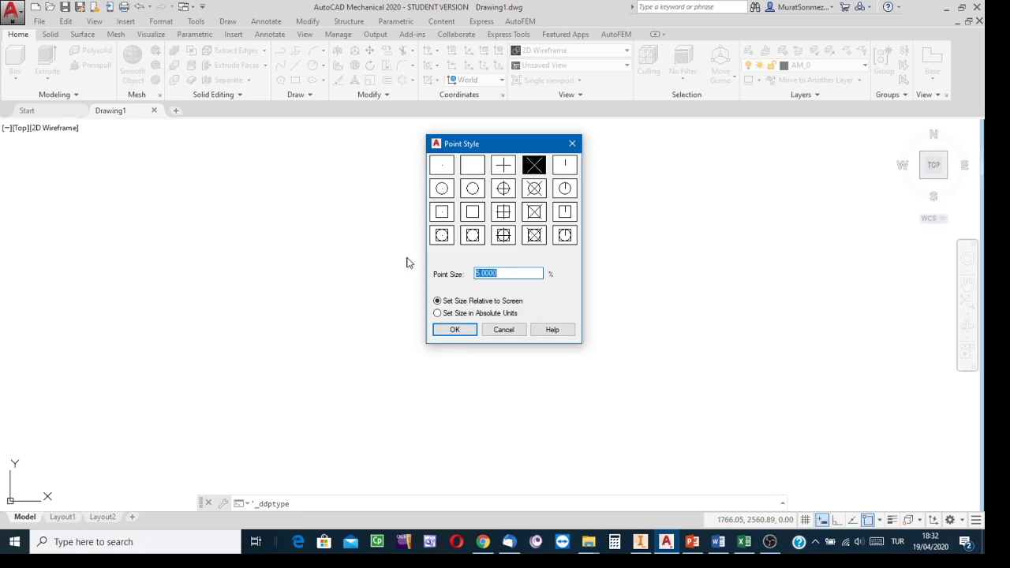
{"action": "type", "text": "2"}
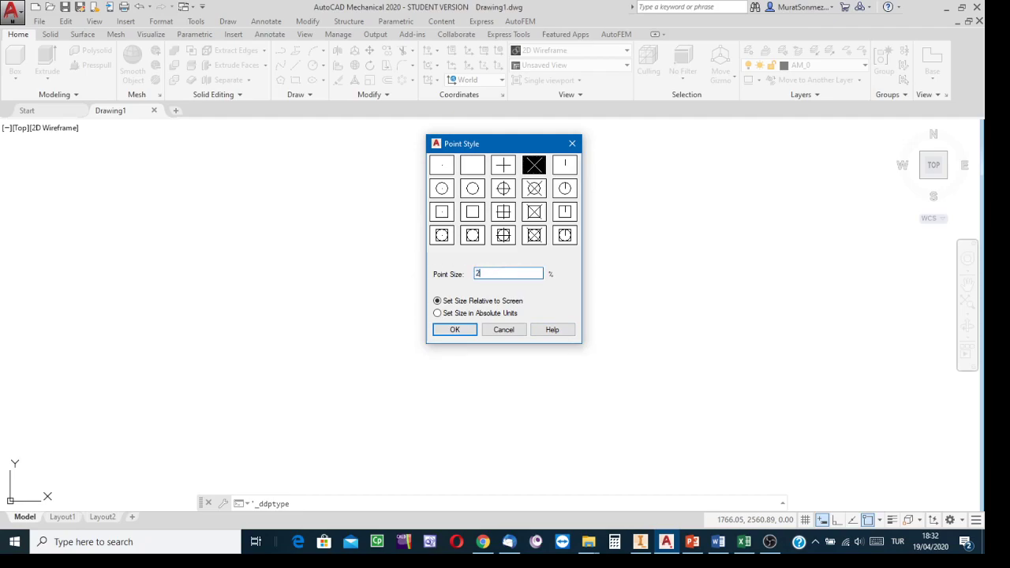
{"action": "left_click", "coordinate": [455, 331]}
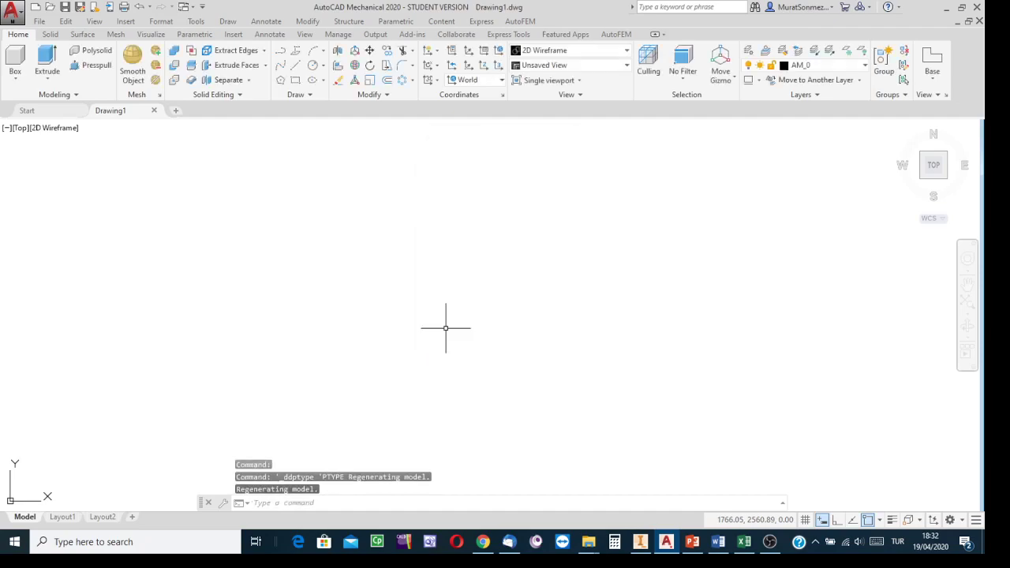
{"action": "left_click", "coordinate": [13, 11]}
{"action": "left_click", "coordinate": [62, 160]}
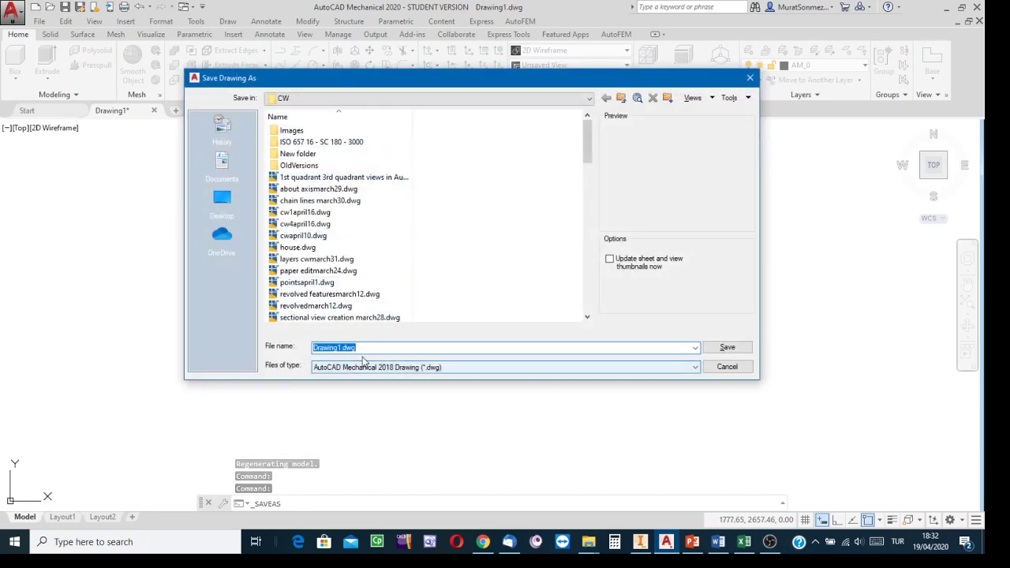
Save the empty drawing as sonmez1261cw7april17.dwg in the CW folder.
{"action": "left_click", "coordinate": [587, 100]}
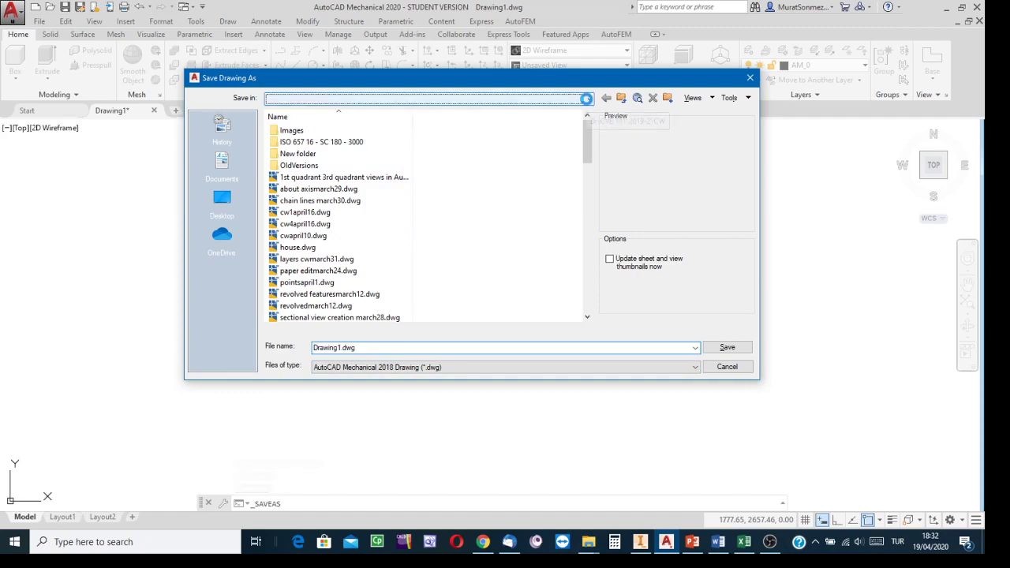
{"action": "left_click", "coordinate": [381, 347]}
{"action": "type", "text": "s"}
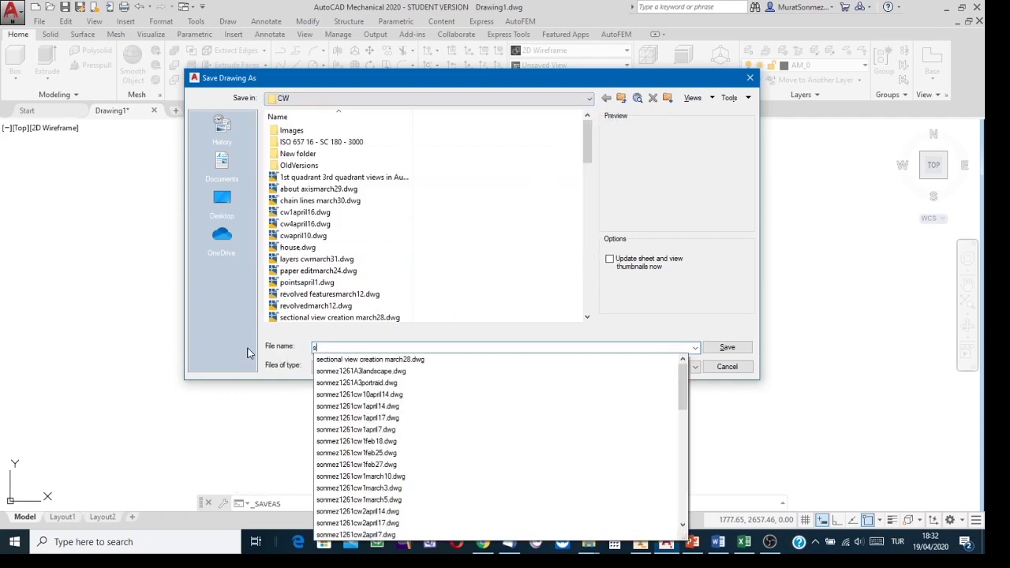
{"action": "type", "text": "onmez1261"}
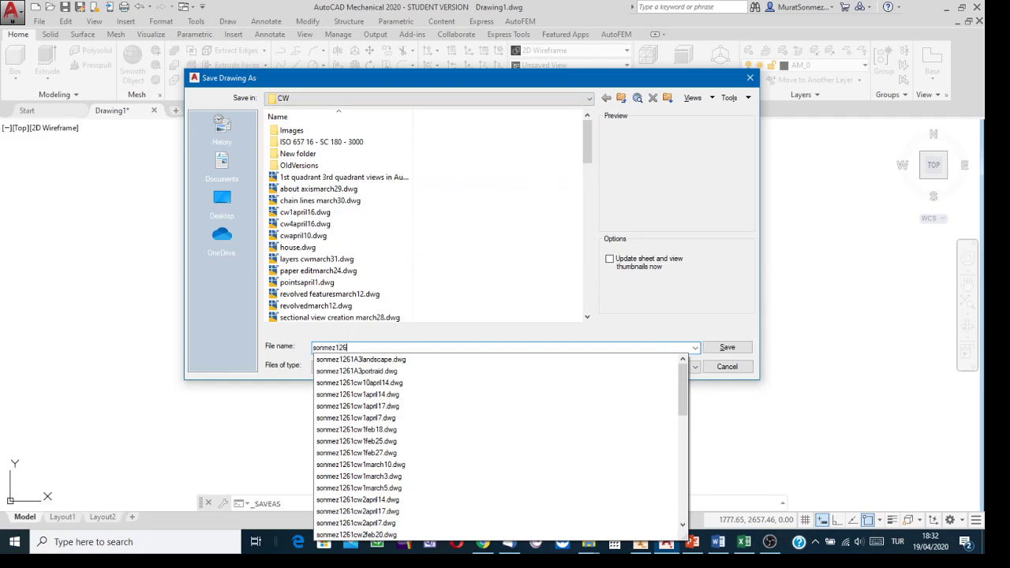
{"action": "type", "text": "c"}
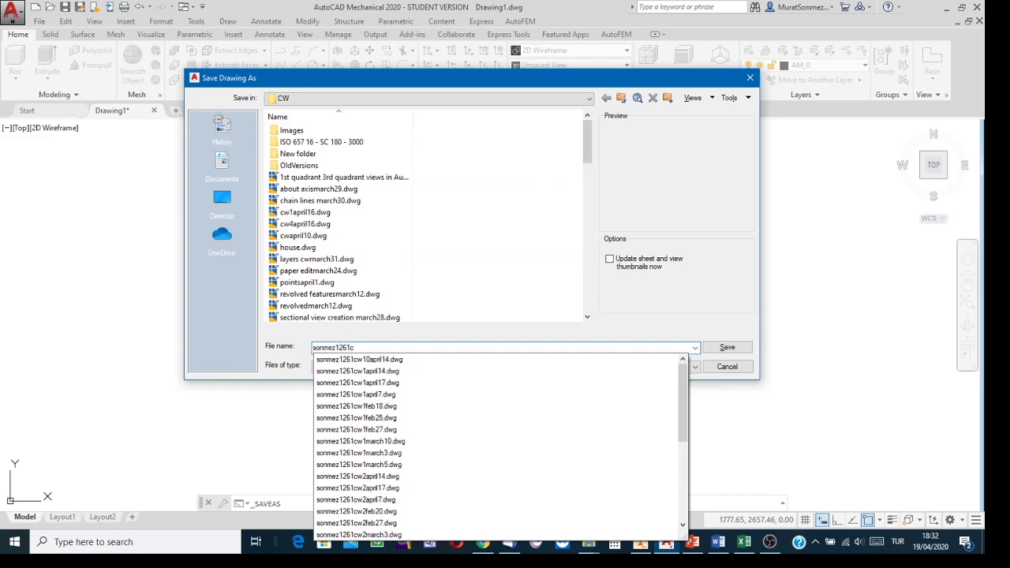
{"action": "type", "text": "w7"}
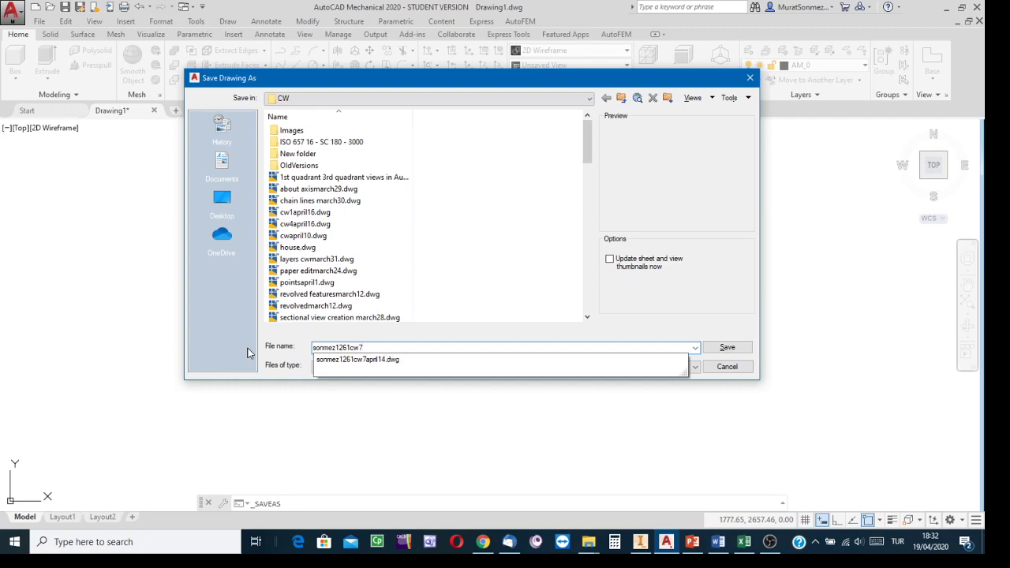
{"action": "type", "text": "april17"}
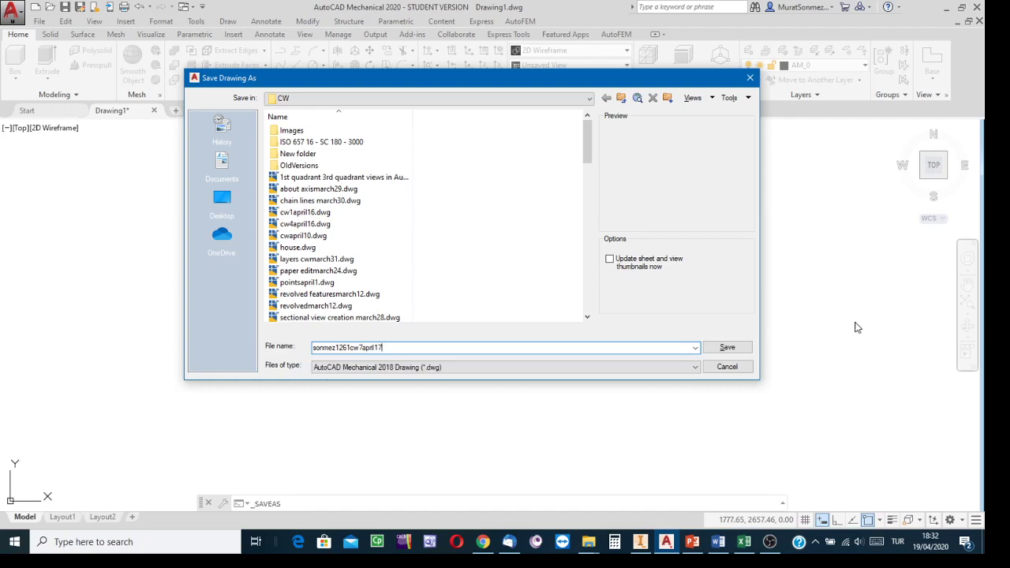
{"action": "left_click", "coordinate": [726, 348]}
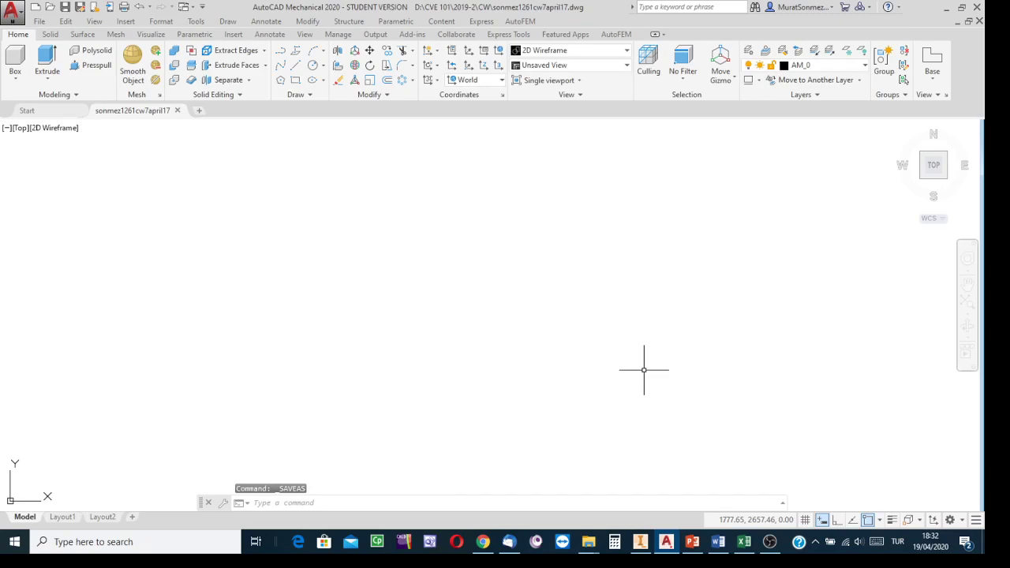
{"action": "left_click", "coordinate": [739, 547]}
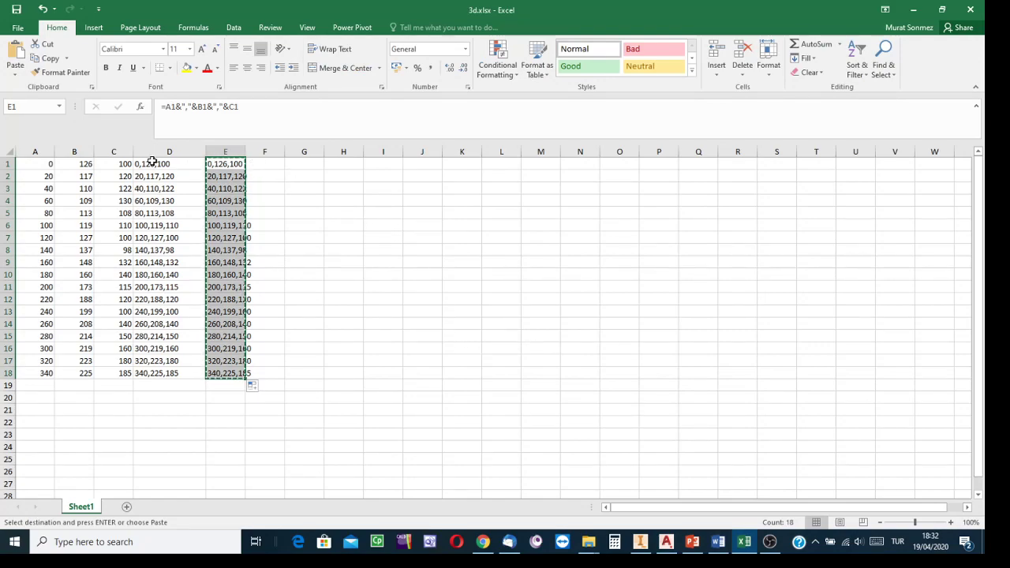
Delete columns D and E in 3d.xlsx so only the X, Y, Z values remain.
{"action": "left_click_drag", "start_coordinate": [161, 151], "coordinate": [224, 151]}
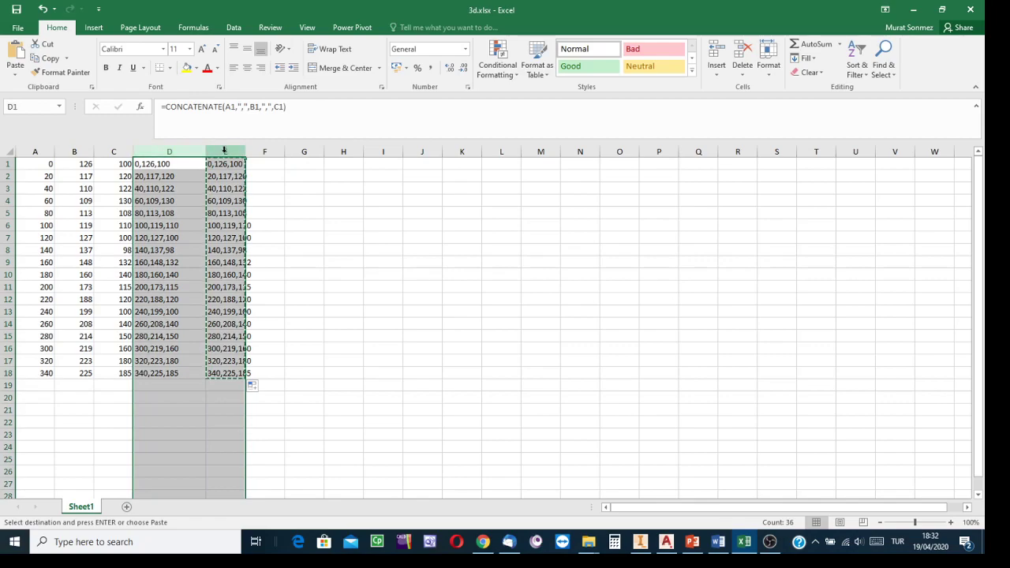
{"action": "right_click", "coordinate": [224, 152]}
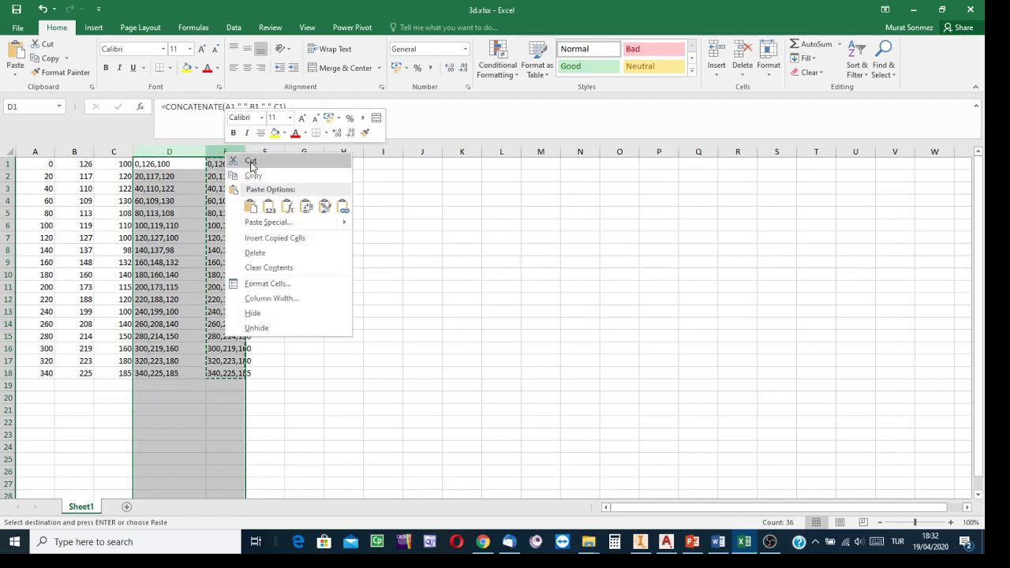
{"action": "left_click", "coordinate": [260, 253]}
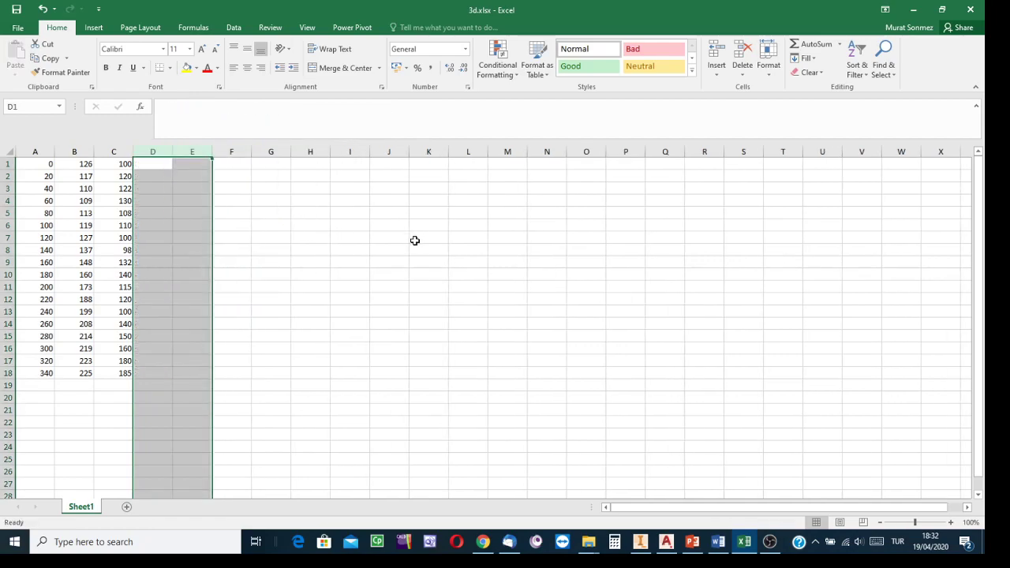
{"action": "left_click", "coordinate": [351, 254]}
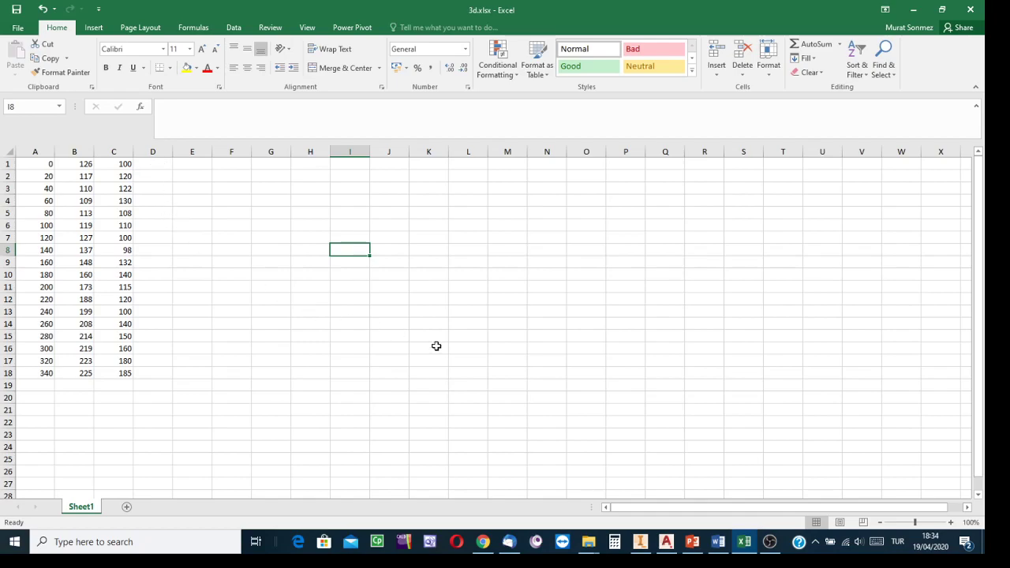
Zoom the sheet to 140% and start a formula with = in cell D1.
{"action": "left_click", "coordinate": [951, 522]}
{"action": "left_click", "coordinate": [951, 522]}
{"action": "left_click", "coordinate": [951, 523]}
{"action": "left_click", "coordinate": [951, 523]}
{"action": "left_click", "coordinate": [950, 522]}
{"action": "left_click", "coordinate": [951, 523]}
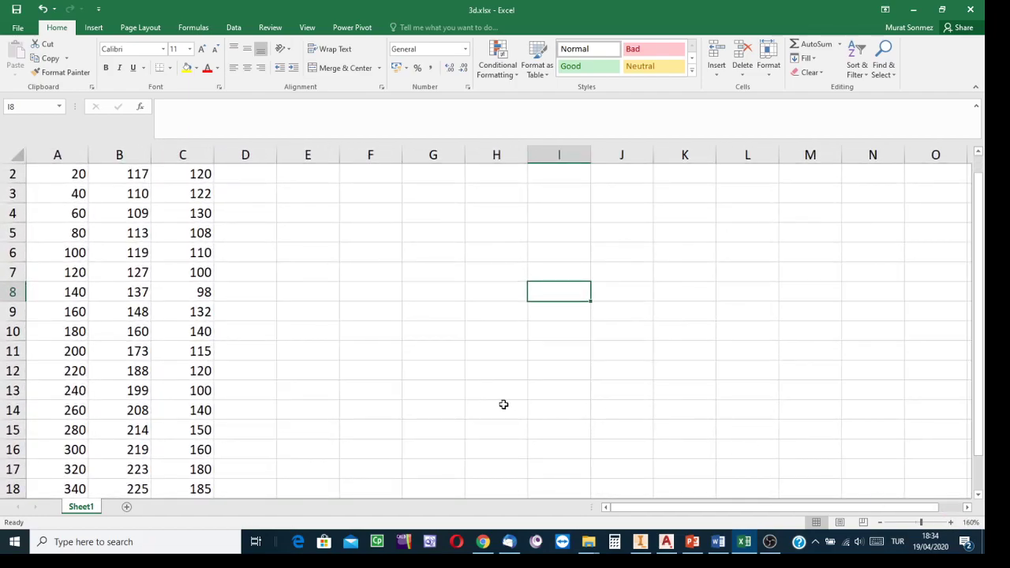
{"action": "scroll", "coordinate": [504, 404], "scroll_direction": "up", "scroll_amount": 1}
{"action": "scroll", "coordinate": [464, 401], "scroll_direction": "down", "scroll_amount": 4}
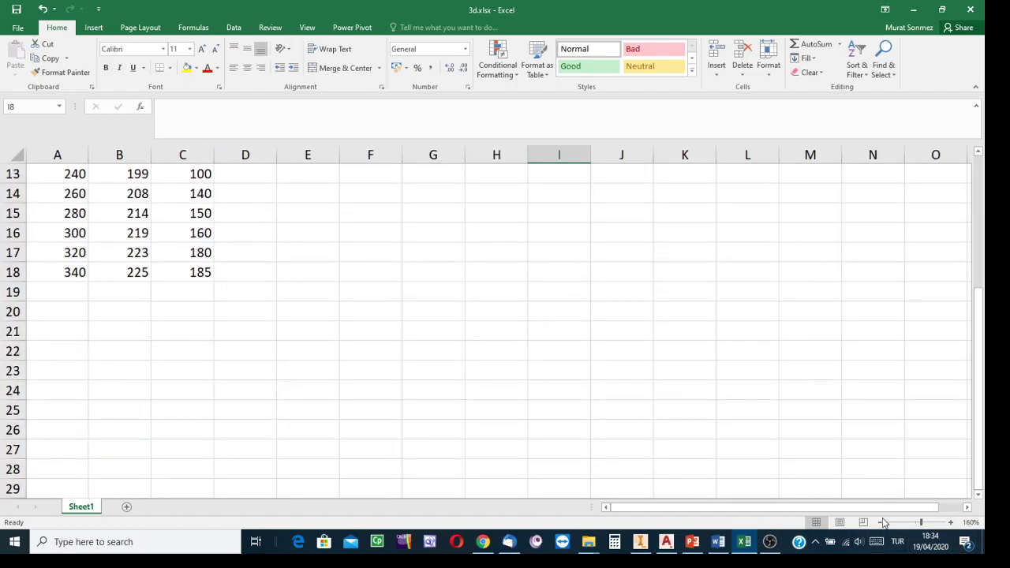
{"action": "left_click", "coordinate": [880, 523]}
{"action": "left_click", "coordinate": [880, 523]}
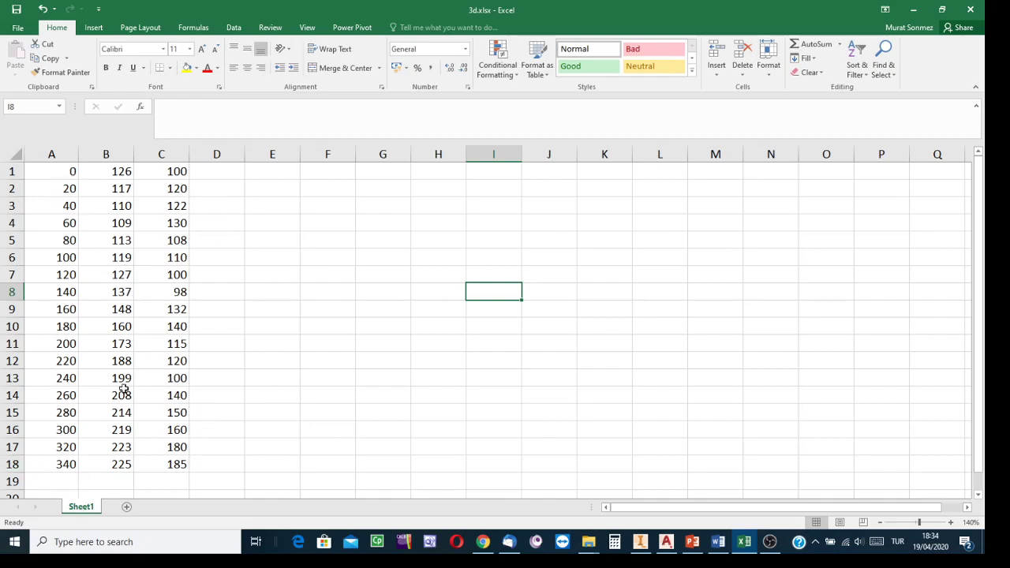
{"action": "left_click", "coordinate": [209, 172]}
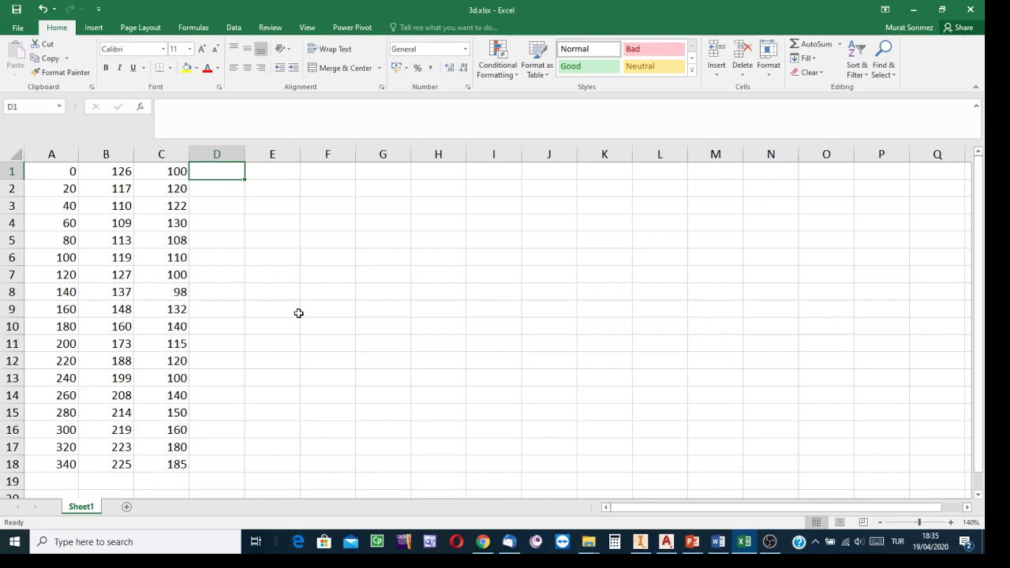
{"action": "type", "text": "="}
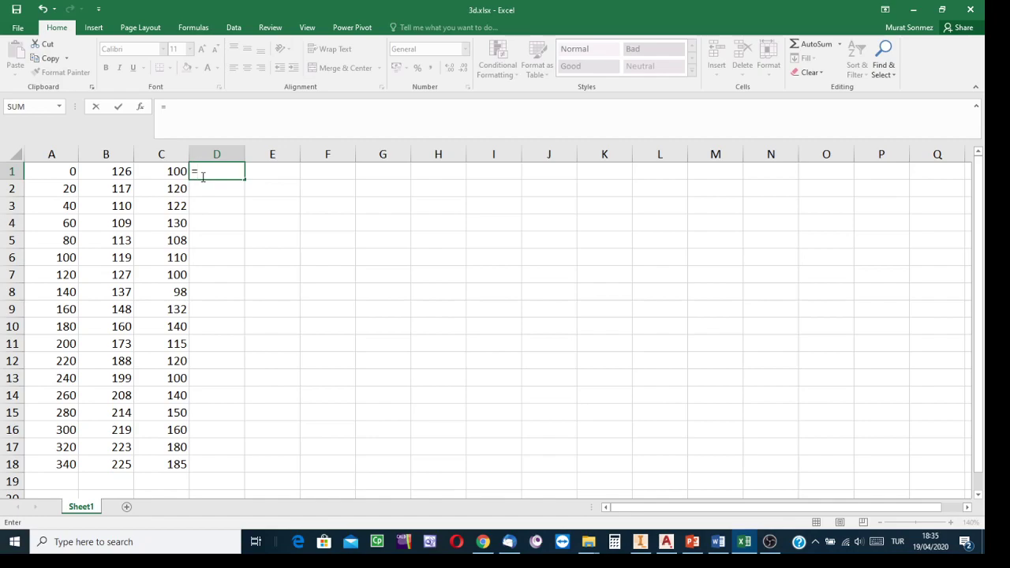
Complete D1's formula as =A1&","&B1&","&C1 so it shows 0,126,100.
{"action": "type", "text": "A1"}
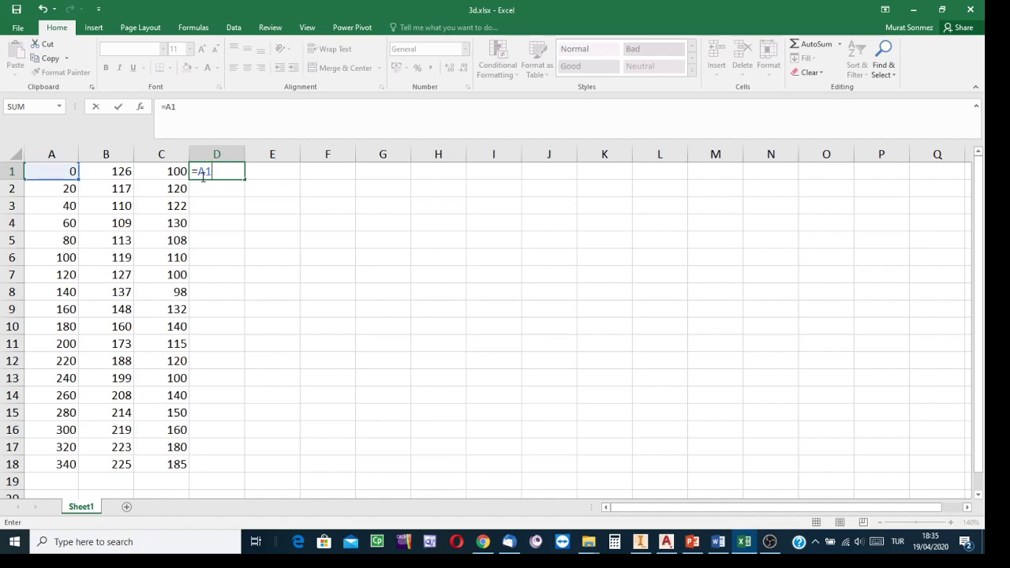
{"action": "type", "text": "&"}
{"action": "key", "text": "BackSpace"}
{"action": "type", "text": "&"}
{"action": "type", "text": ","}
{"action": "type", "text": "&"}
{"action": "type", "text": "B1"}
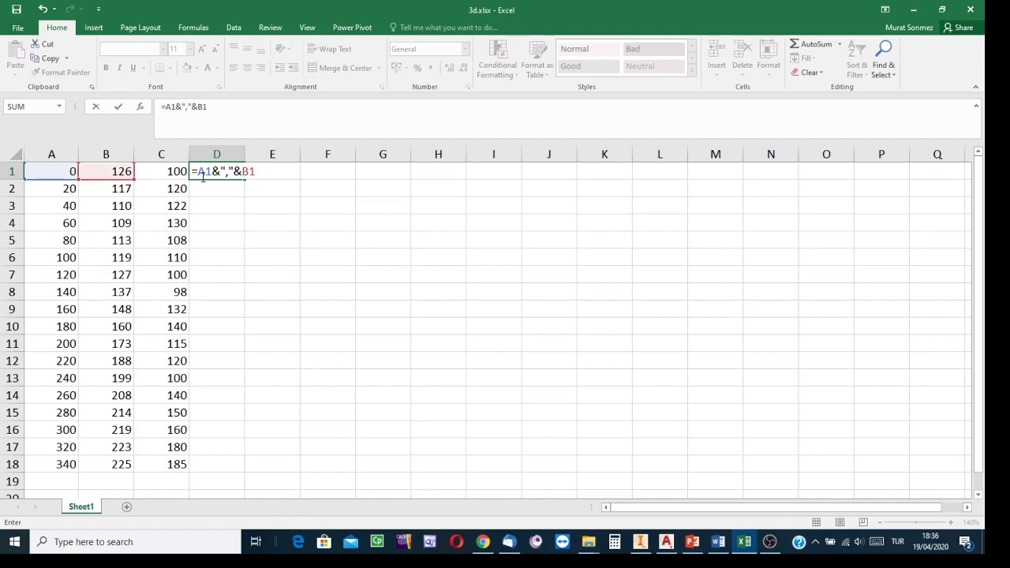
{"action": "type", "text": "&\","}
{"action": "type", "text": "&\",\"&"}
{"action": "type", "text": "C1"}
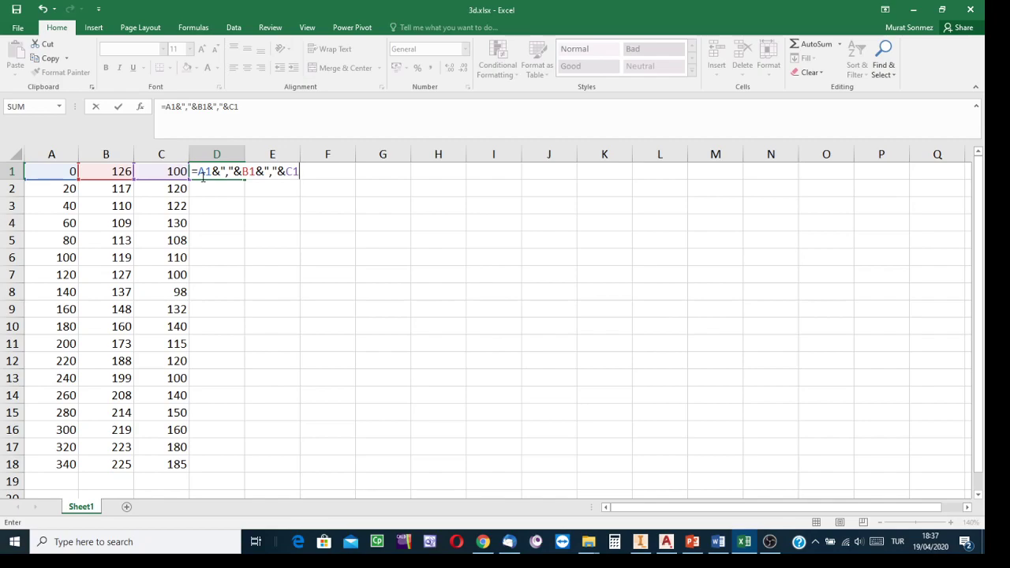
{"action": "key", "text": "Return"}
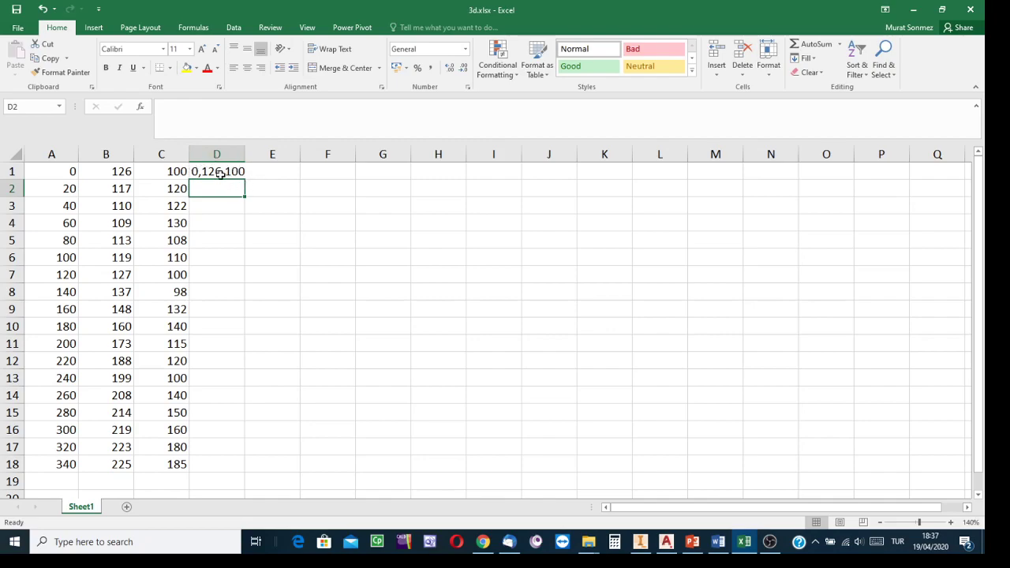
Fill D1's formula down to D18 and widen column D to show the joined coordinates.
{"action": "left_click", "coordinate": [207, 170]}
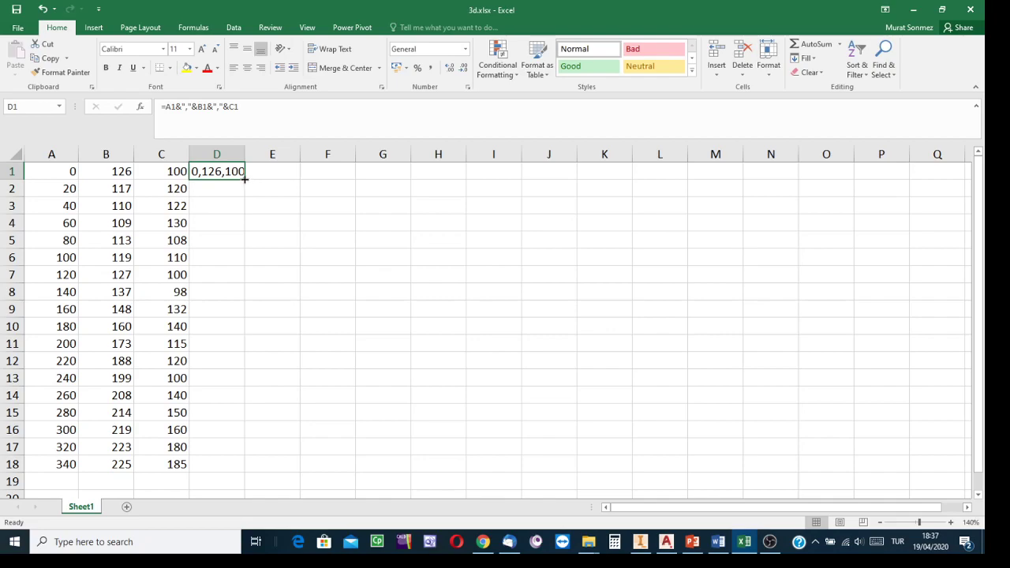
{"action": "left_click_drag", "start_coordinate": [244, 179], "coordinate": [235, 470]}
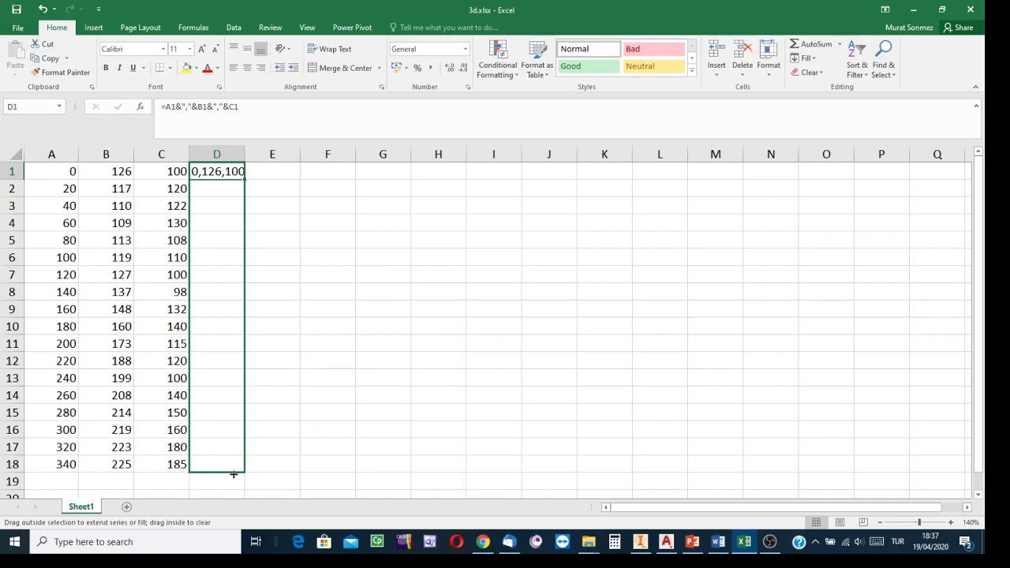
{"action": "left_click_drag", "start_coordinate": [234, 474], "coordinate": [233, 474]}
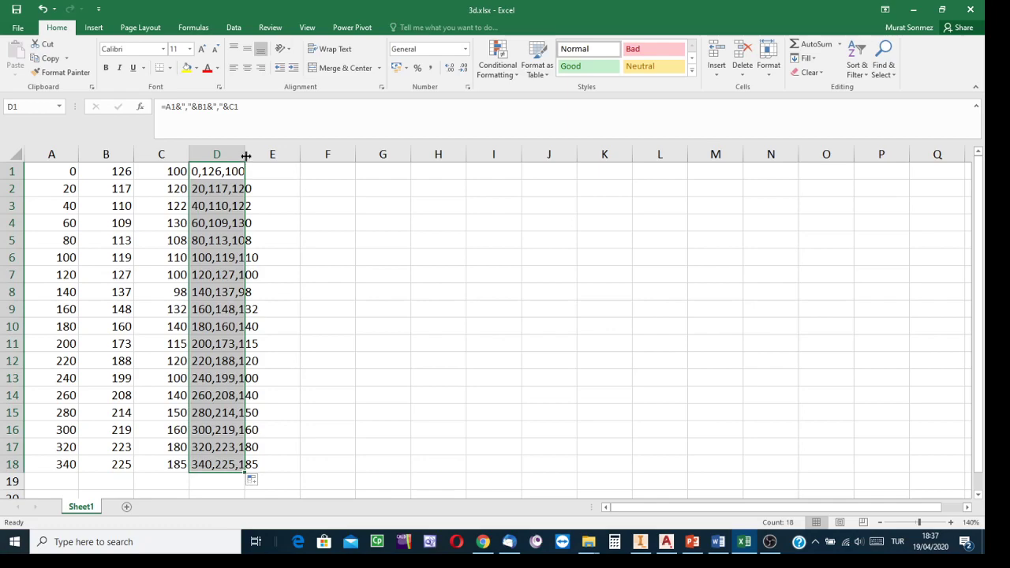
{"action": "left_click_drag", "start_coordinate": [246, 155], "coordinate": [267, 156]}
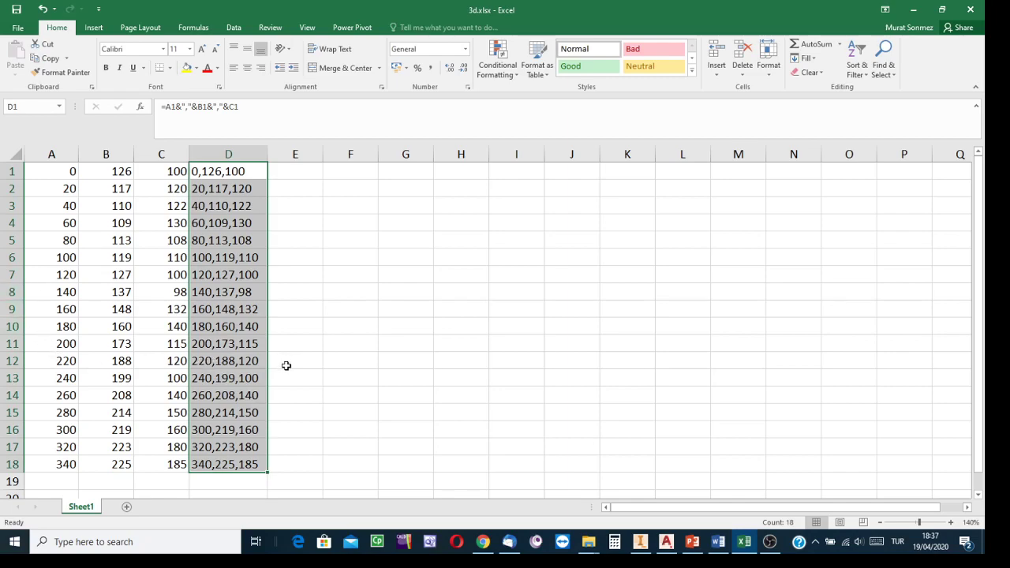
{"action": "left_click", "coordinate": [369, 329]}
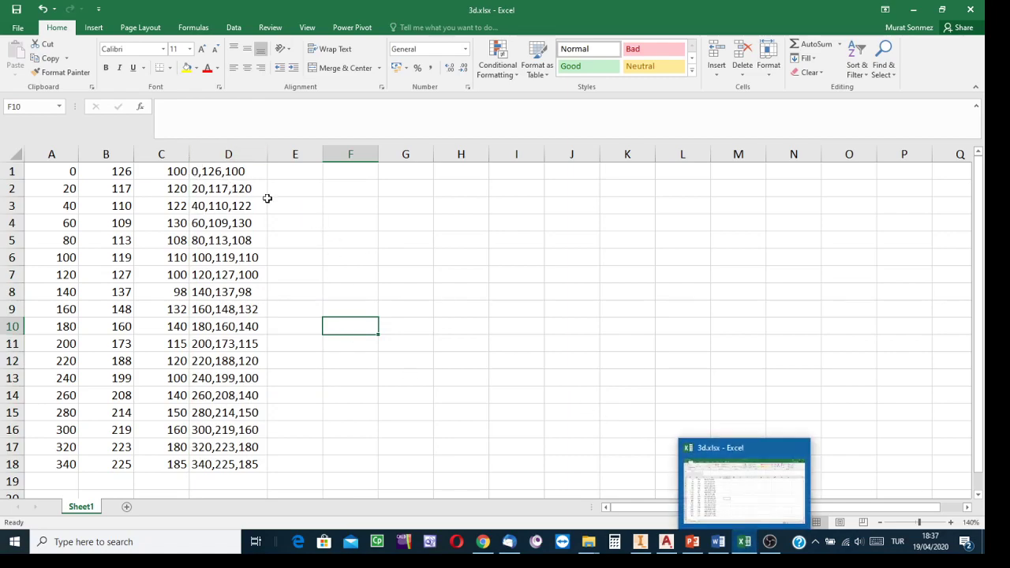
{"action": "left_click", "coordinate": [666, 541]}
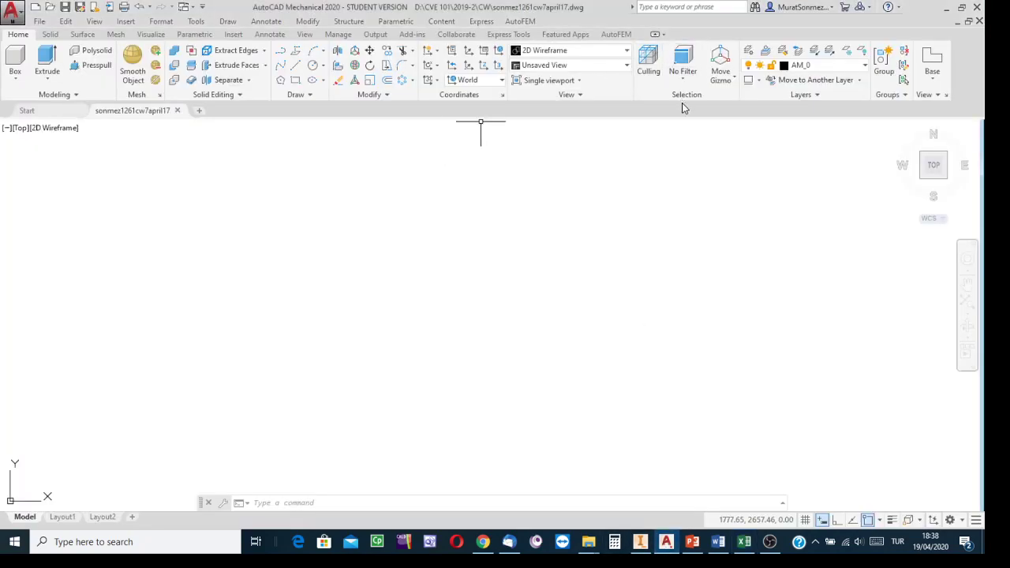
Open the Mechanical Layer Manager (AMLAYER) from the Layers panel and add a new layer.
{"action": "left_click", "coordinate": [866, 66]}
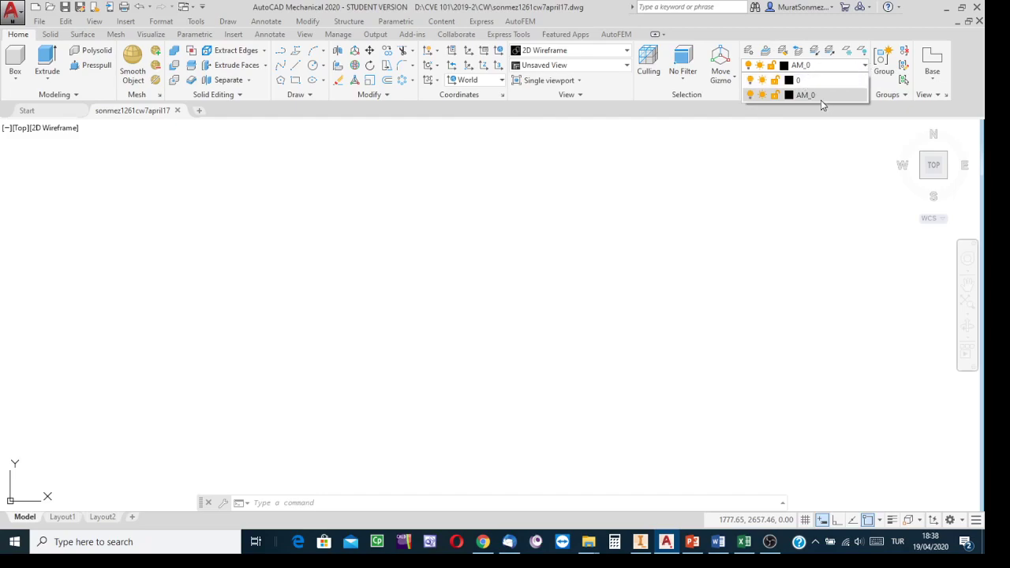
{"action": "left_click", "coordinate": [801, 160]}
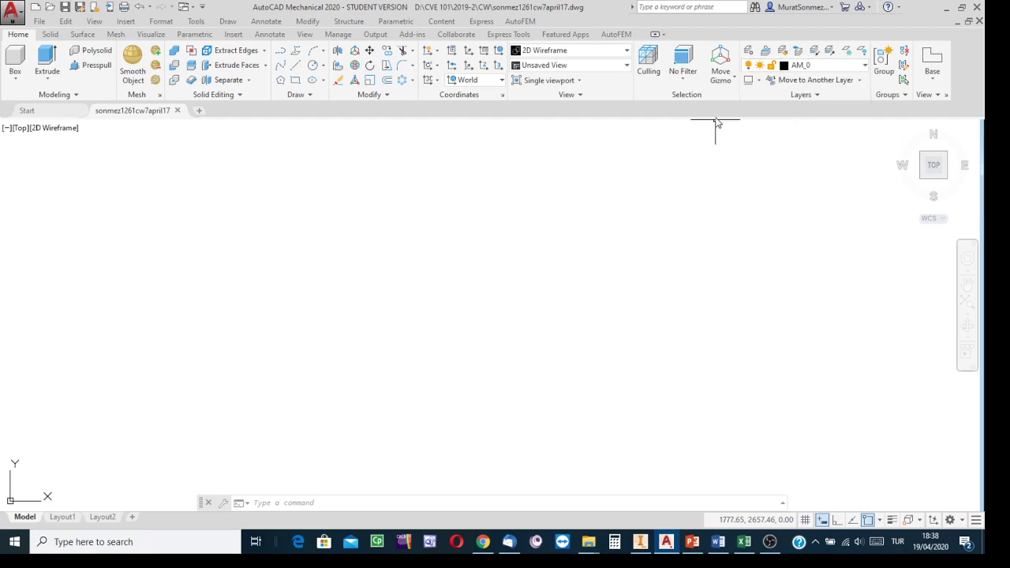
{"action": "left_click", "coordinate": [748, 52]}
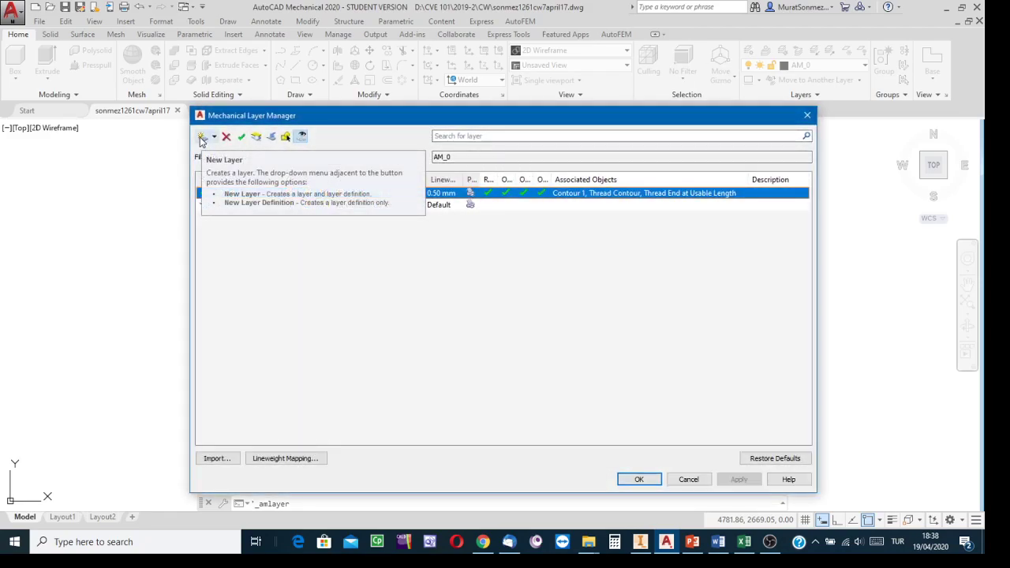
{"action": "left_click", "coordinate": [202, 138]}
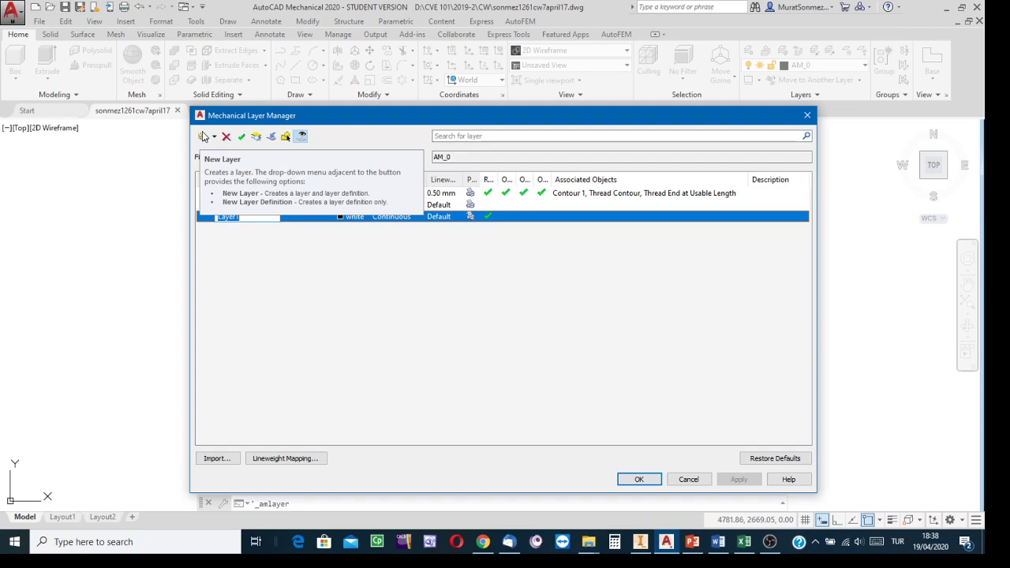
Name the new layer construction, give it red colour 10 and a 0.20 mm lineweight, and apply.
{"action": "type", "text": "c"}
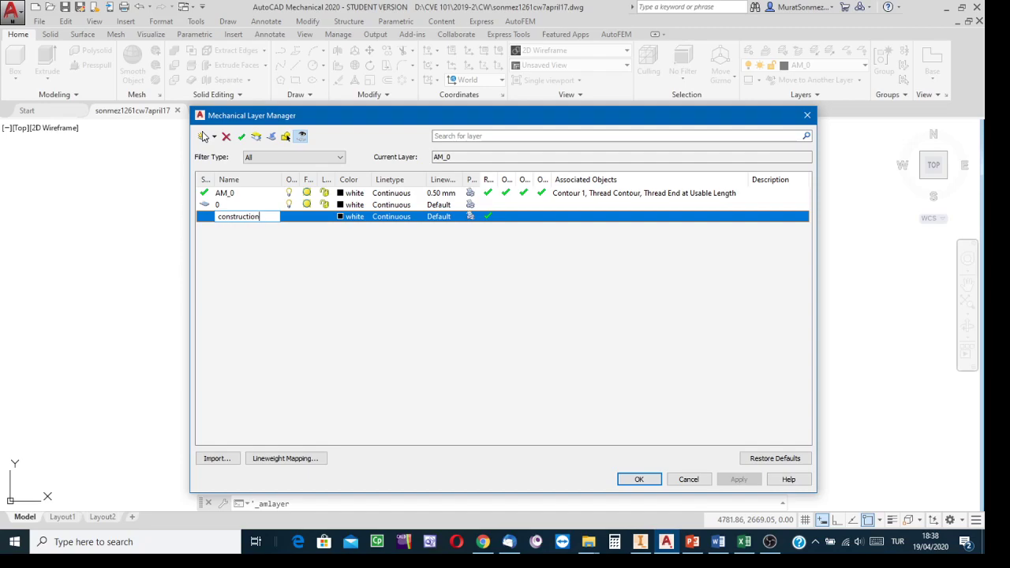
{"action": "type", "text": "onstruction"}
{"action": "left_click", "coordinate": [387, 232]}
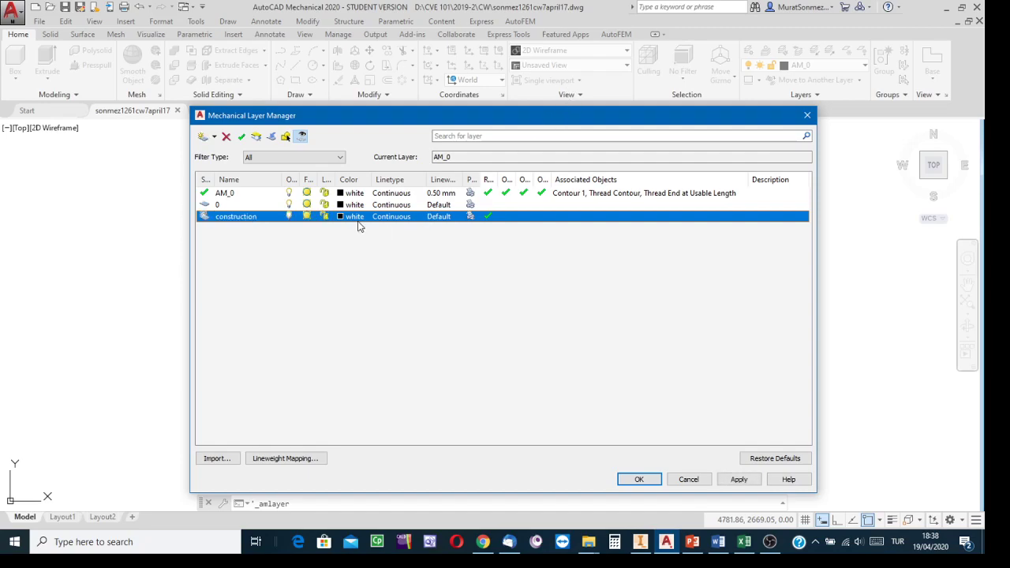
{"action": "left_click", "coordinate": [343, 219]}
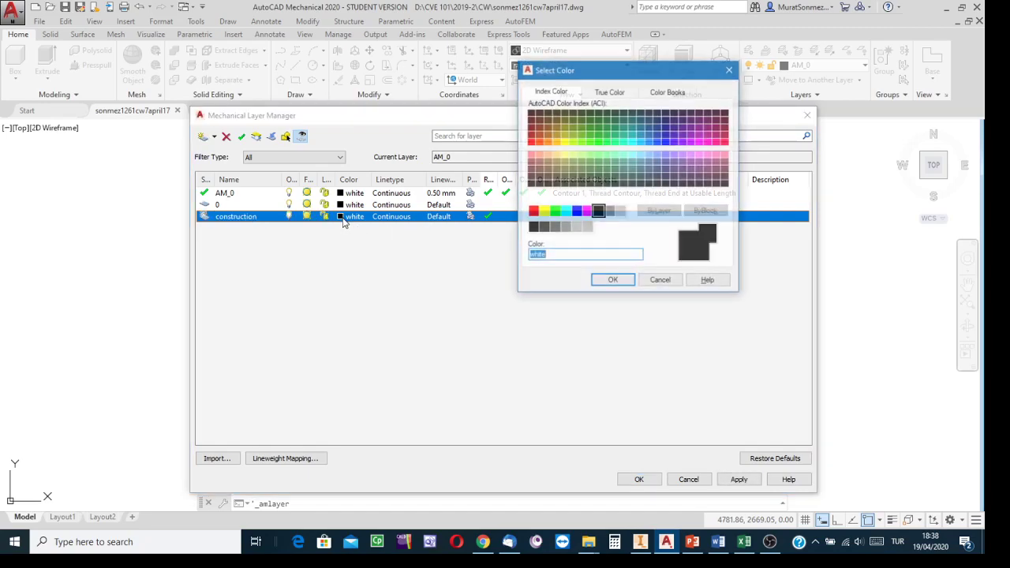
{"action": "left_click", "coordinate": [532, 143]}
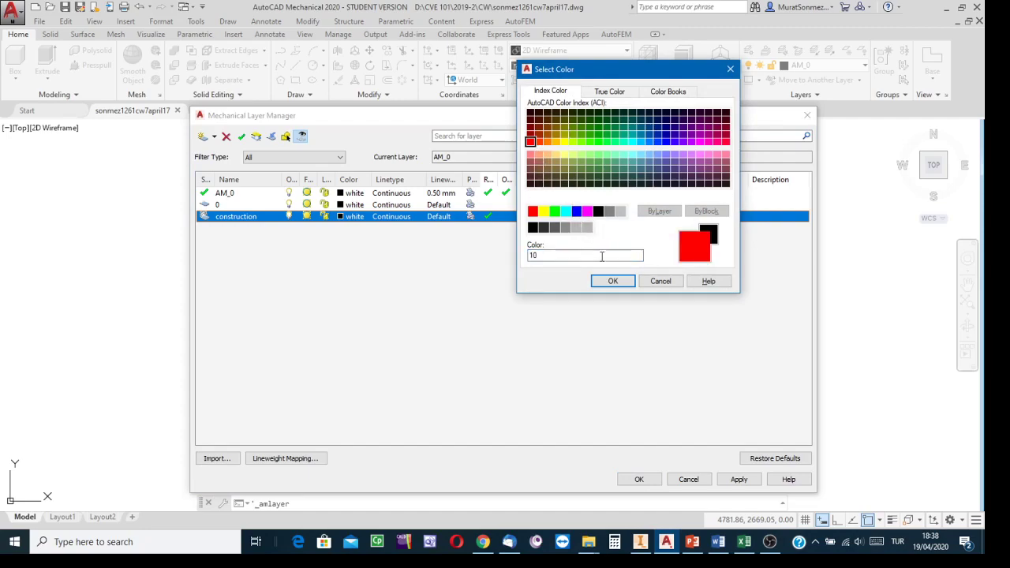
{"action": "left_click", "coordinate": [610, 282]}
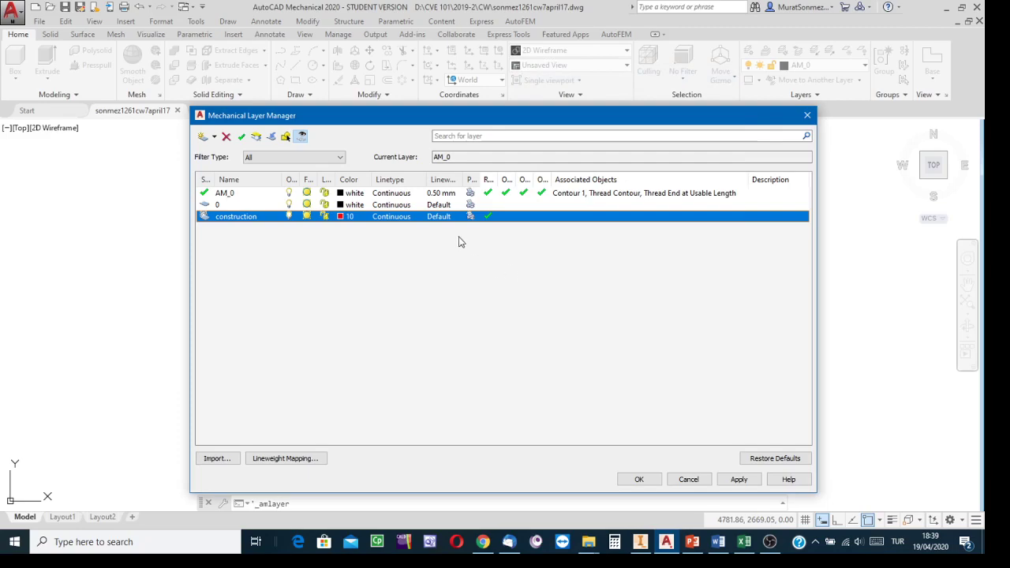
{"action": "left_click", "coordinate": [447, 216]}
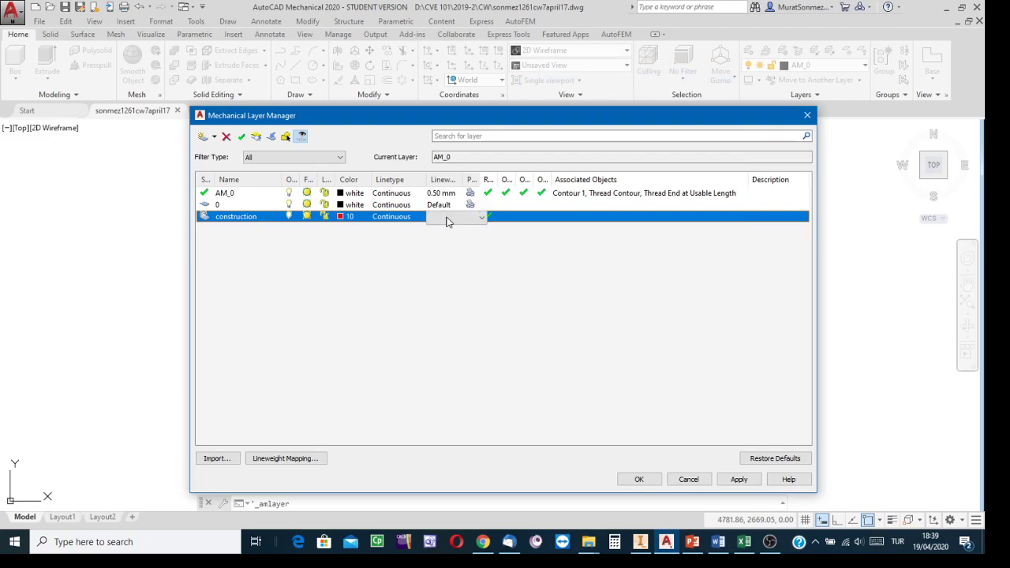
{"action": "left_click", "coordinate": [481, 217]}
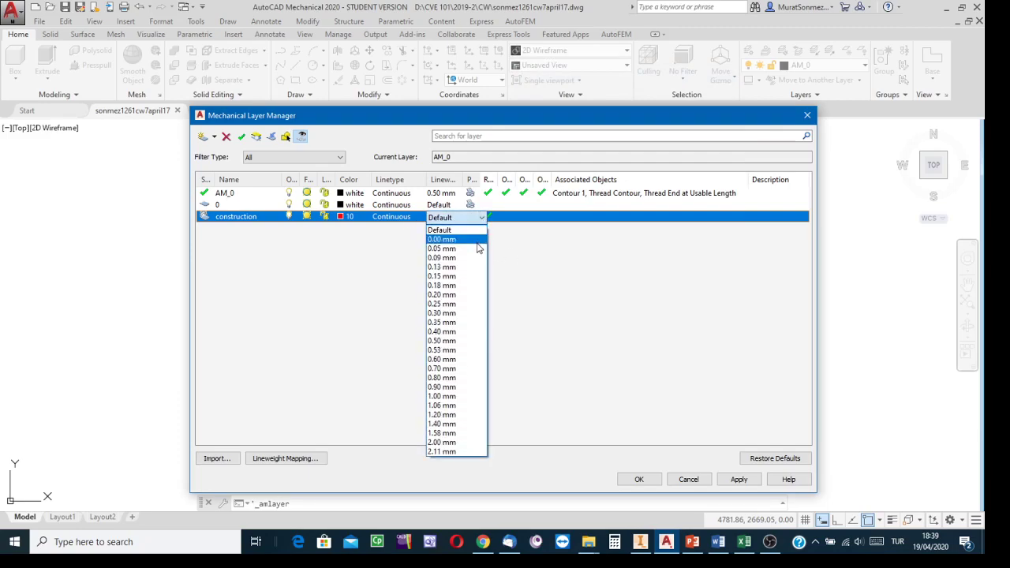
{"action": "left_click", "coordinate": [444, 295]}
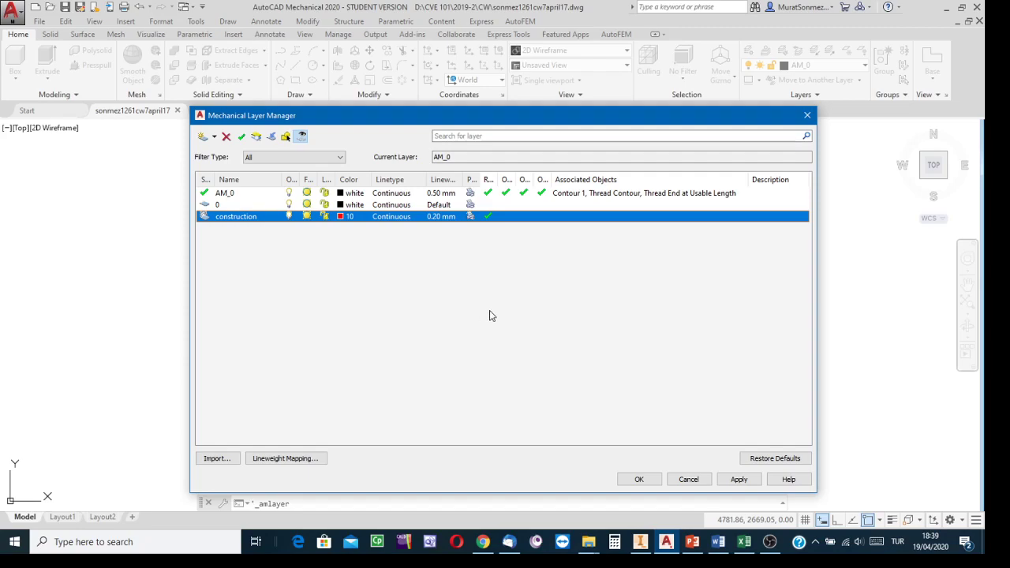
{"action": "left_click", "coordinate": [734, 481]}
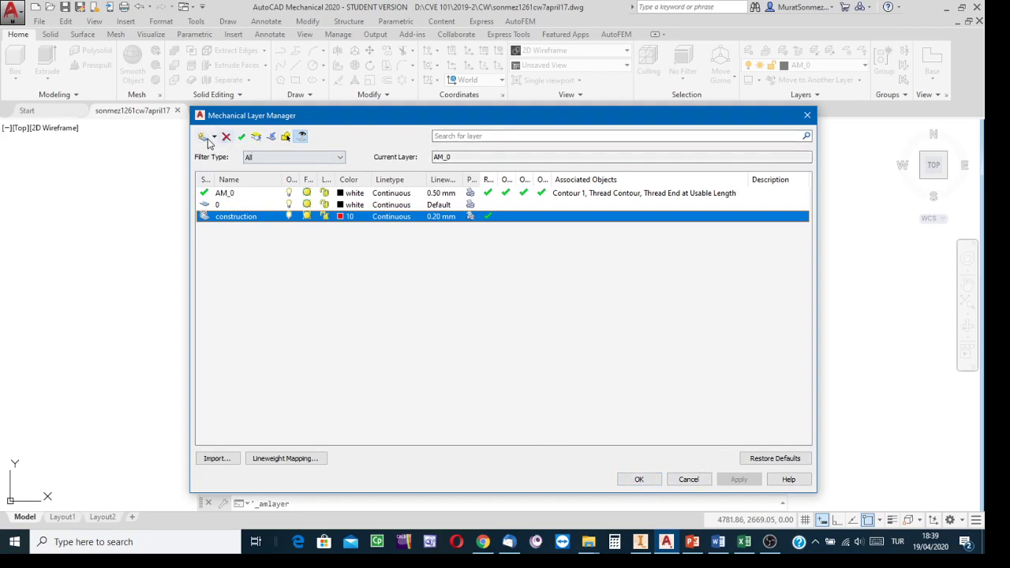
{"action": "left_click", "coordinate": [641, 478]}
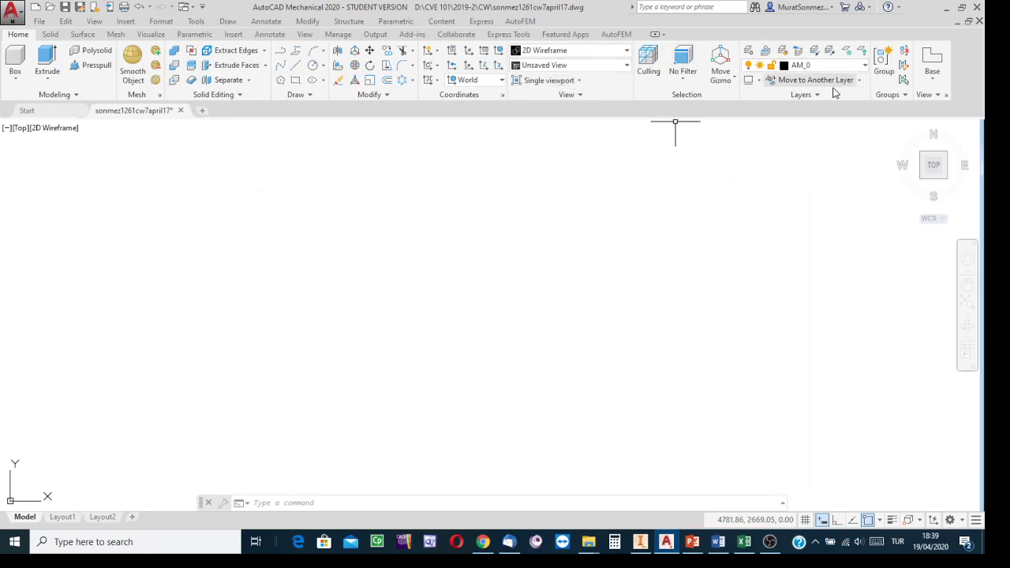
Make the second Contour layer type (AM_1, key CON2) current.
{"action": "left_click", "coordinate": [757, 79]}
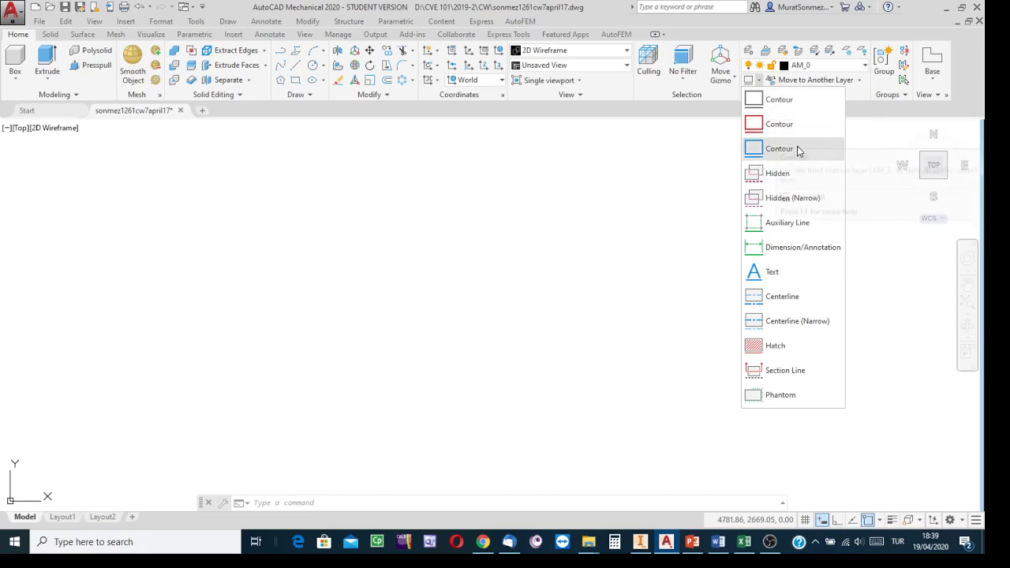
{"action": "left_click", "coordinate": [776, 124]}
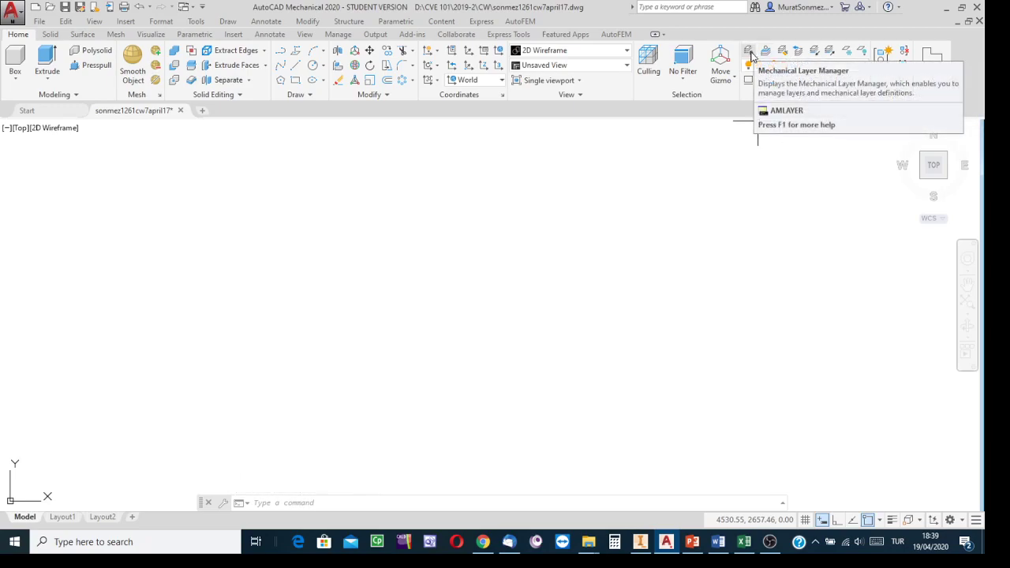
Rename layer AM_1 to boxes in the Mechanical Layer Manager and confirm.
{"action": "left_click", "coordinate": [750, 54]}
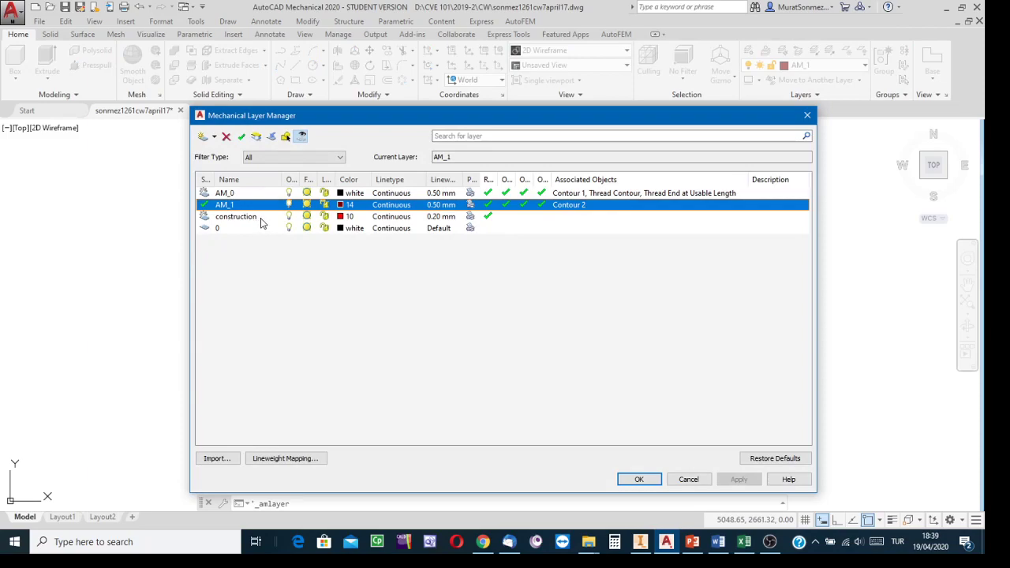
{"action": "right_click", "coordinate": [233, 206]}
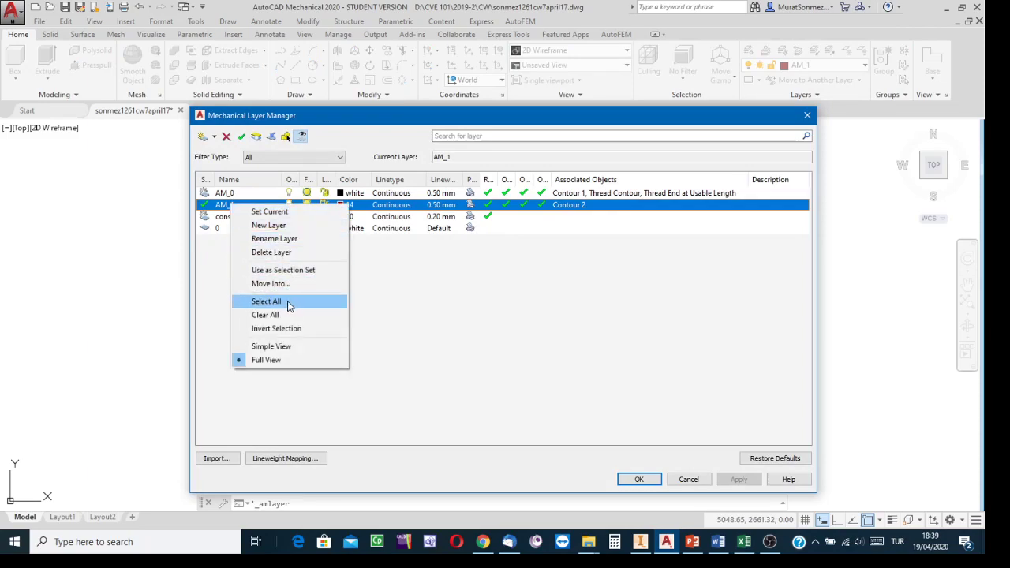
{"action": "left_click", "coordinate": [267, 239]}
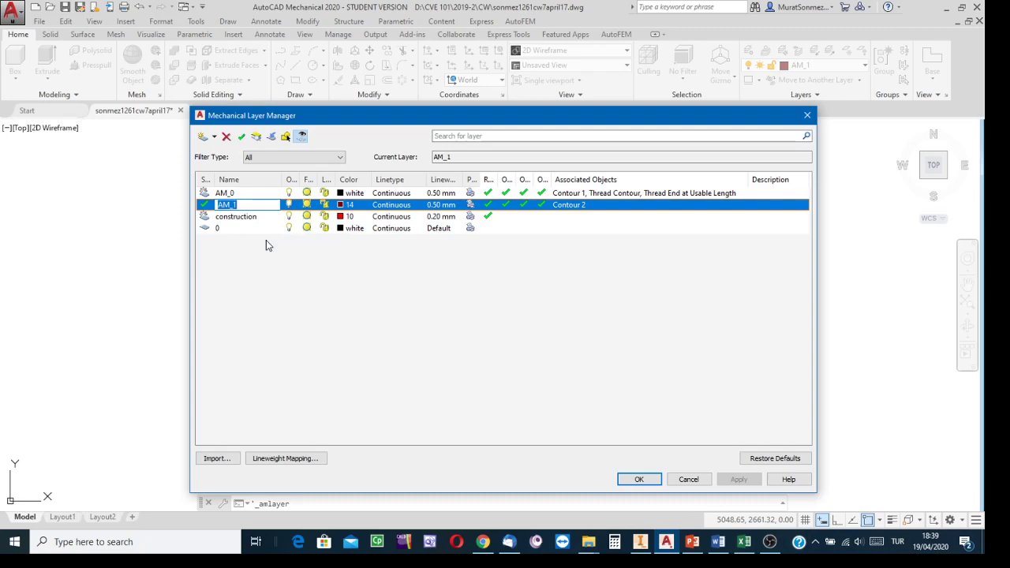
{"action": "type", "text": "boxes"}
{"action": "left_click", "coordinate": [630, 479]}
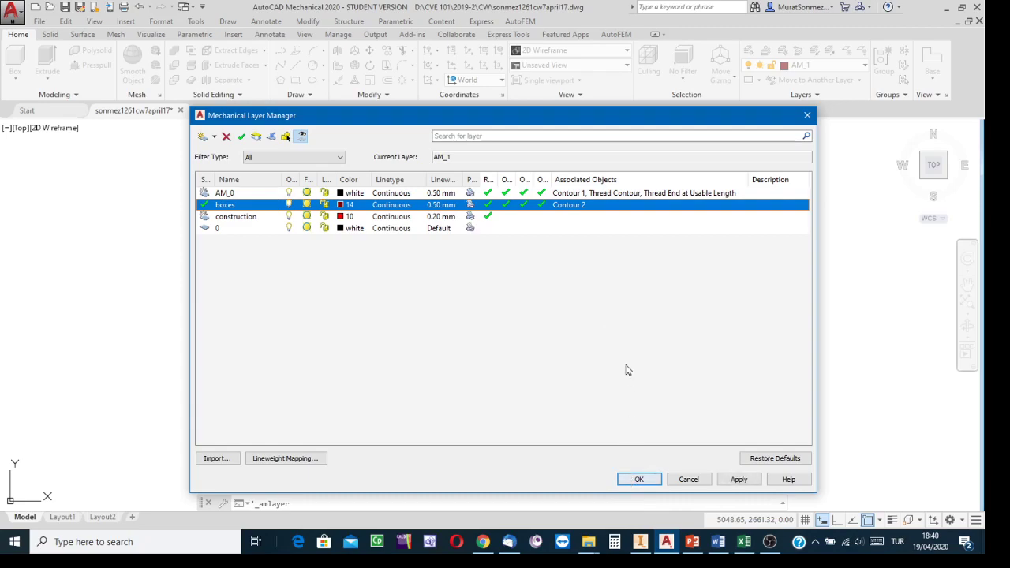
{"action": "left_click", "coordinate": [640, 480]}
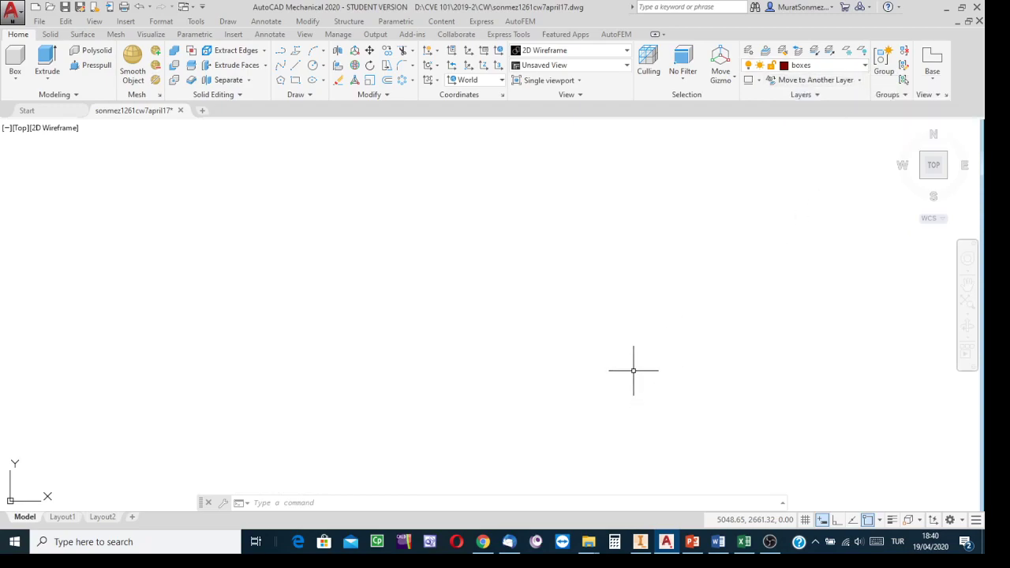
Dock the floating command line at the bottom and expand the extra drawing tools.
{"action": "left_click", "coordinate": [208, 502]}
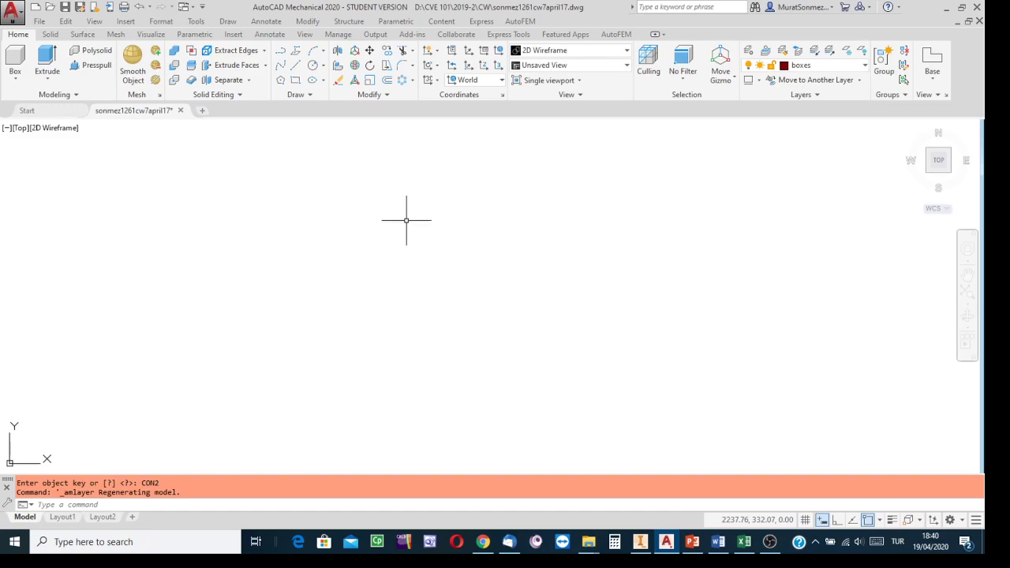
{"action": "left_click", "coordinate": [309, 98]}
{"action": "left_click", "coordinate": [744, 542]}
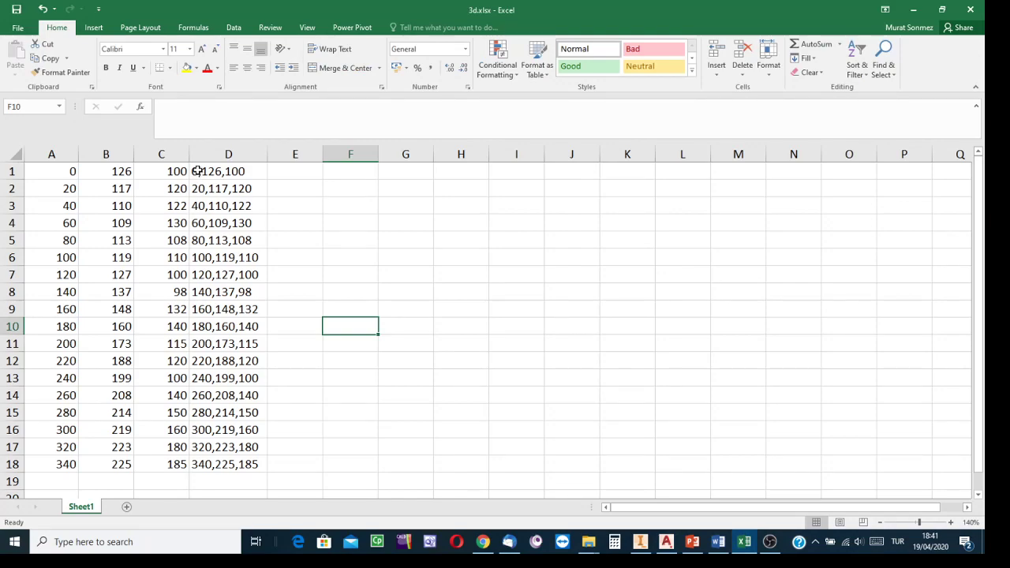
Select the 18 combined x,y,z coordinate strings in D1:D18 of 3d.xlsx.
{"action": "left_click_drag", "start_coordinate": [197, 171], "coordinate": [207, 463]}
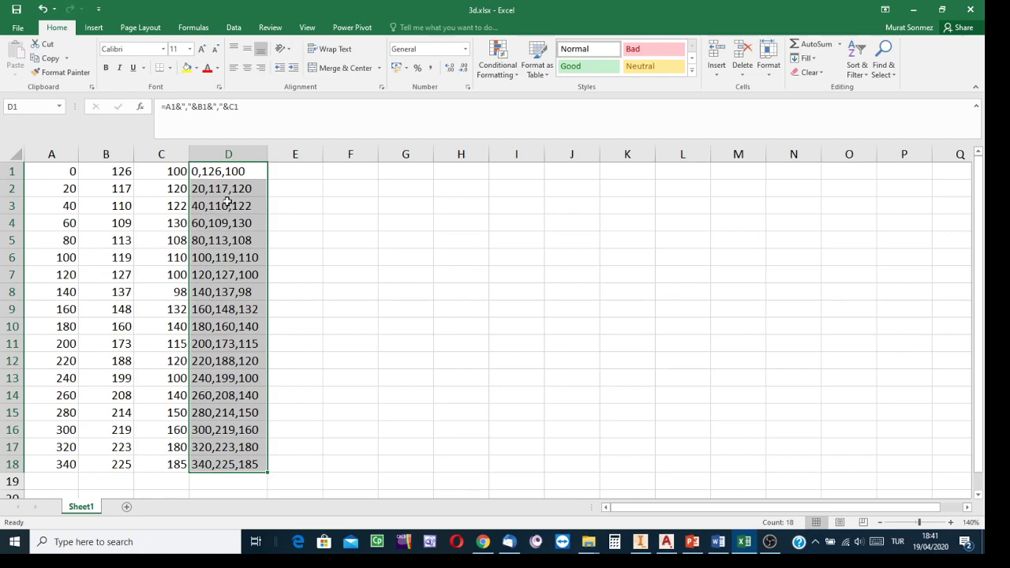
Copy the D1:D18 coordinate strings and return to the AutoCAD drawing.
{"action": "right_click", "coordinate": [220, 361]}
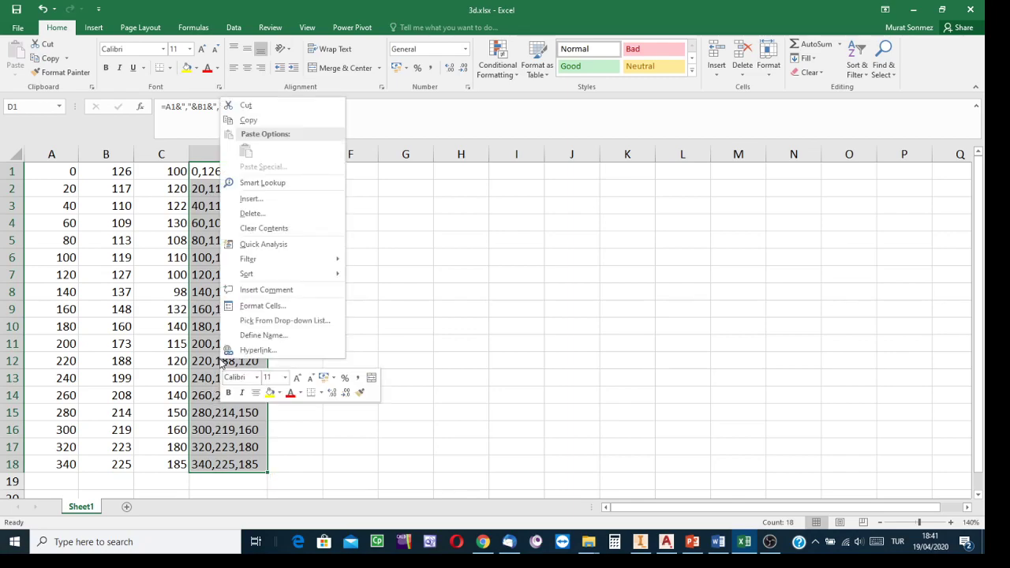
{"action": "left_click", "coordinate": [249, 122]}
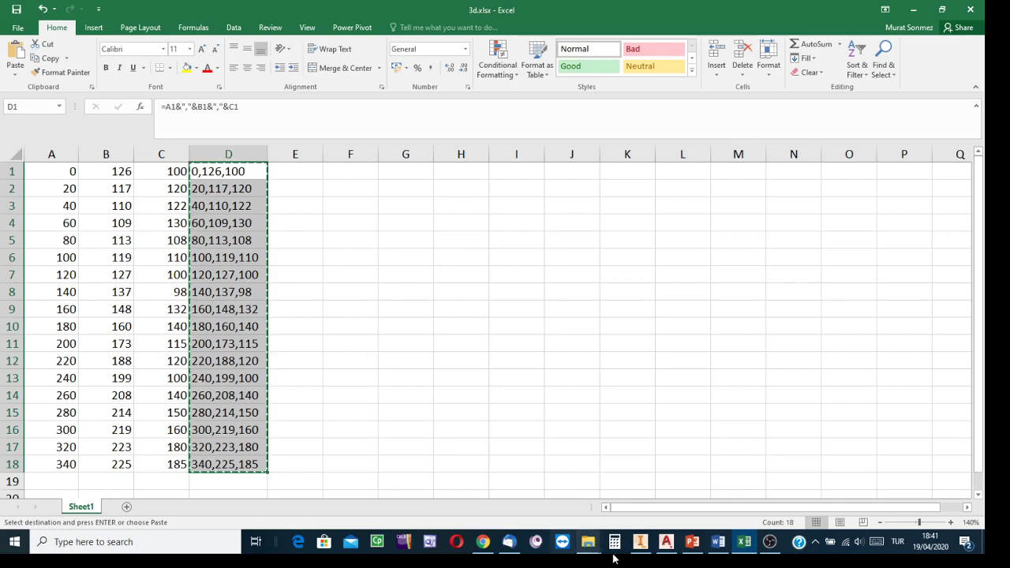
{"action": "left_click", "coordinate": [667, 542]}
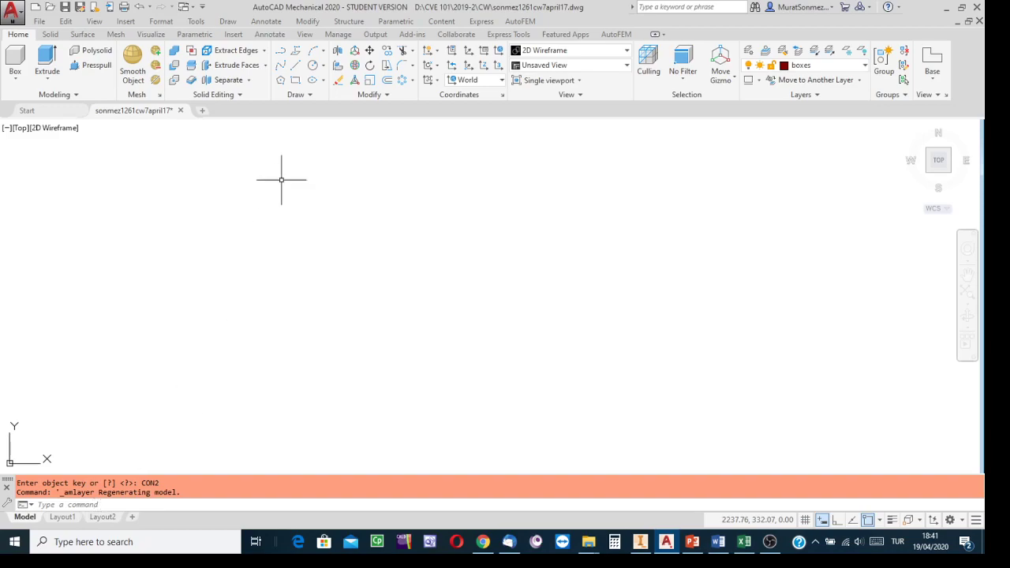
Start the Multiple Points command from the expanded Draw panel.
{"action": "left_click", "coordinate": [388, 95]}
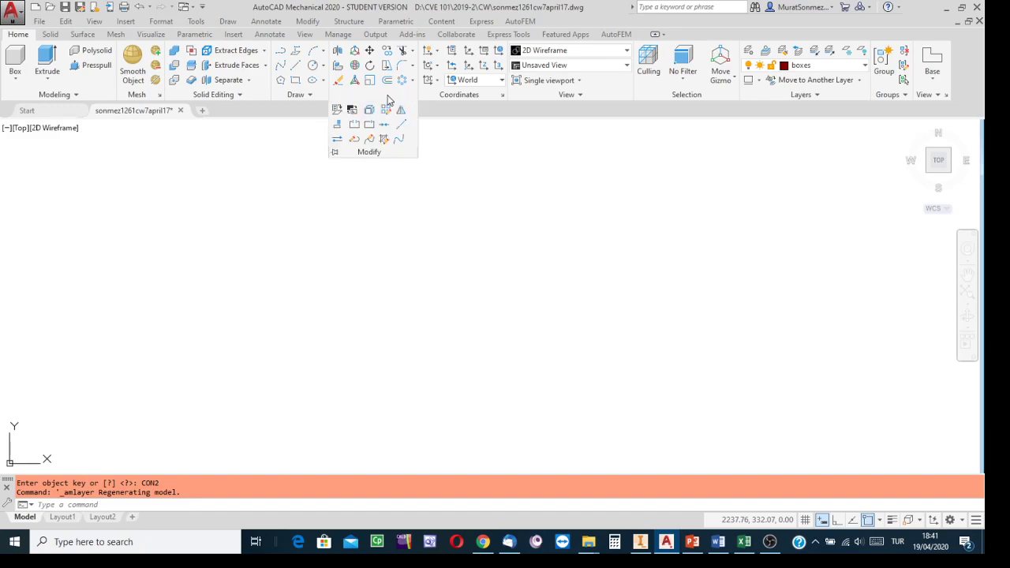
{"action": "left_click", "coordinate": [308, 95]}
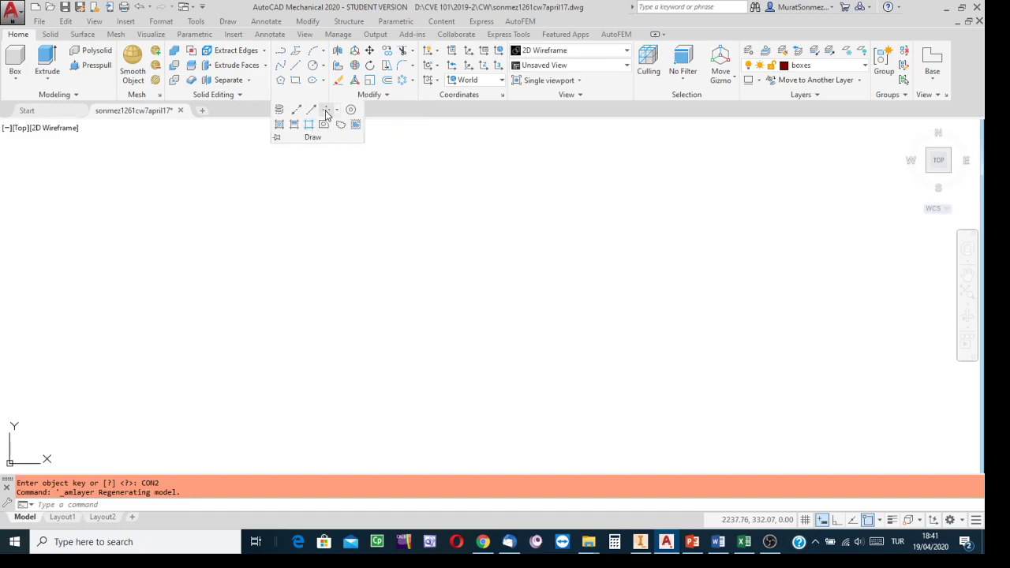
{"action": "left_click", "coordinate": [327, 113]}
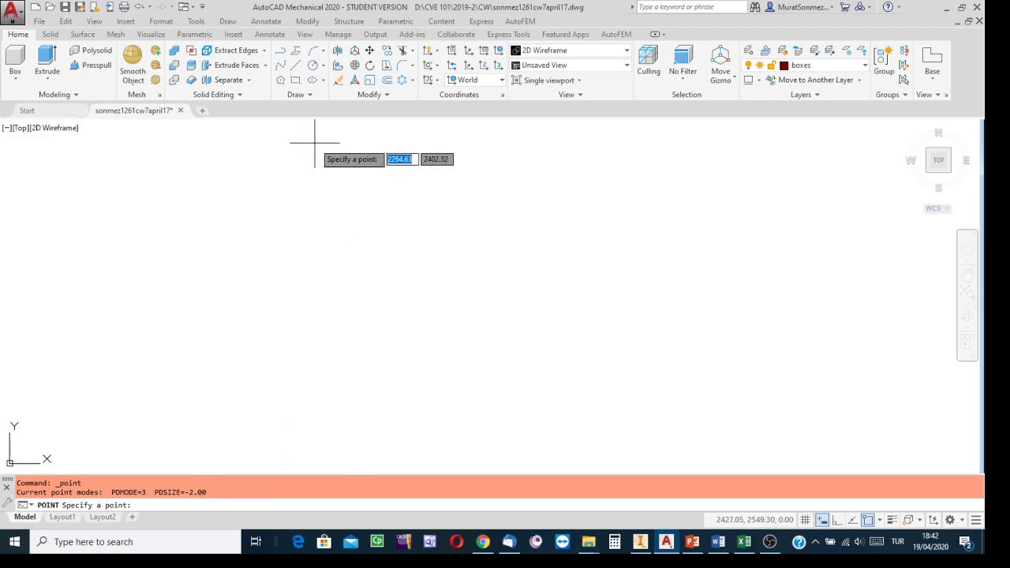
Feed the copied coordinates to the point prompt and orbit toward an isometric angle.
{"action": "right_click", "coordinate": [135, 505]}
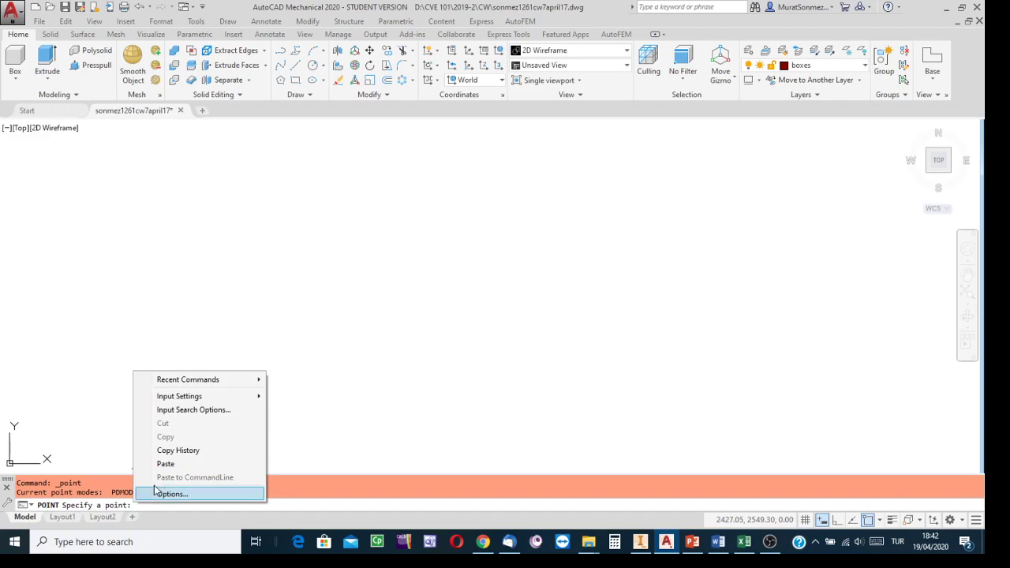
{"action": "left_click", "coordinate": [140, 467]}
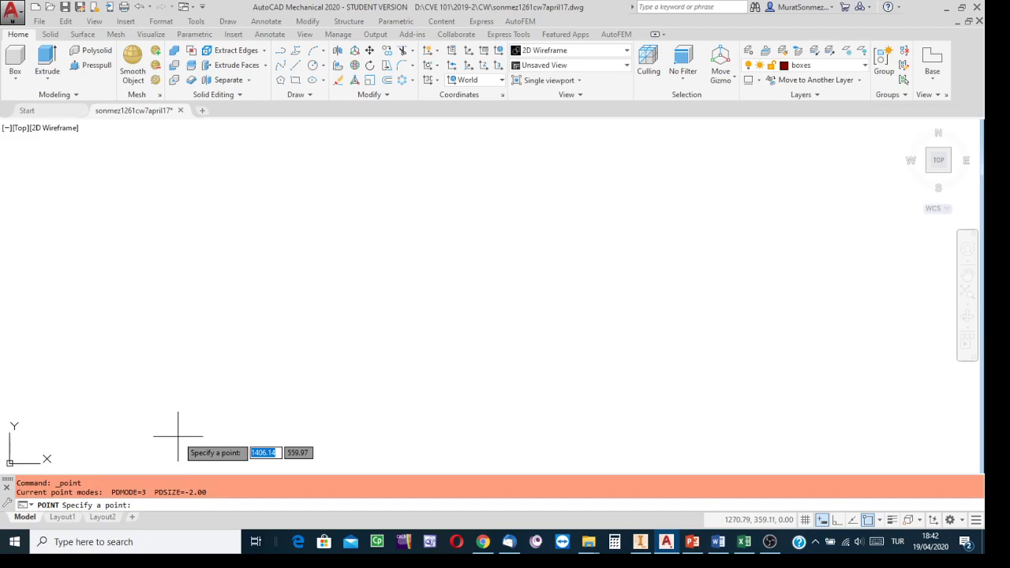
{"action": "key", "text": "Return"}
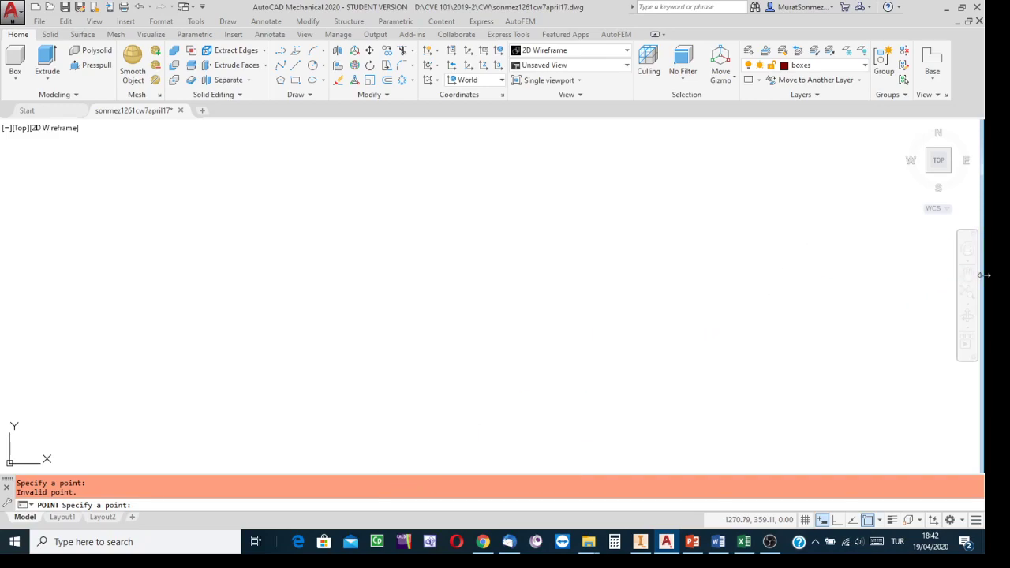
{"action": "left_click", "coordinate": [966, 315]}
{"action": "left_click_drag", "start_coordinate": [950, 284], "coordinate": [908, 132]}
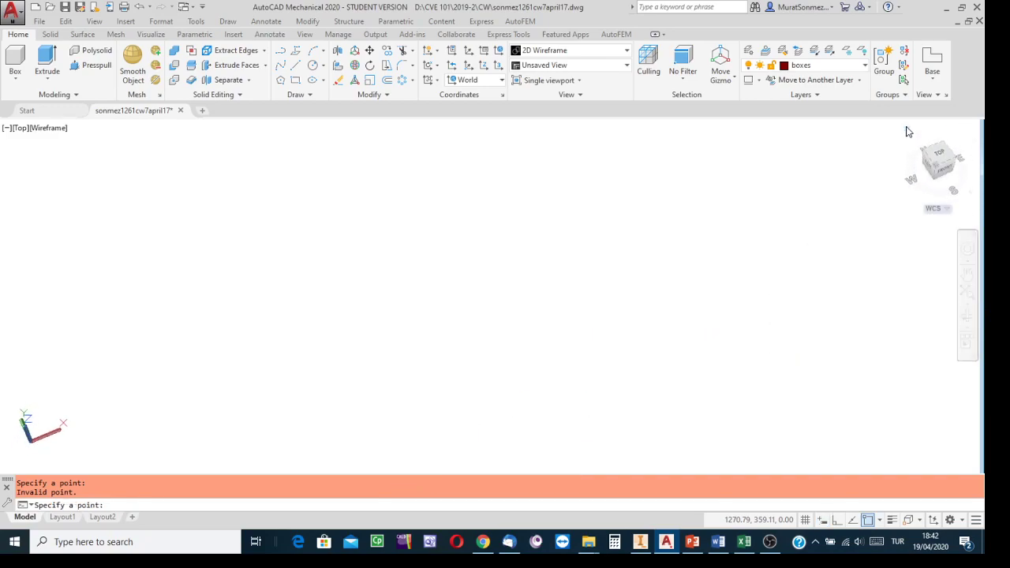
Orbit to a tilted view showing the 18 X-marked points rising in 3D, then exit orbit.
{"action": "key", "text": "Escape"}
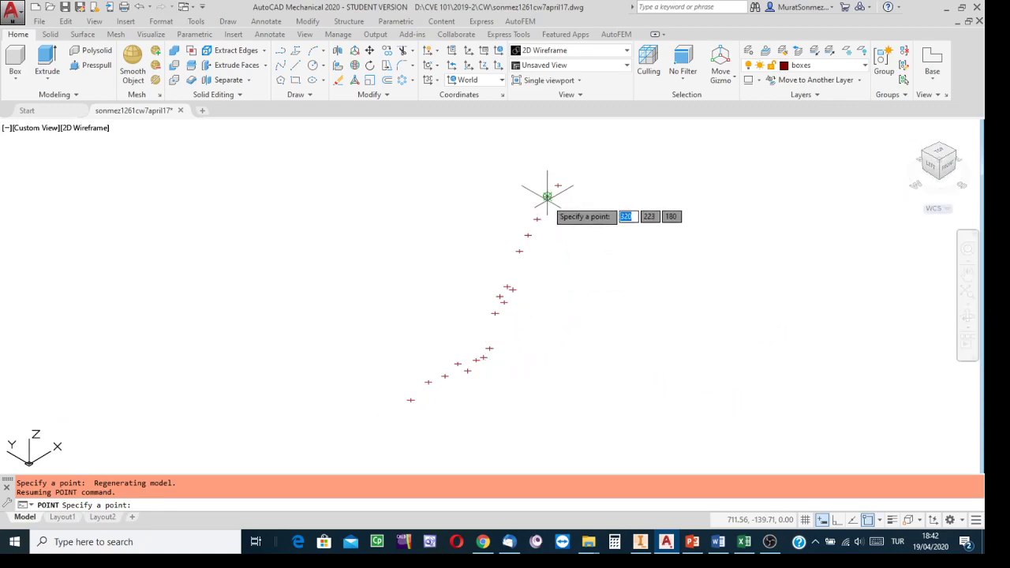
{"action": "left_click", "coordinate": [967, 317]}
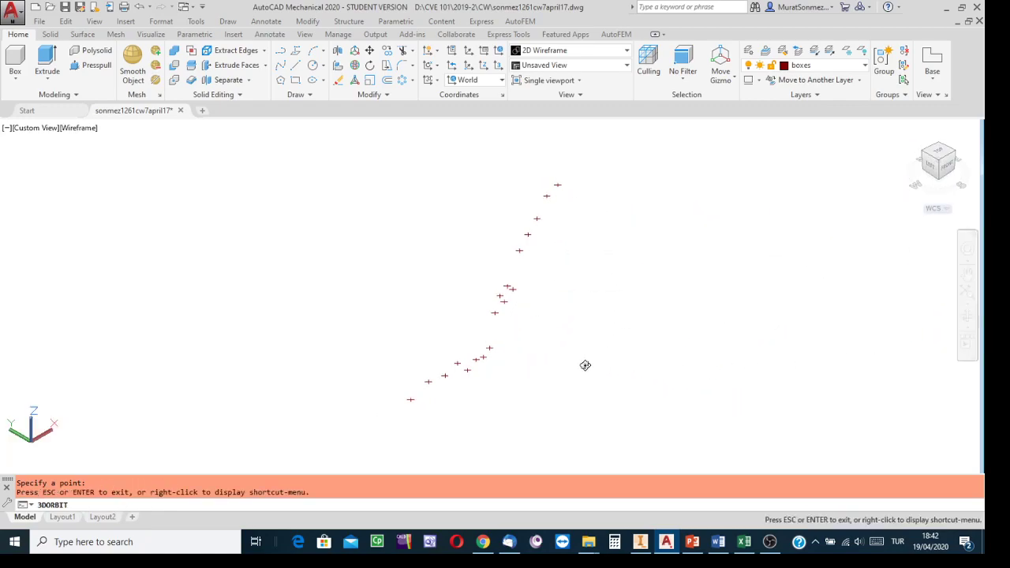
{"action": "left_click_drag", "start_coordinate": [585, 365], "coordinate": [534, 396]}
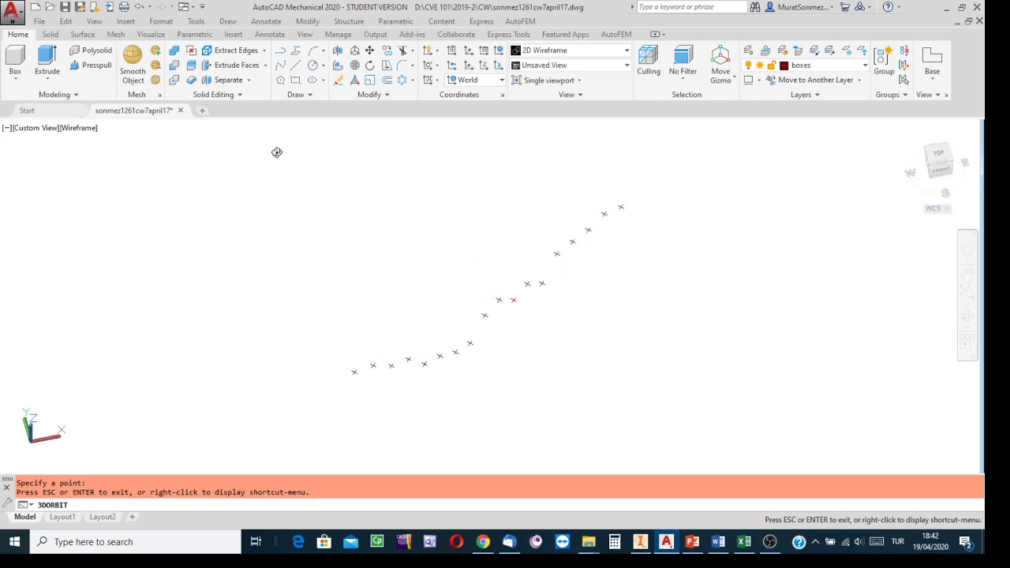
{"action": "left_click_drag", "start_coordinate": [477, 278], "coordinate": [494, 289]}
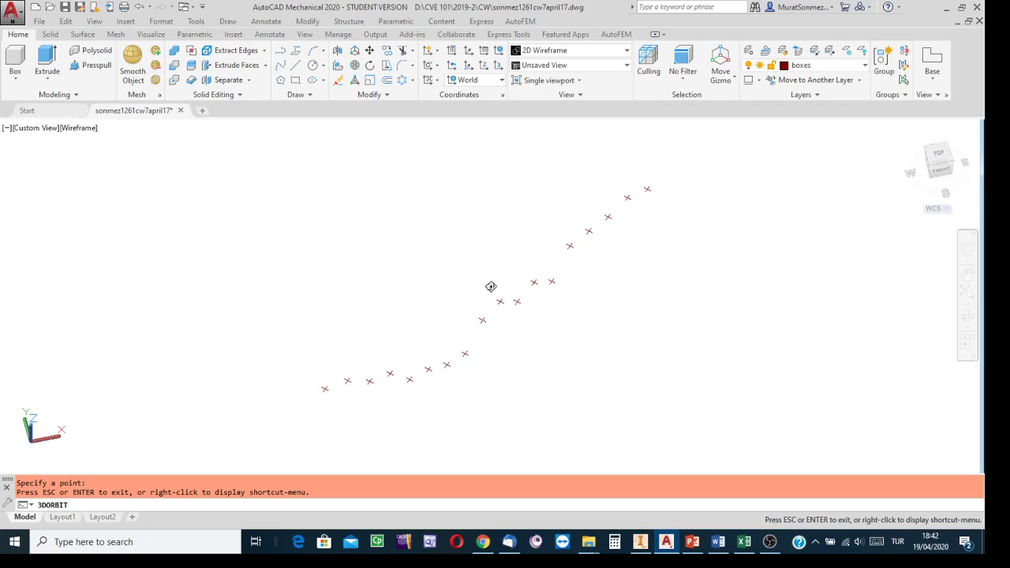
{"action": "key", "text": "Escape"}
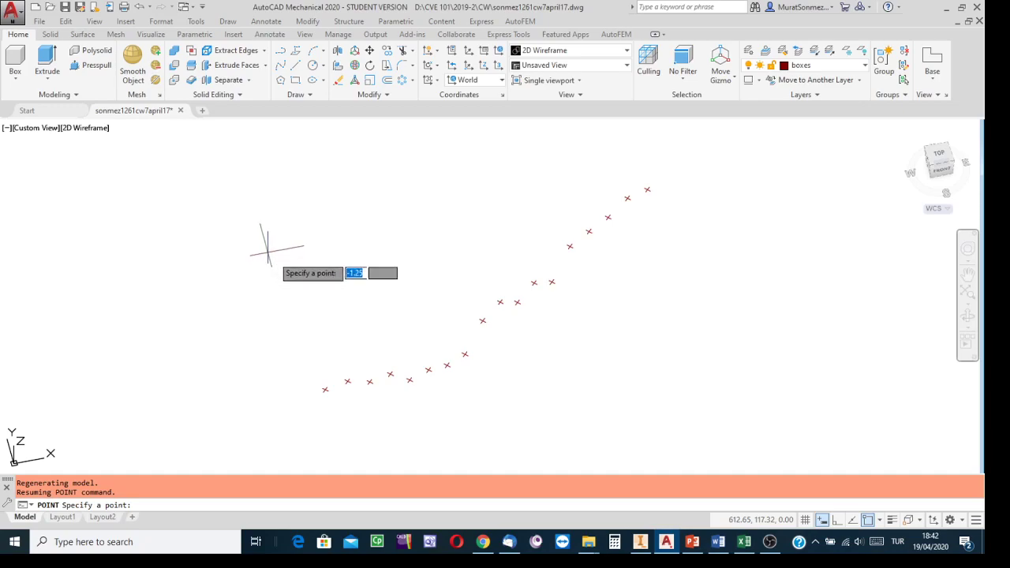
{"action": "left_click", "coordinate": [283, 68]}
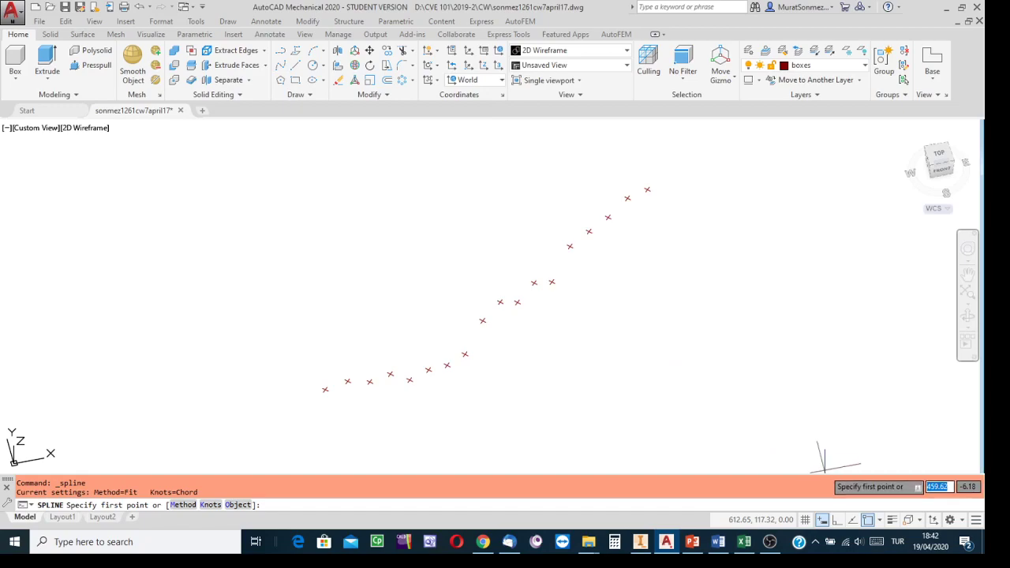
{"action": "left_click", "coordinate": [879, 520]}
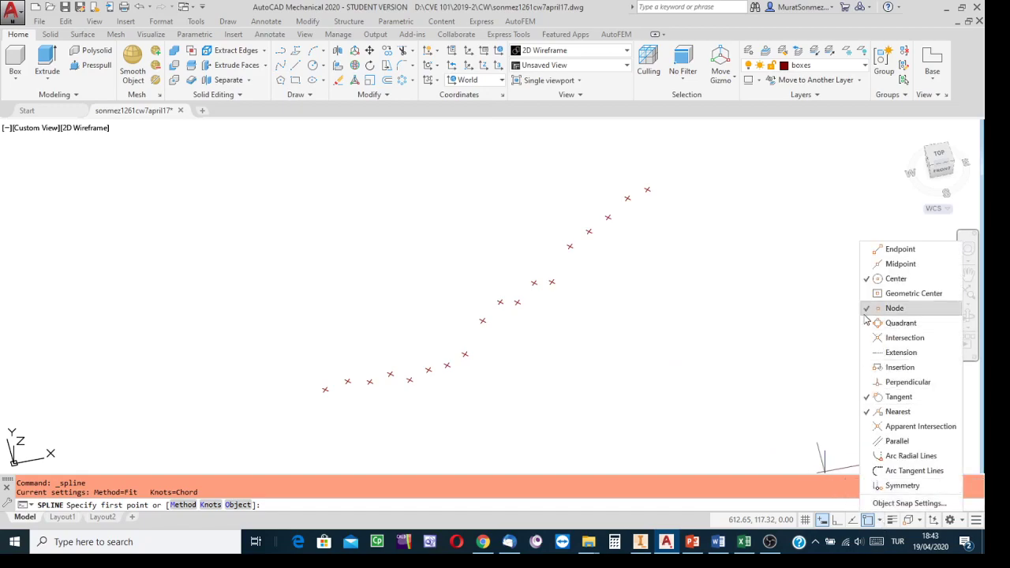
{"action": "left_click", "coordinate": [821, 327]}
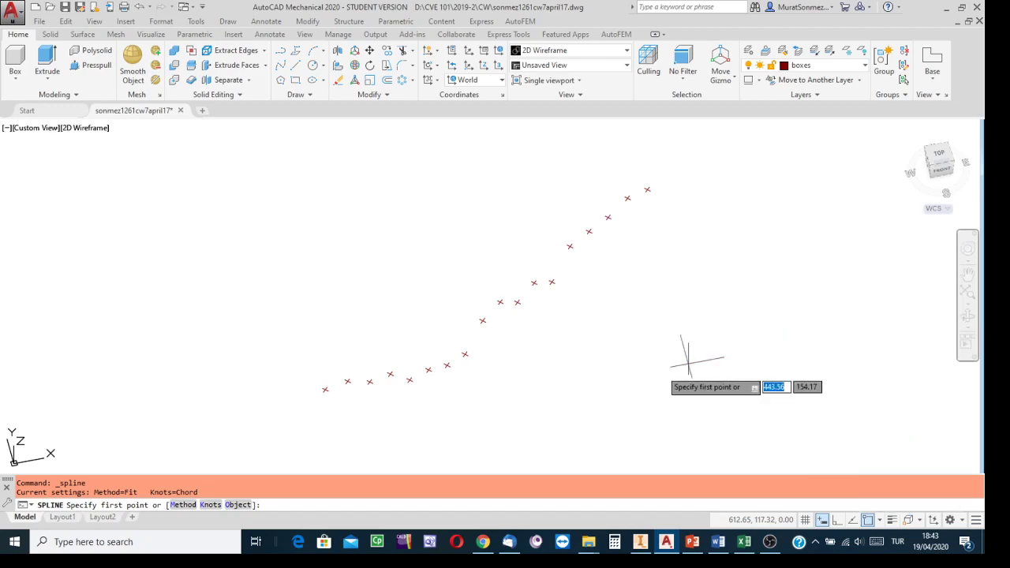
{"action": "left_click", "coordinate": [325, 389]}
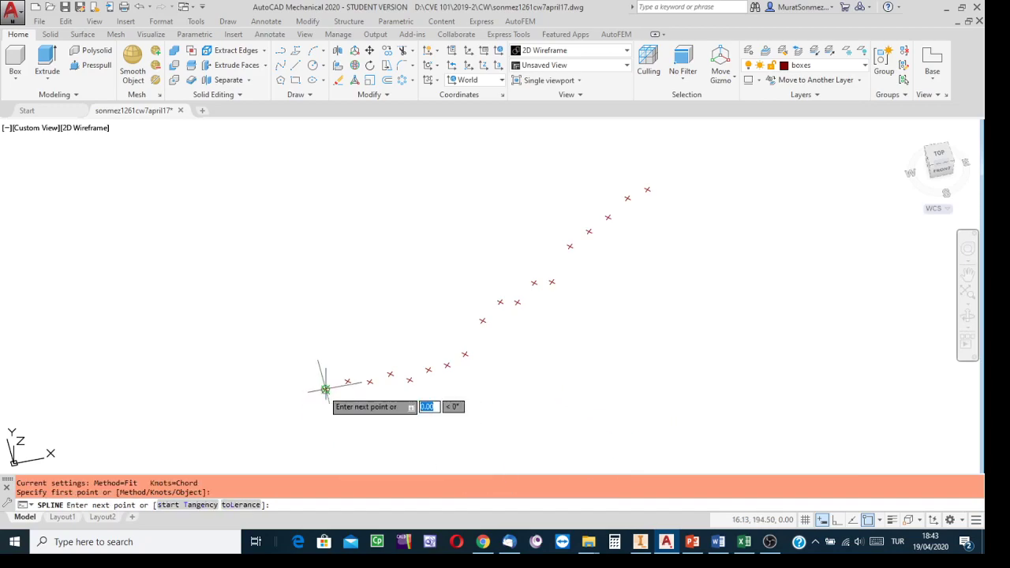
{"action": "left_click", "coordinate": [347, 381]}
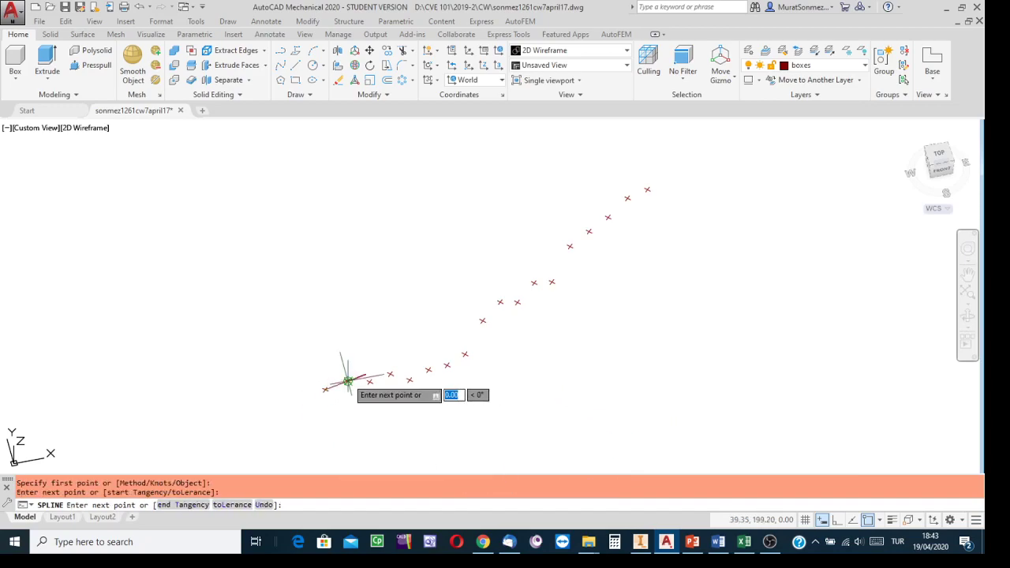
{"action": "left_click", "coordinate": [369, 381]}
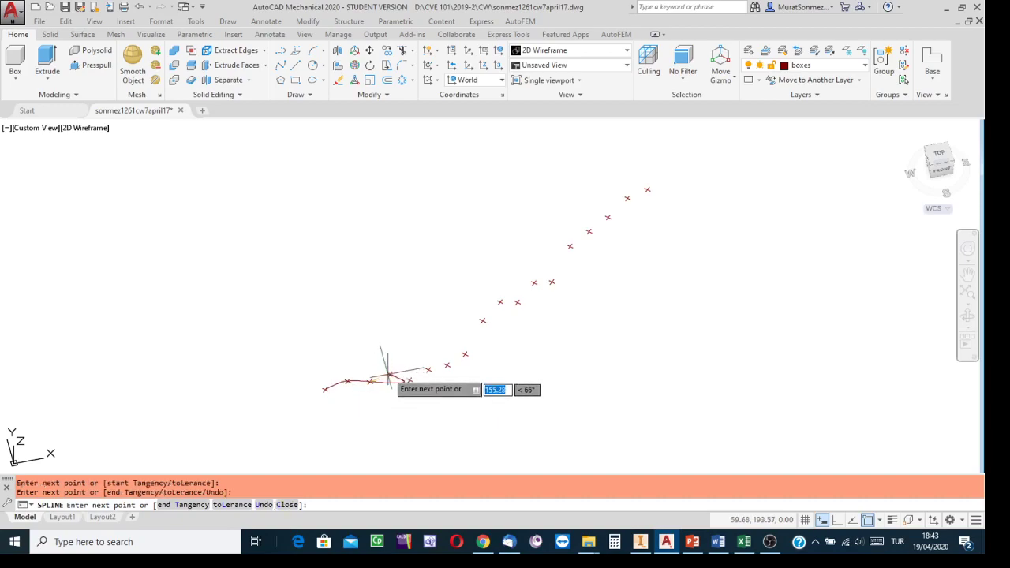
{"action": "left_click", "coordinate": [390, 374]}
{"action": "left_click", "coordinate": [409, 379]}
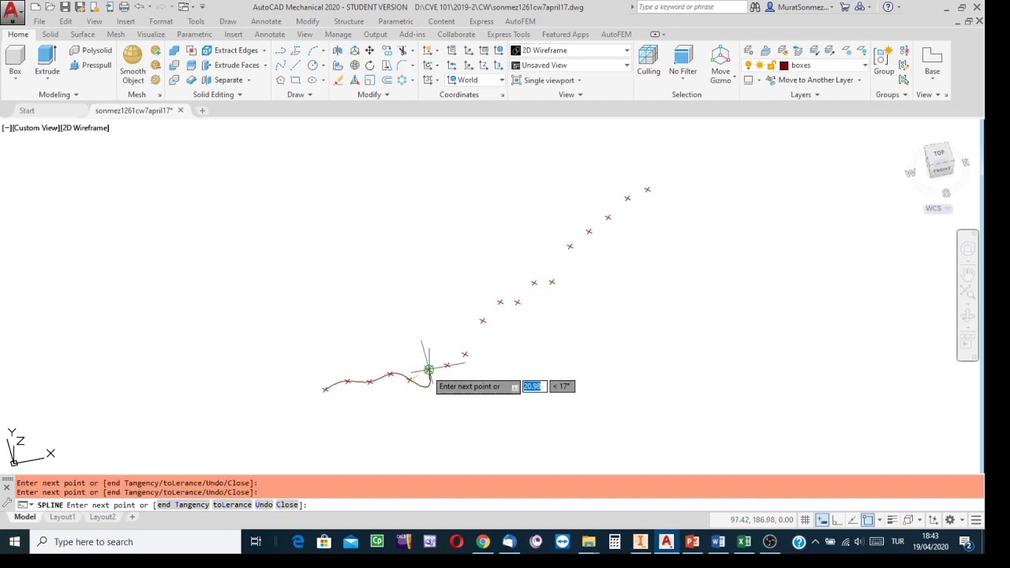
{"action": "left_click", "coordinate": [428, 369]}
{"action": "left_click", "coordinate": [447, 366]}
{"action": "left_click", "coordinate": [464, 355]}
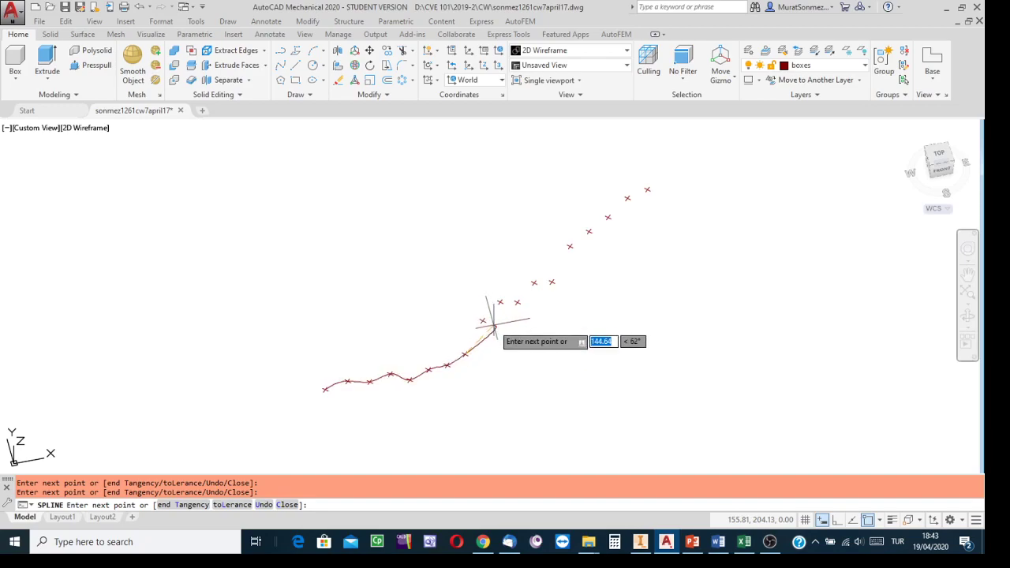
{"action": "key", "text": "Escape"}
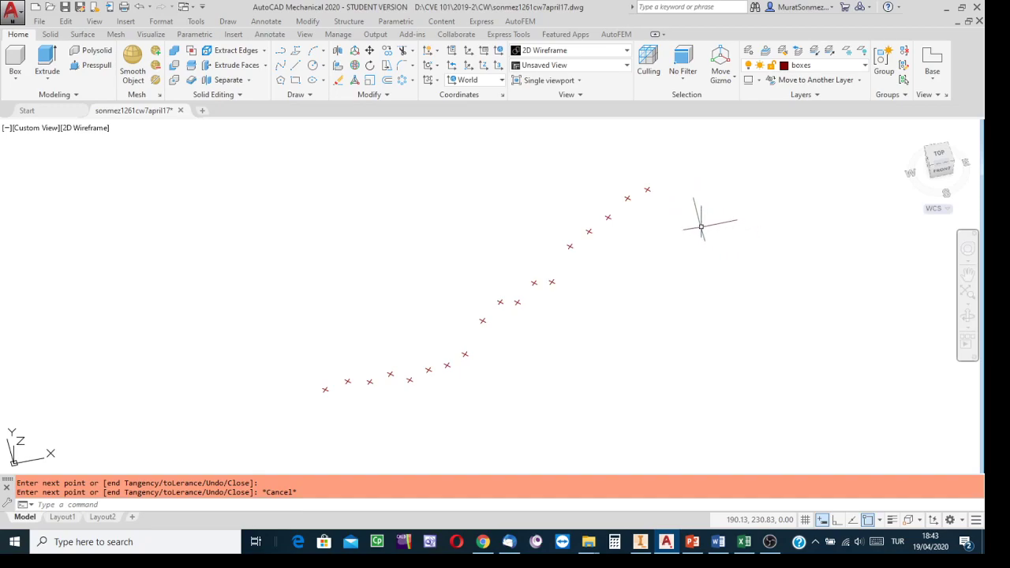
{"action": "left_click", "coordinate": [139, 7]}
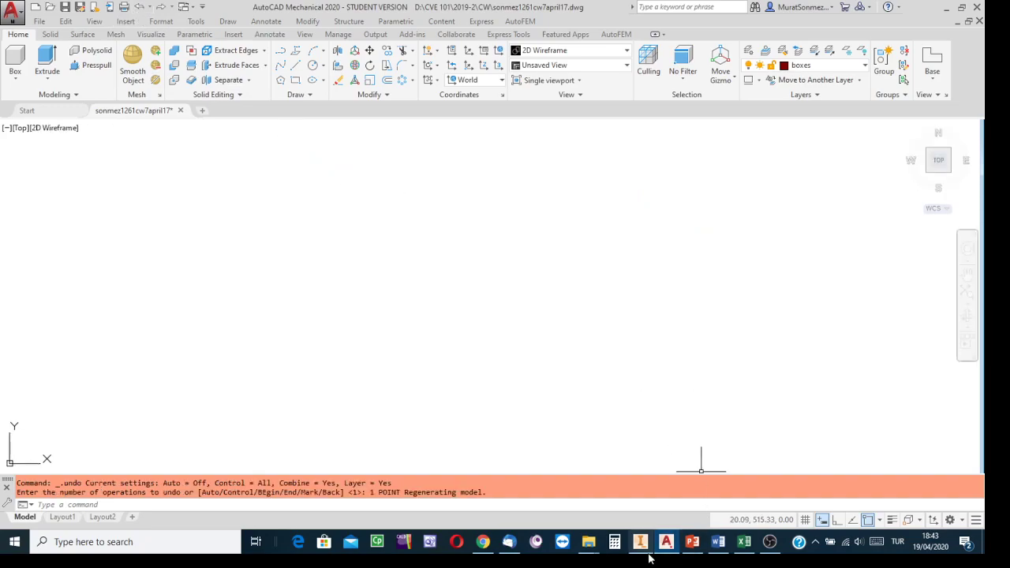
Glance at Excel, return to AutoCAD, and cancel a stray selection window in the empty drawing.
{"action": "left_click", "coordinate": [744, 541]}
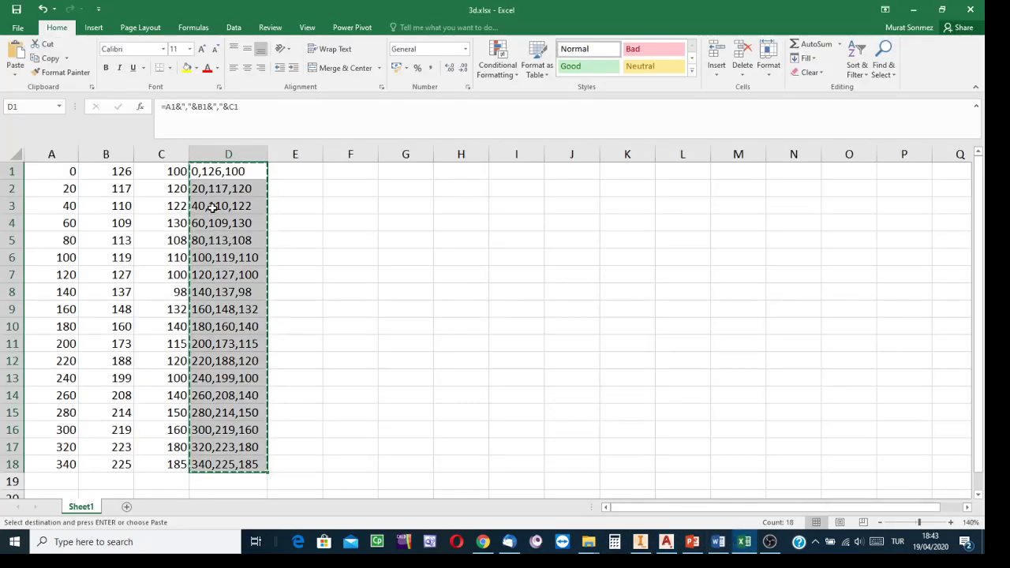
{"action": "left_click", "coordinate": [665, 542]}
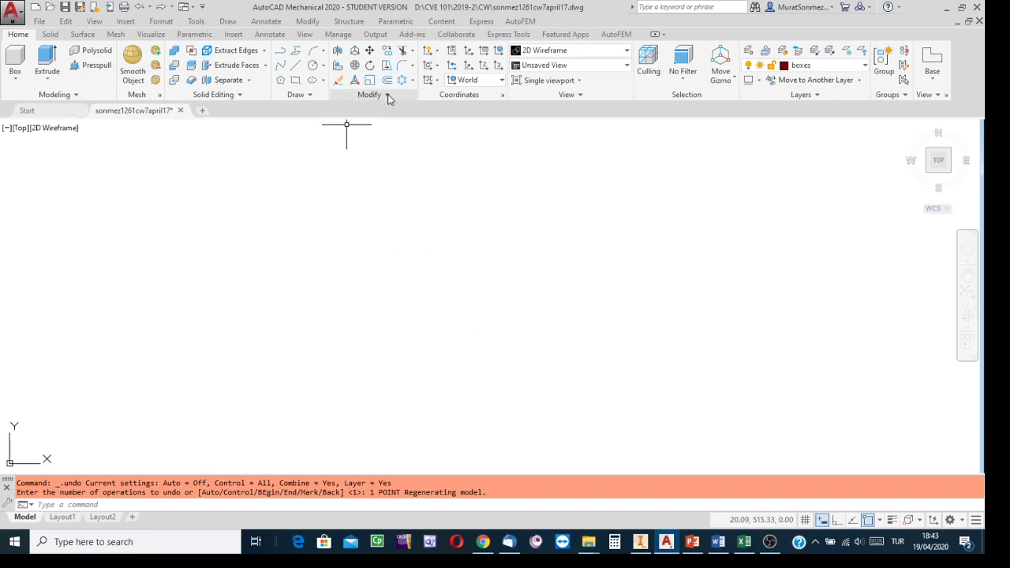
{"action": "left_click", "coordinate": [310, 96]}
{"action": "left_click", "coordinate": [392, 135]}
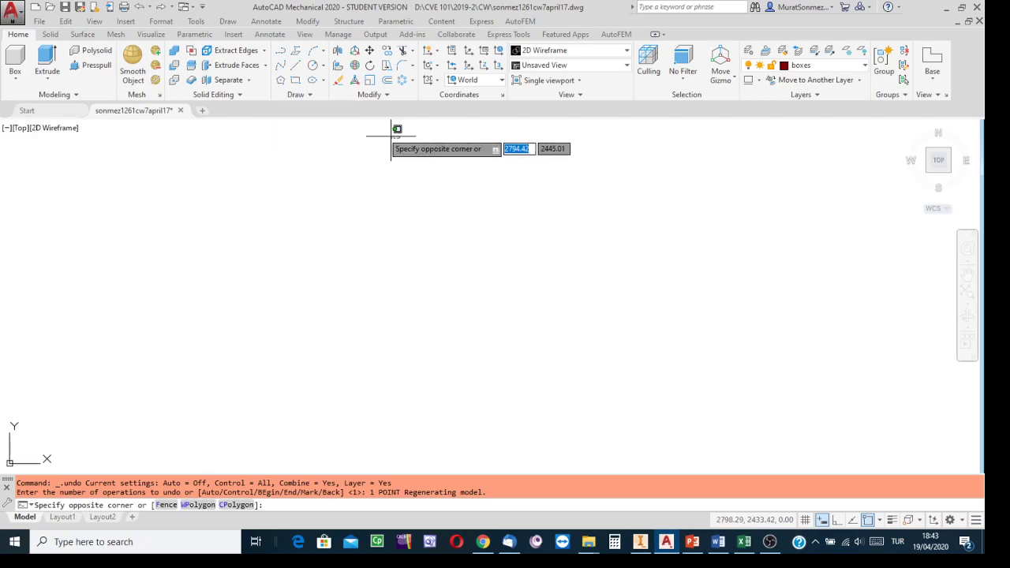
{"action": "key", "text": "Escape"}
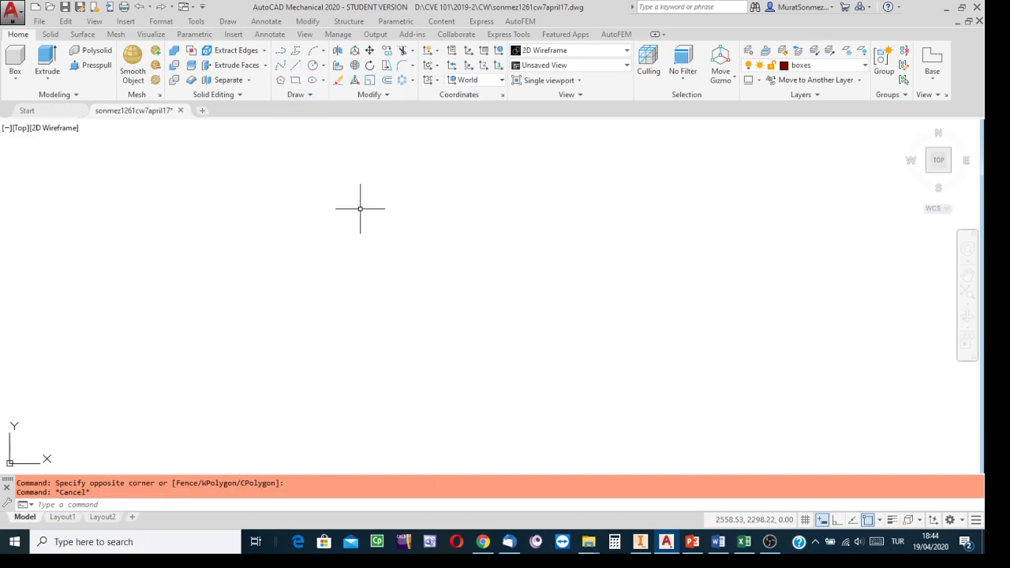
{"action": "key", "text": "Escape"}
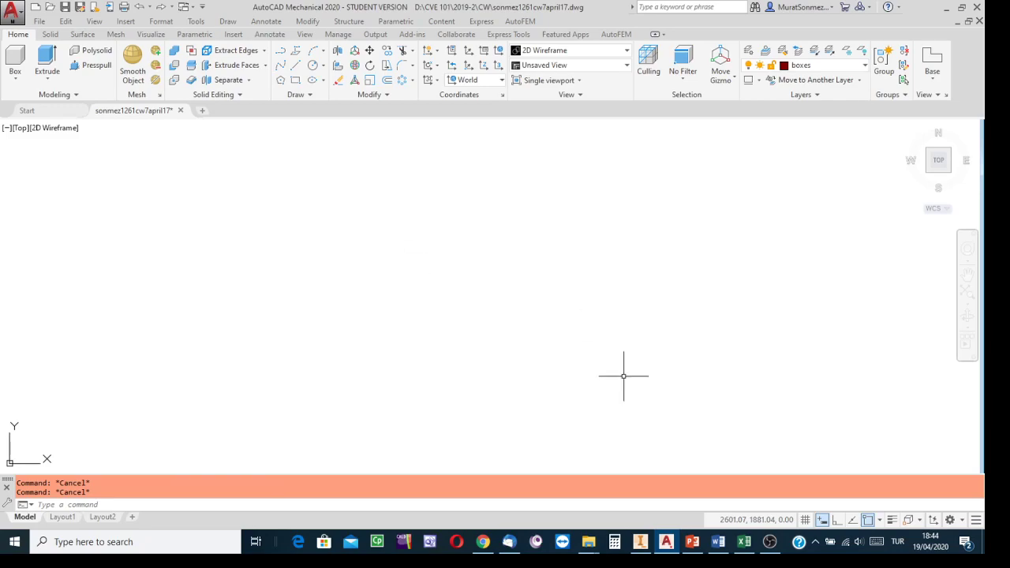
In 3d.xlsx, clear the copy marquee around D1:D18 and click an empty cell.
{"action": "left_click", "coordinate": [744, 541]}
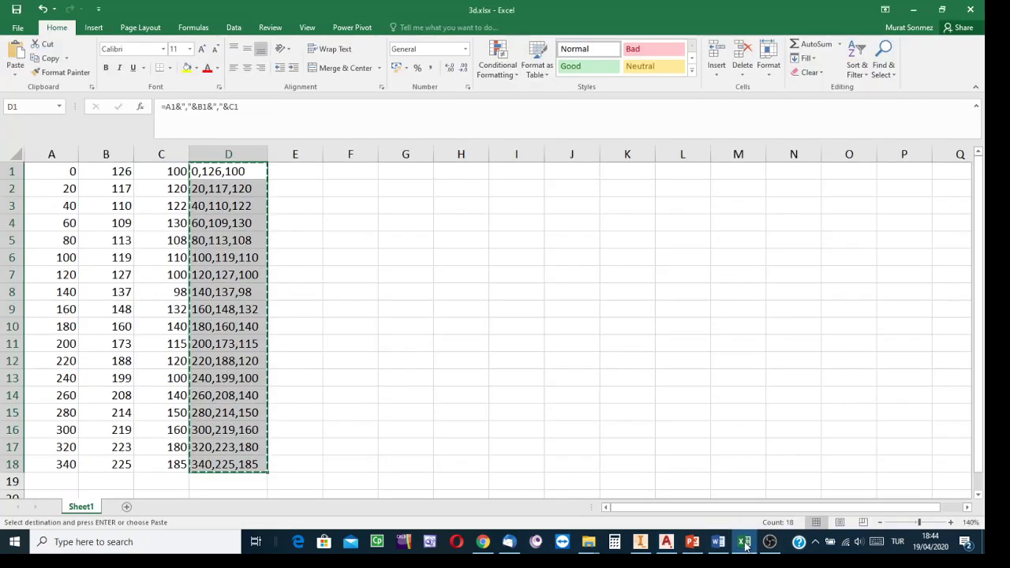
{"action": "key", "text": "Escape"}
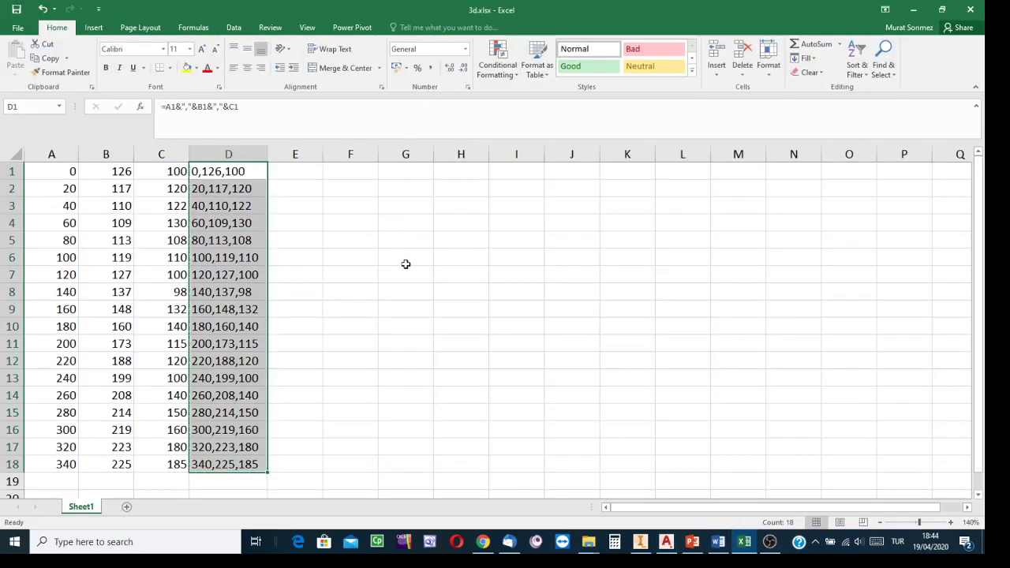
{"action": "left_click", "coordinate": [428, 319]}
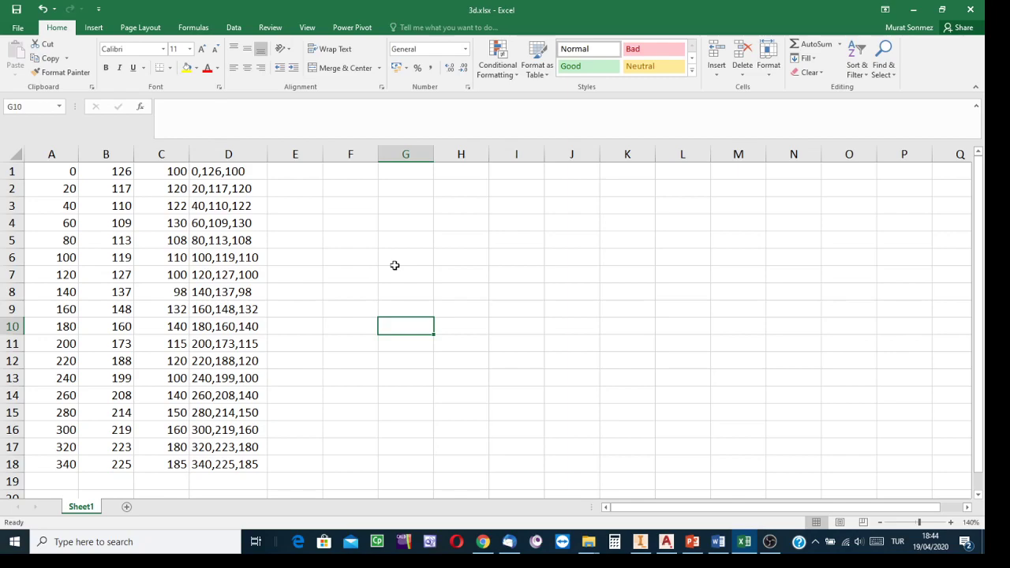
Select A1:B18 and insert a Scatter with Smooth Lines and Markers chart.
{"action": "left_click", "coordinate": [50, 168]}
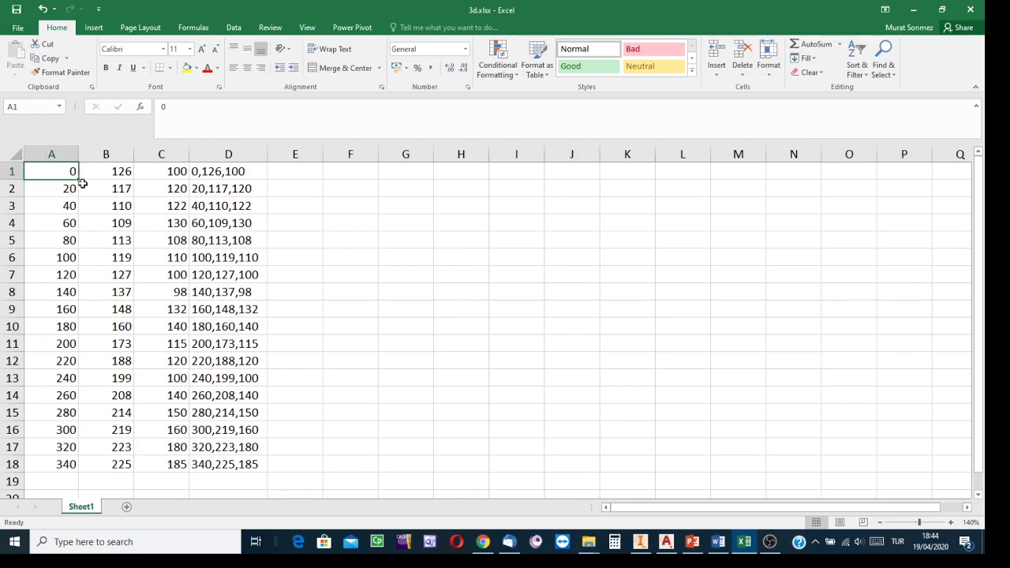
{"action": "left_click_drag", "start_coordinate": [82, 184], "coordinate": [115, 470]}
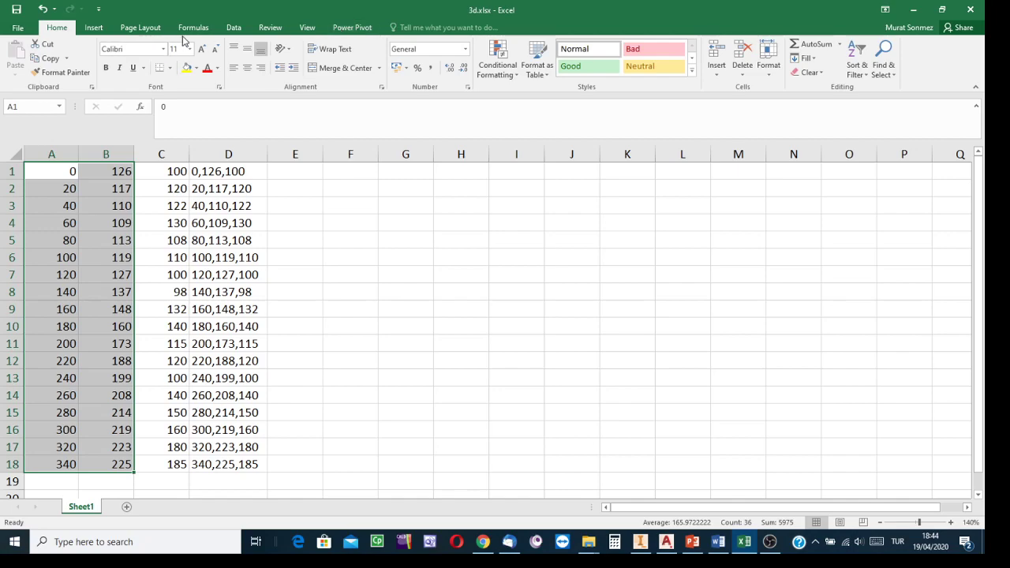
{"action": "left_click", "coordinate": [305, 27]}
{"action": "left_click", "coordinate": [224, 28]}
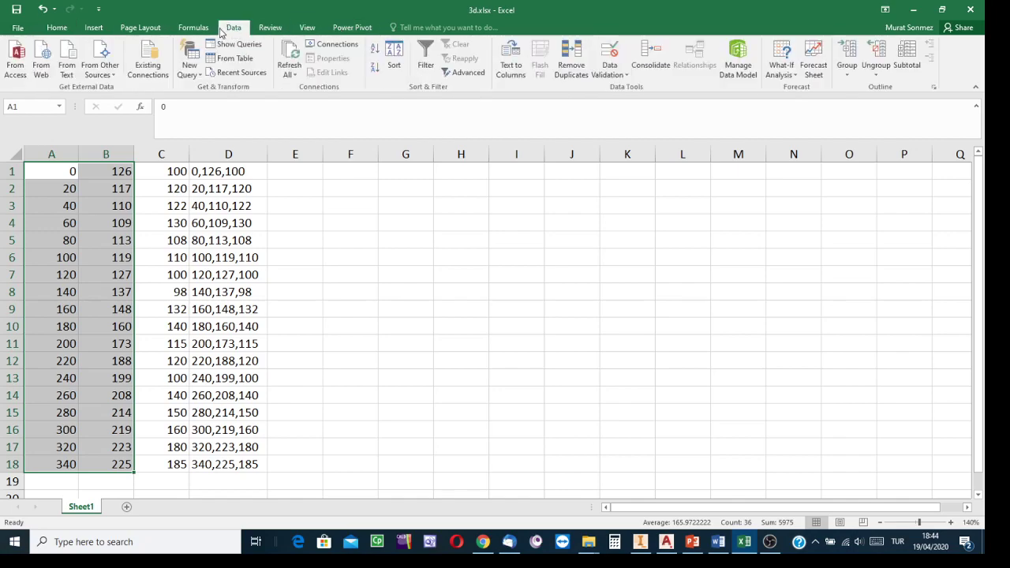
{"action": "left_click", "coordinate": [93, 28]}
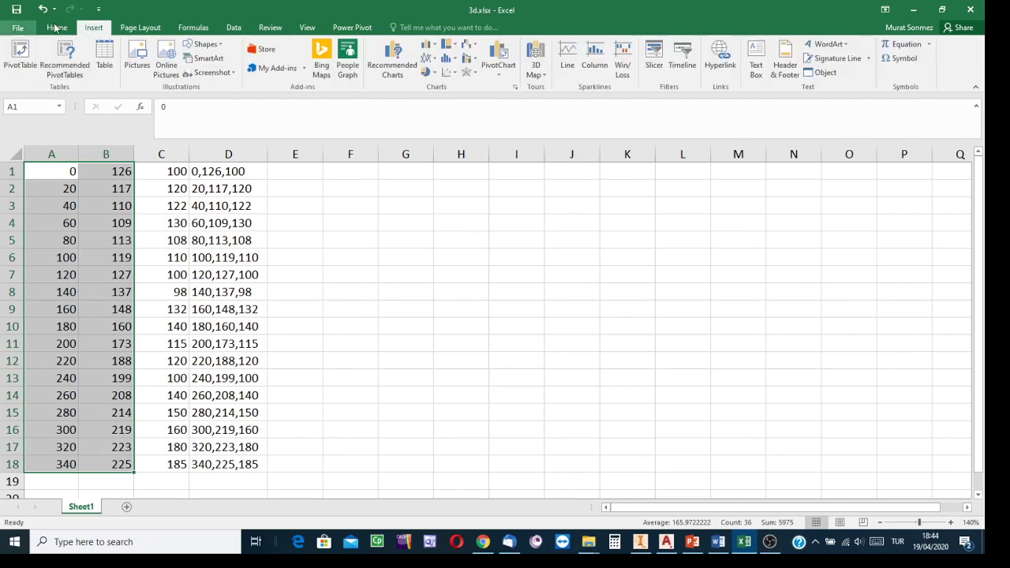
{"action": "left_click", "coordinate": [454, 75]}
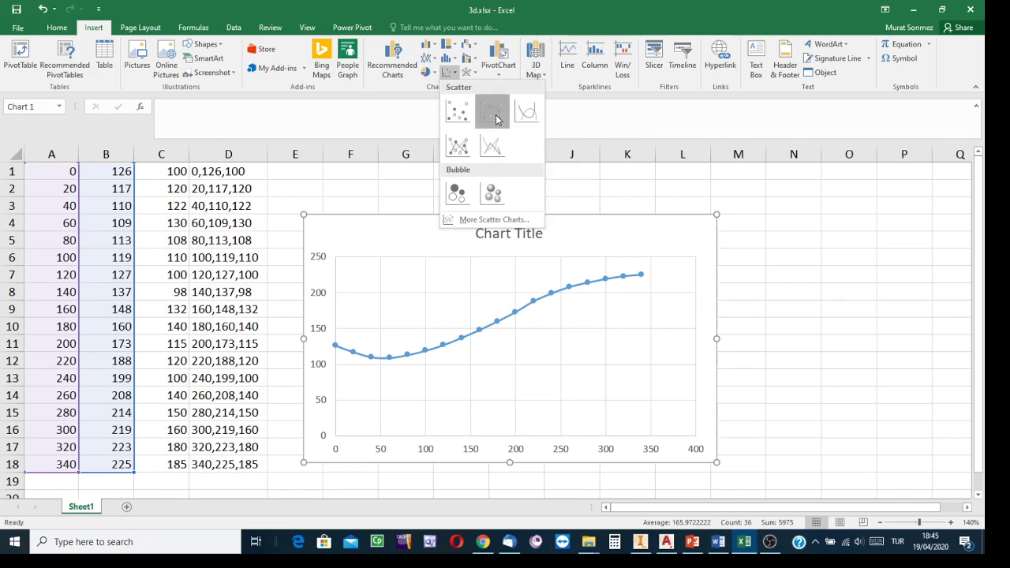
{"action": "left_click", "coordinate": [495, 119]}
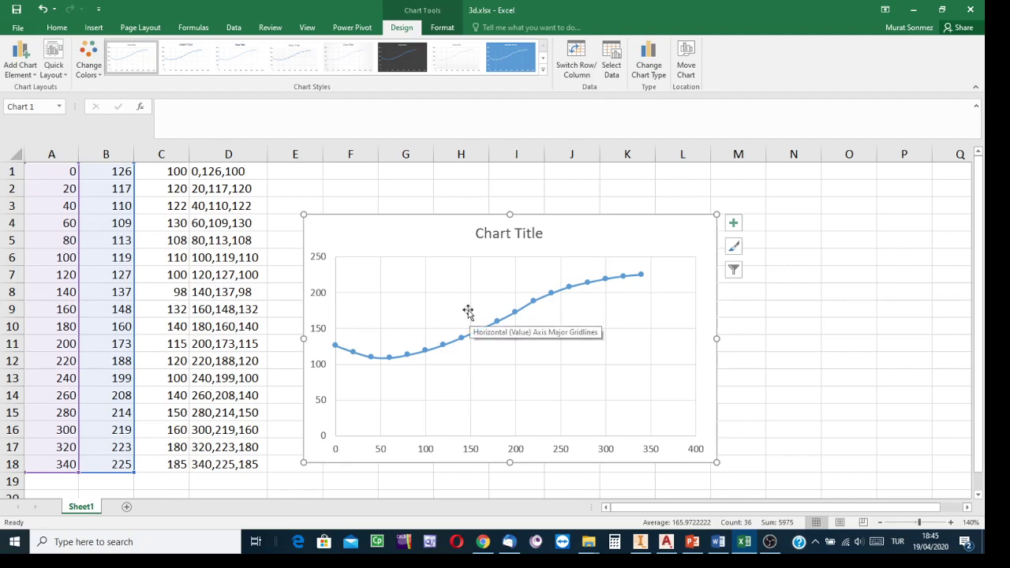
{"action": "key", "text": "Escape"}
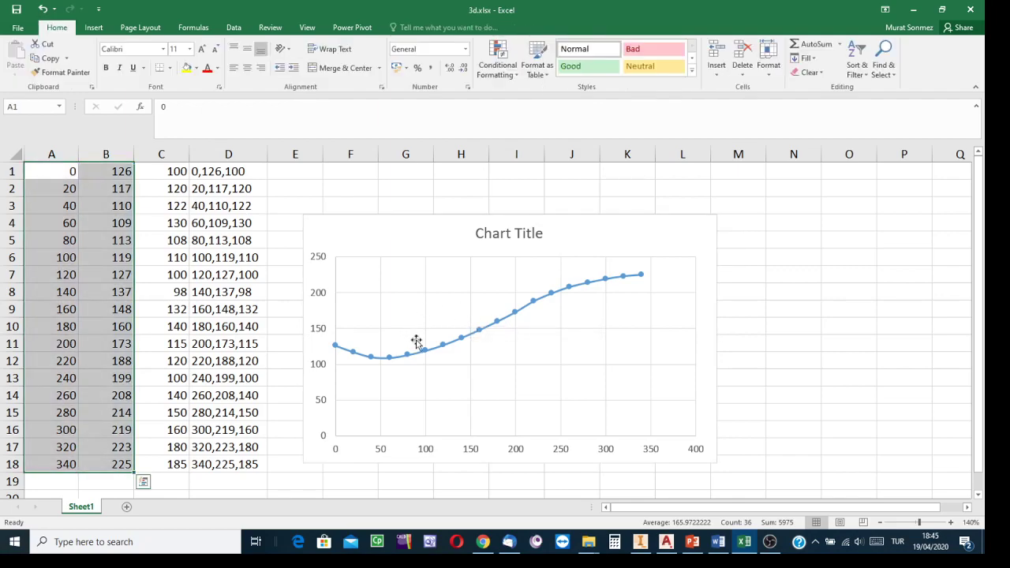
Undo the scatter chart and select the X, Y and Z values in A1:C18.
{"action": "left_click", "coordinate": [43, 10]}
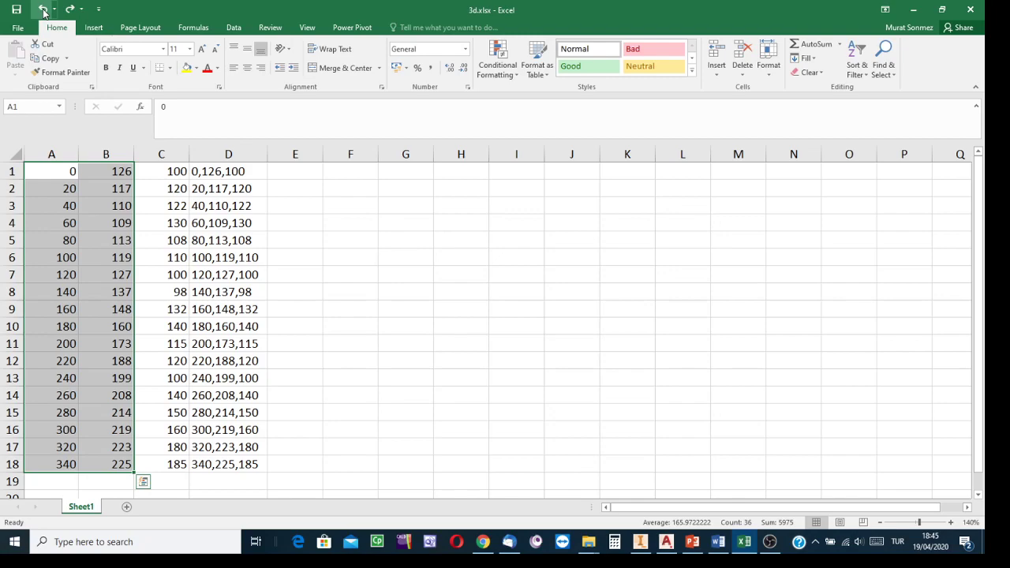
{"action": "left_click", "coordinate": [392, 227]}
{"action": "left_click_drag", "start_coordinate": [57, 169], "coordinate": [176, 462]}
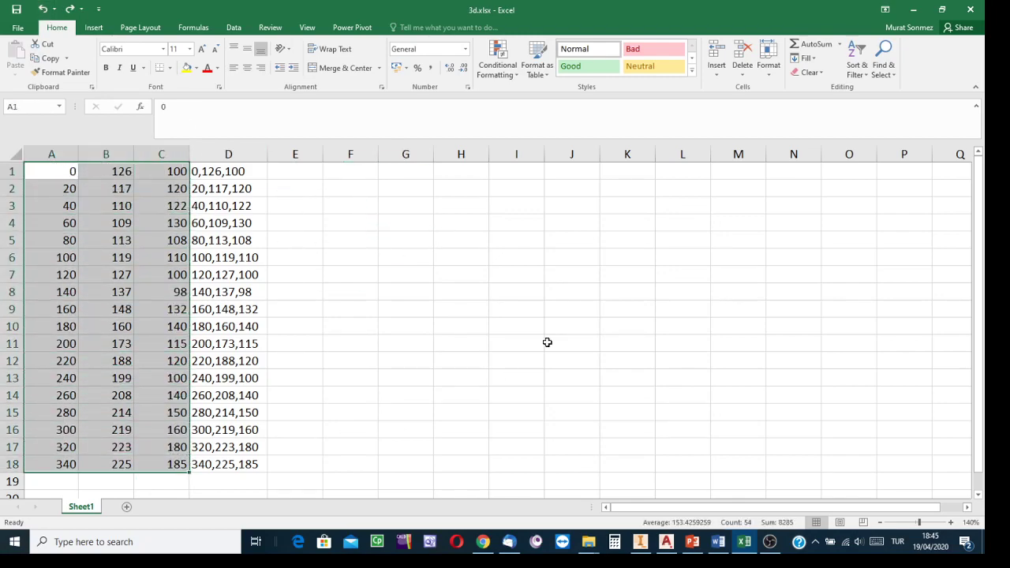
Open More Scatter Charts in the Insert Chart dialog and pick the smooth-line variant.
{"action": "left_click", "coordinate": [92, 30]}
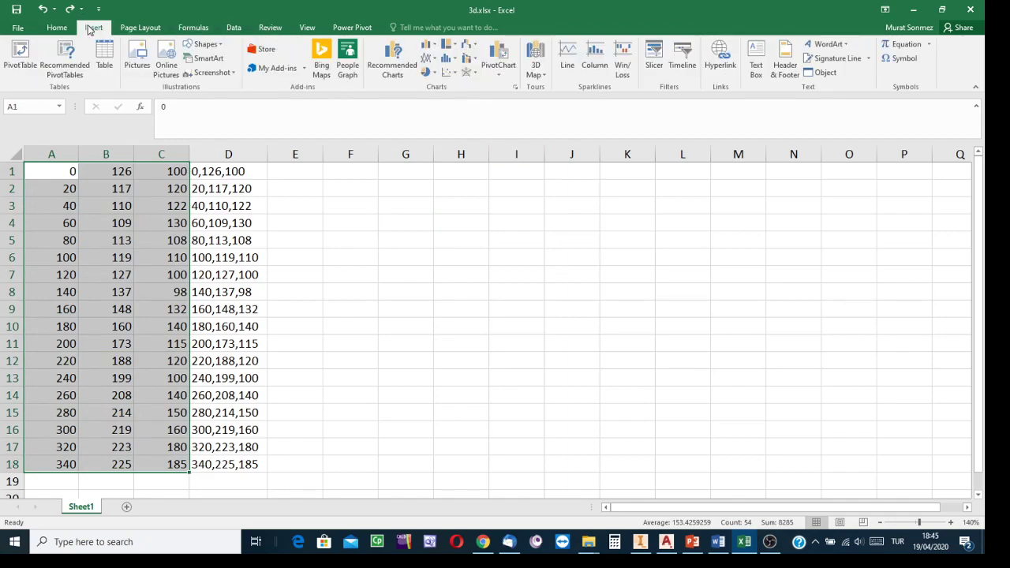
{"action": "left_click", "coordinate": [456, 73]}
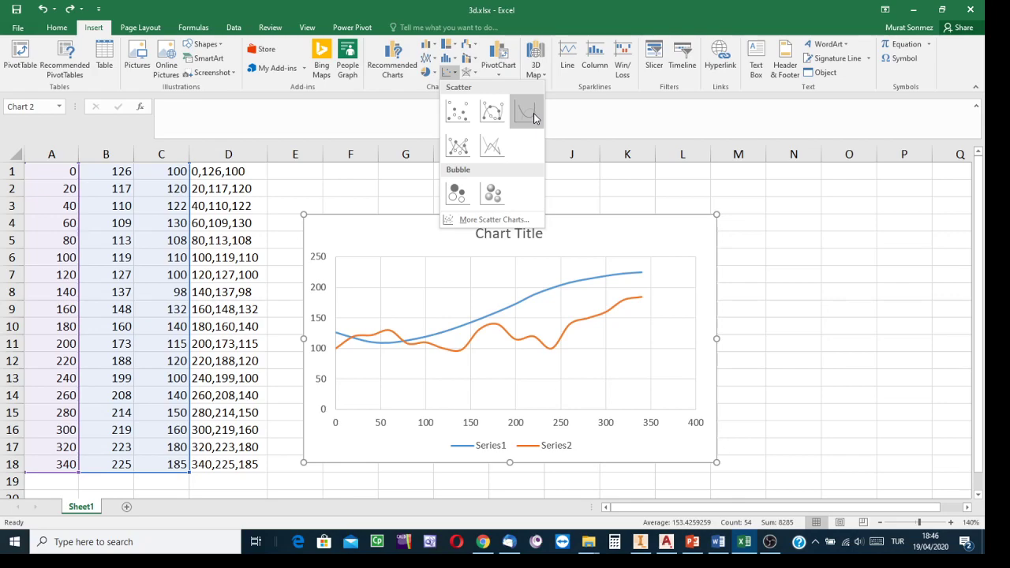
{"action": "left_click", "coordinate": [477, 219]}
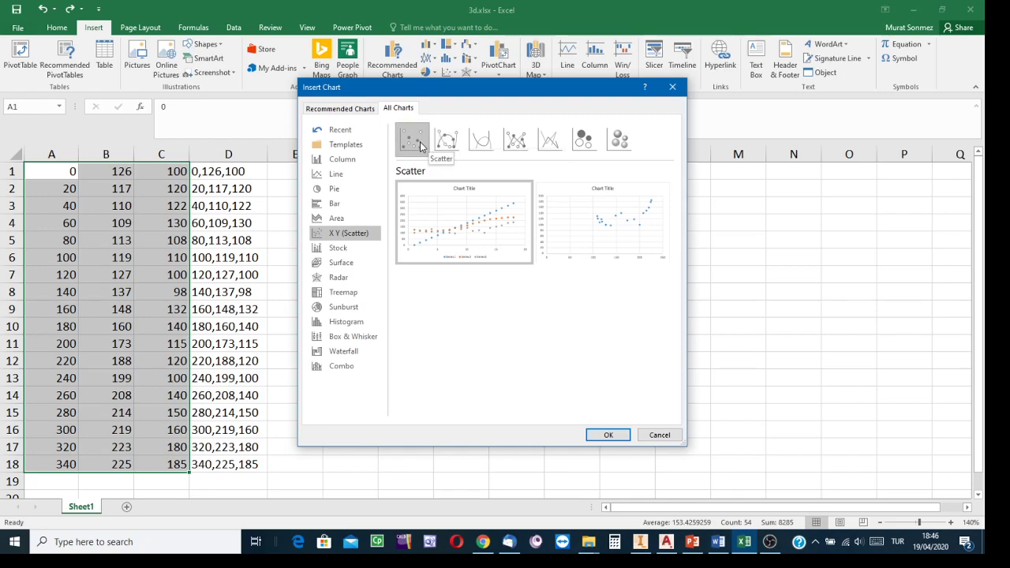
{"action": "left_click", "coordinate": [484, 146]}
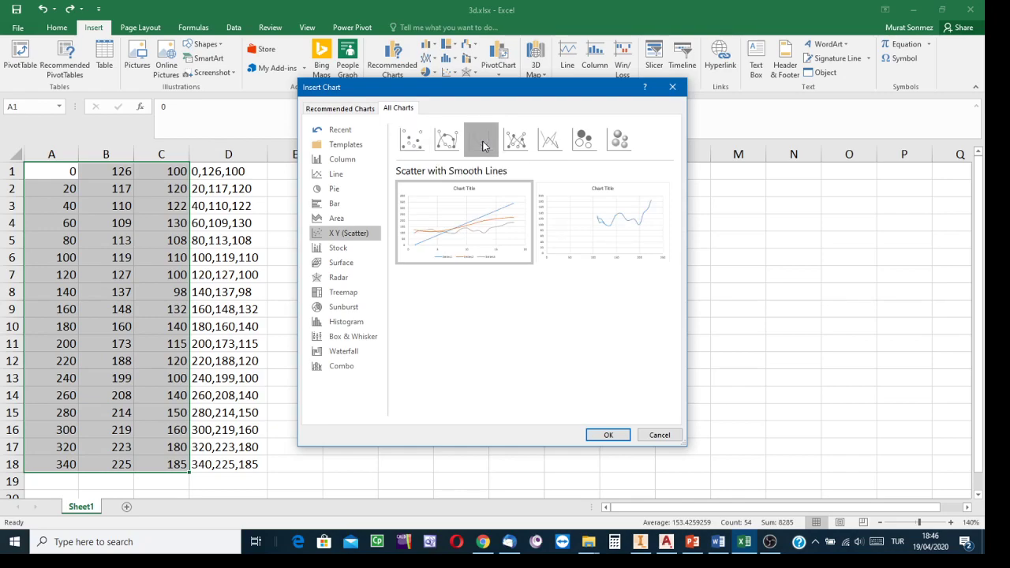
Insert the smooth-line scatter chart from columns A–C, inspect its series, then undo it.
{"action": "left_click", "coordinate": [607, 435]}
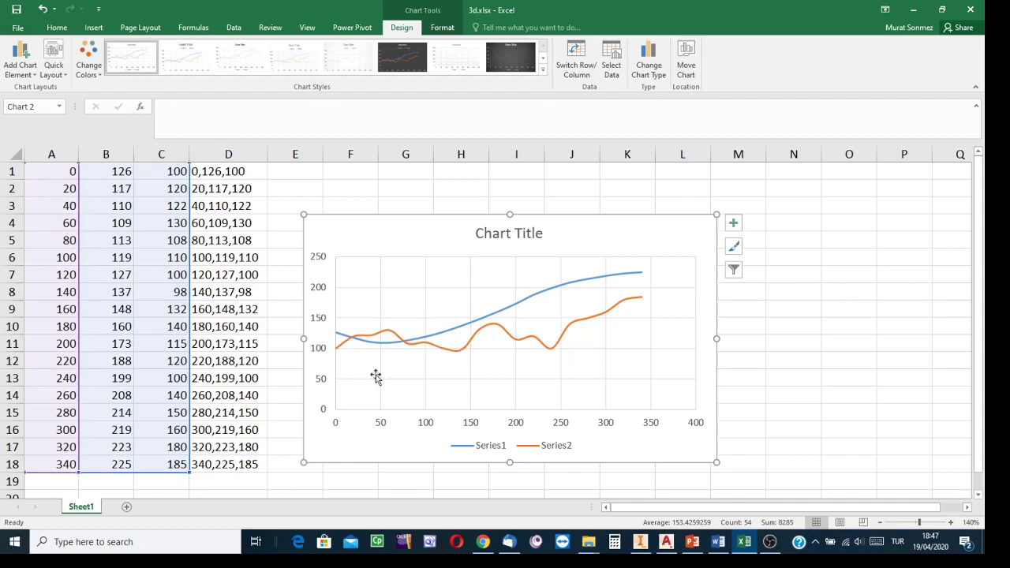
{"action": "mouse_move", "coordinate": [465, 331]}
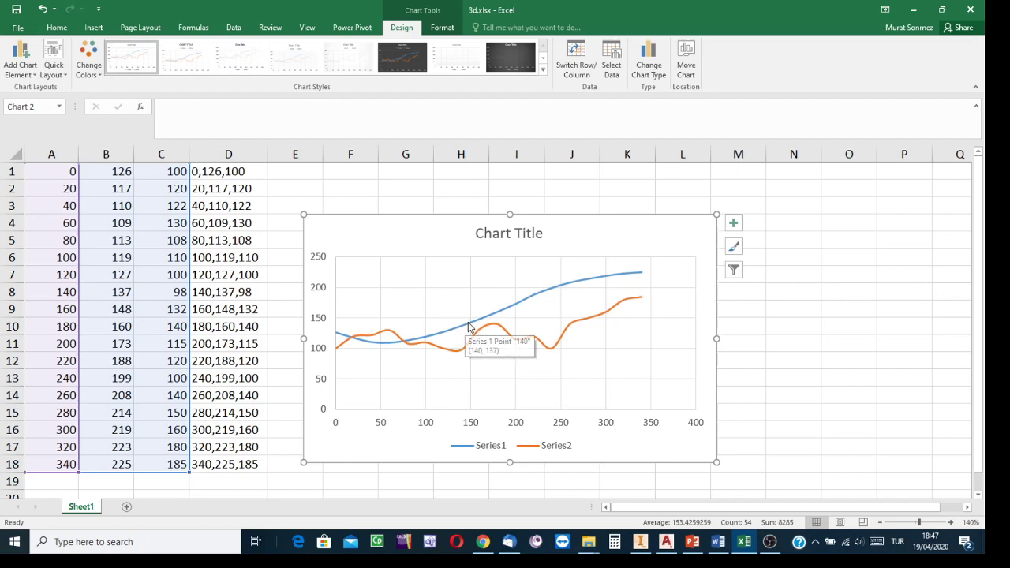
{"action": "mouse_move", "coordinate": [465, 353]}
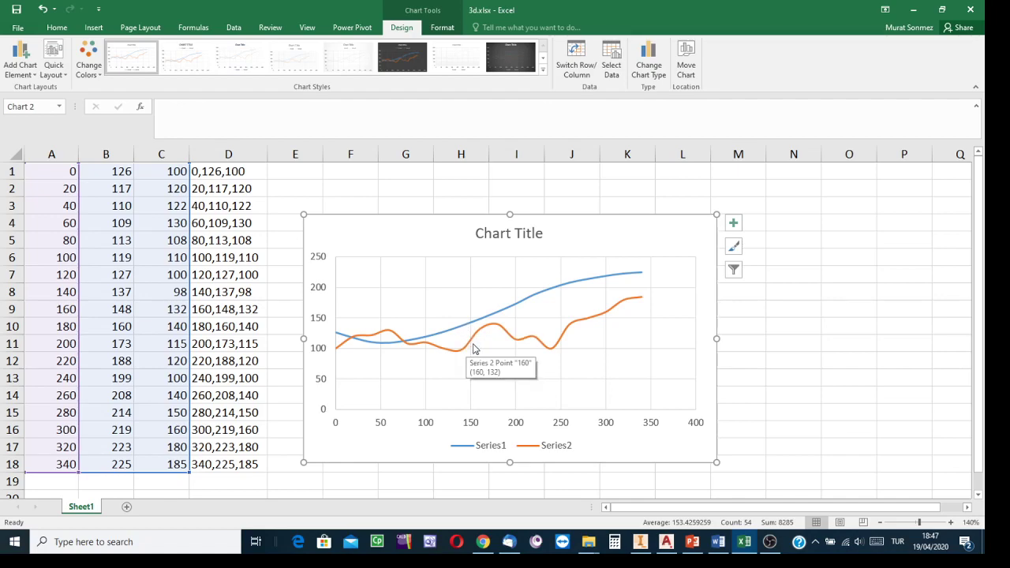
{"action": "left_click", "coordinate": [43, 9]}
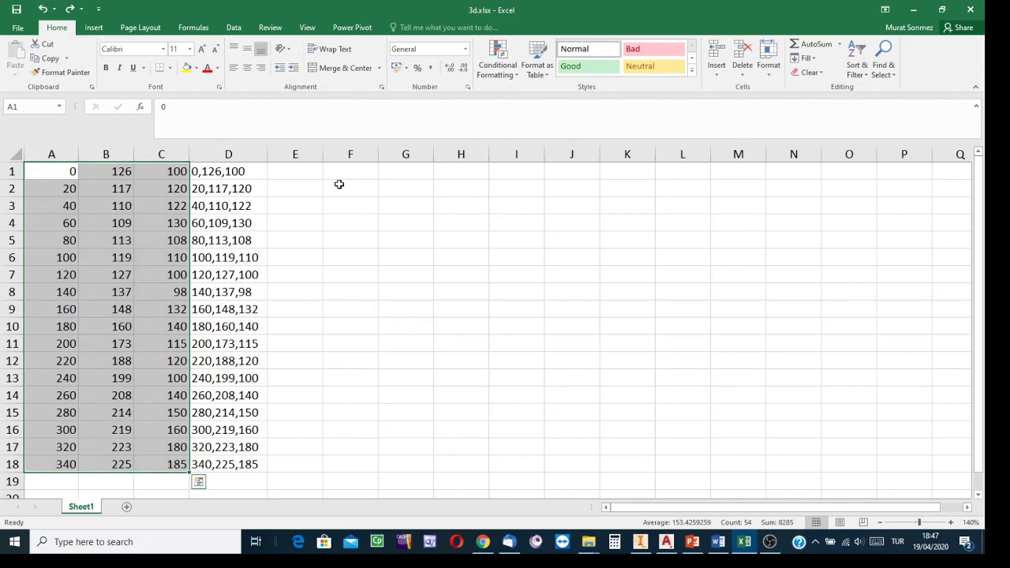
{"action": "left_click", "coordinate": [492, 354]}
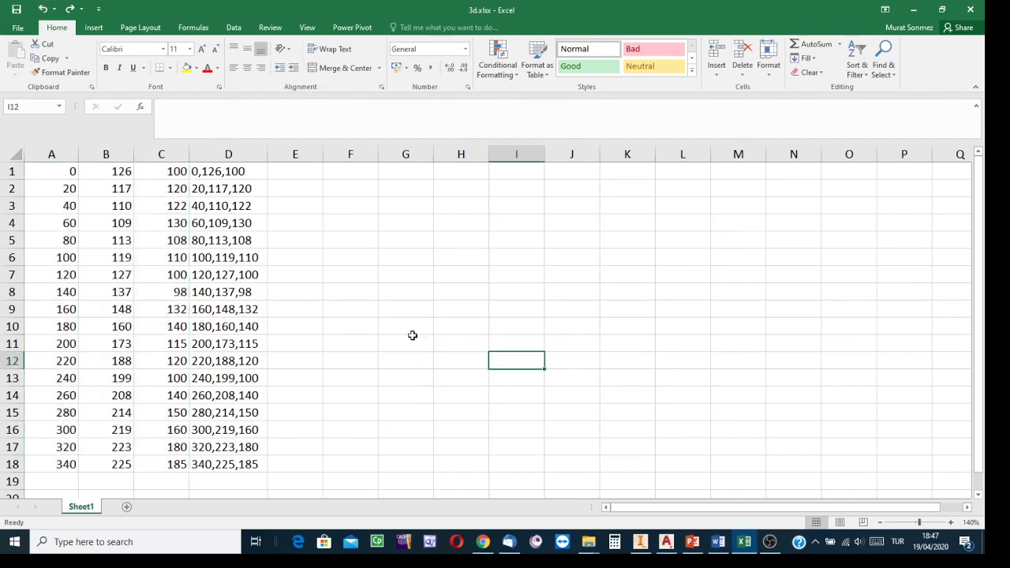
Copy the D1:D18 coordinate strings again and bring AutoCAD back to the front.
{"action": "left_click_drag", "start_coordinate": [199, 171], "coordinate": [247, 461]}
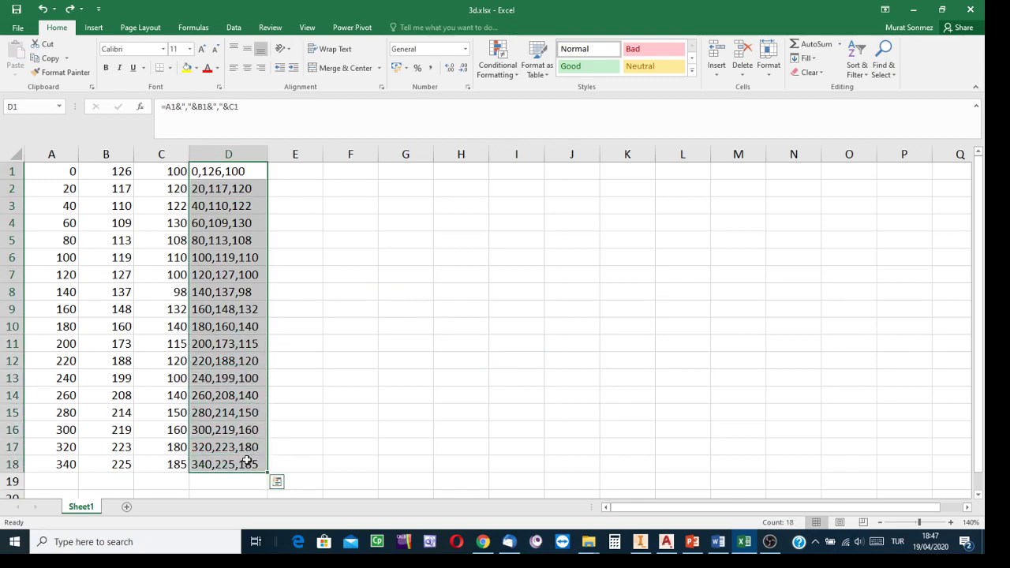
{"action": "right_click", "coordinate": [232, 418]}
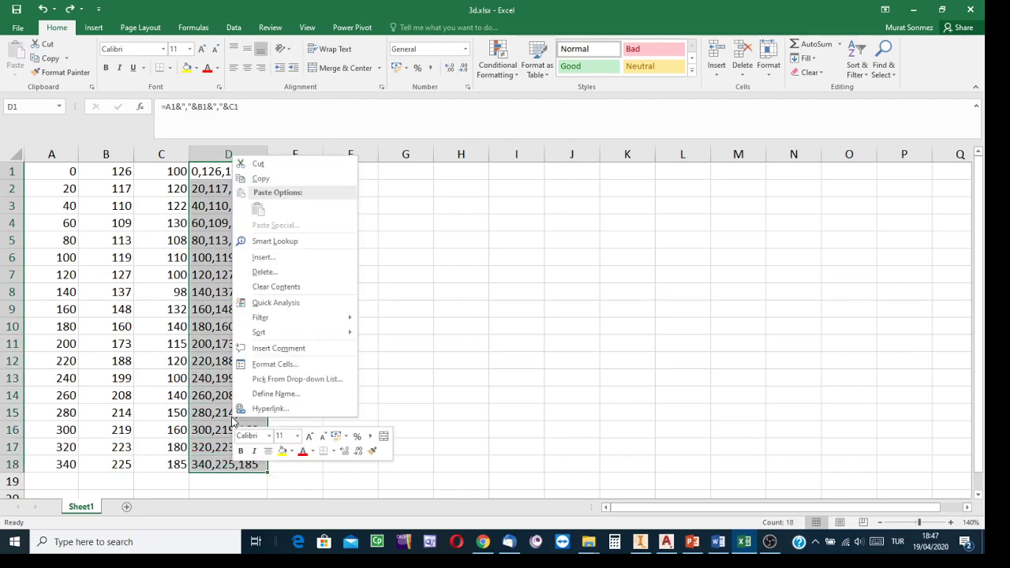
{"action": "left_click", "coordinate": [260, 181]}
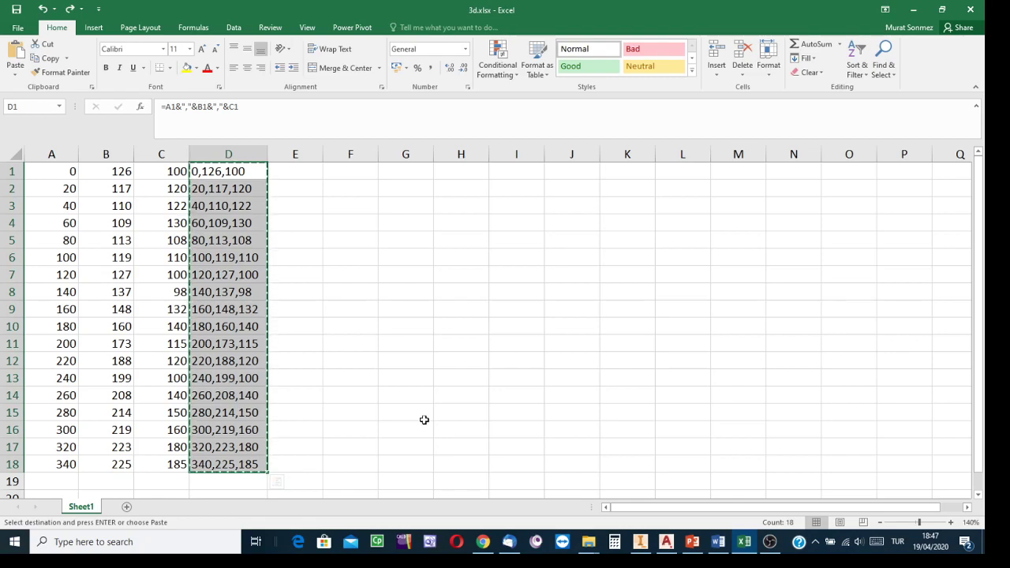
{"action": "left_click", "coordinate": [666, 541]}
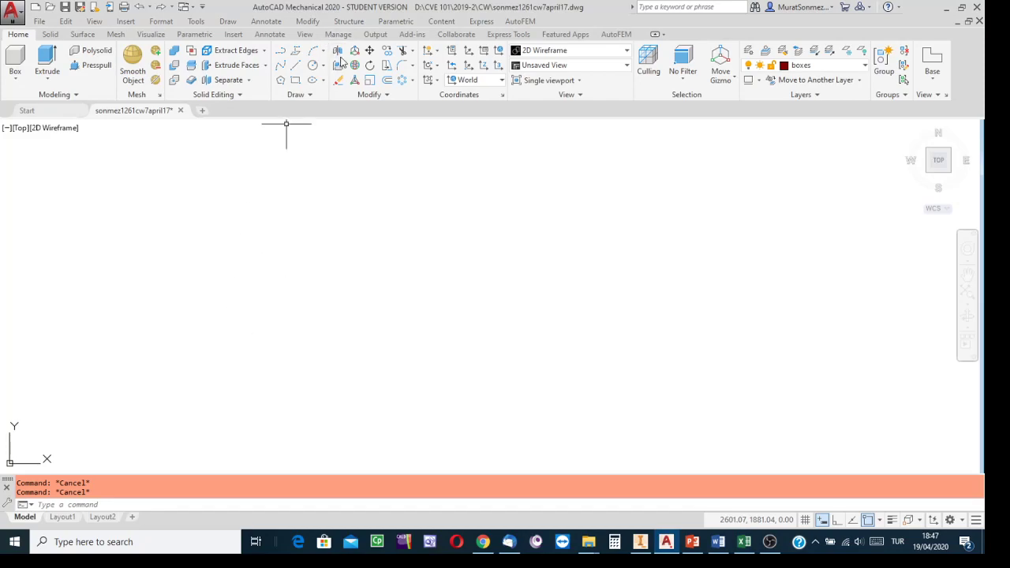
Switch the current layer from boxes to construction using the Layers list.
{"action": "left_click", "coordinate": [865, 66]}
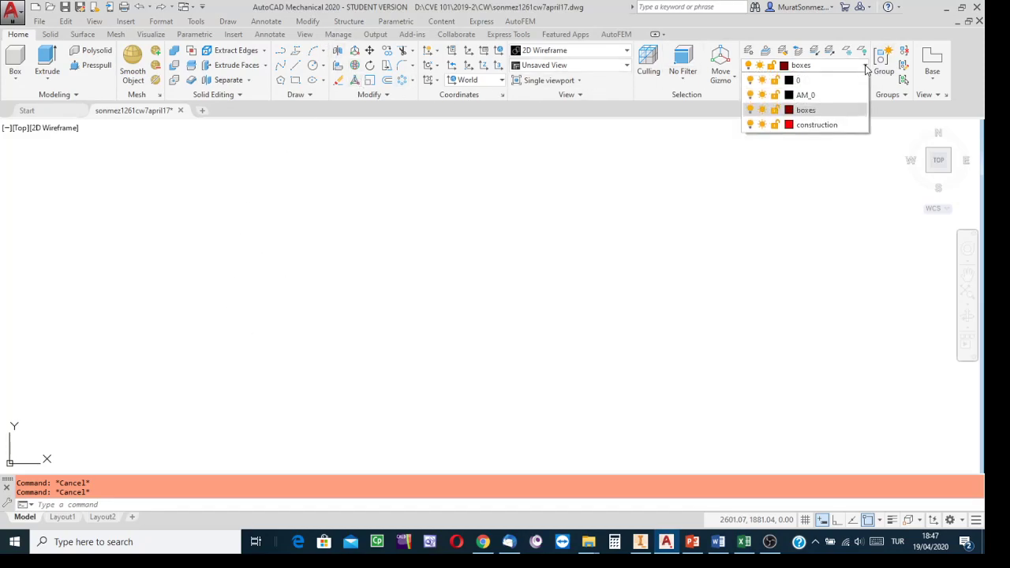
{"action": "left_click", "coordinate": [816, 127]}
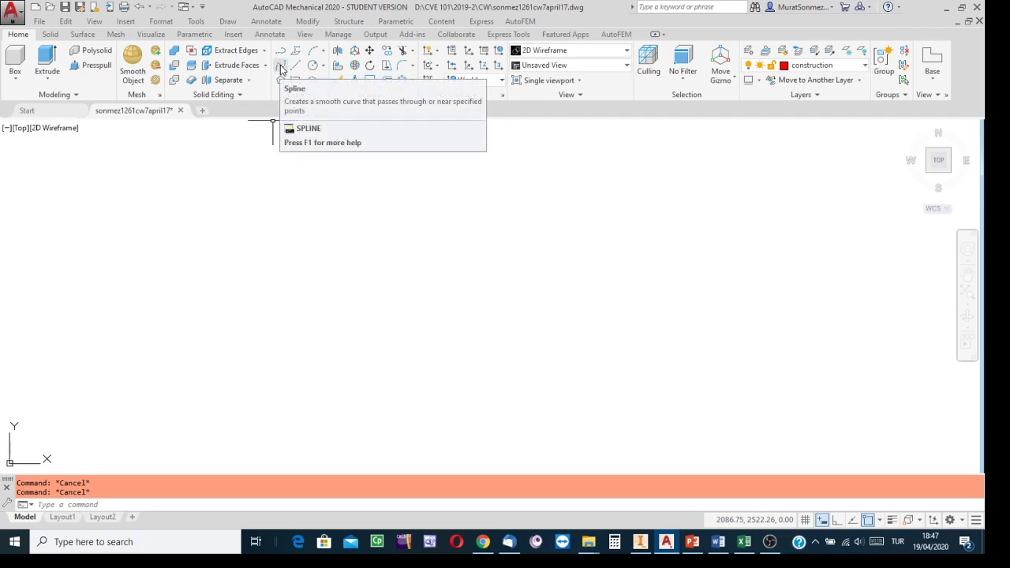
Draw a spline through the 18 pasted XYZ coordinates, ending at 340,225,185.
{"action": "left_click", "coordinate": [281, 67]}
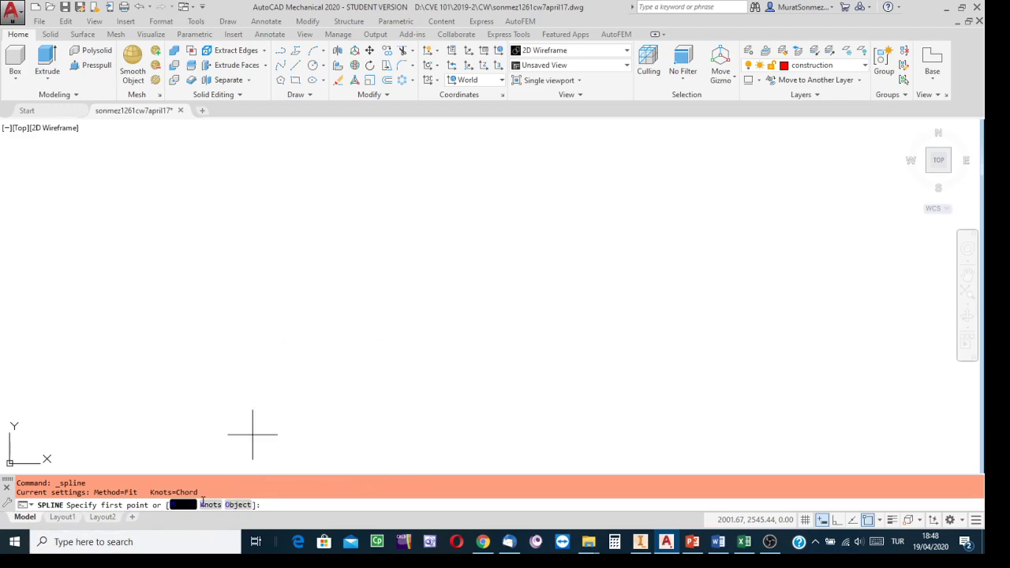
{"action": "right_click", "coordinate": [269, 505]}
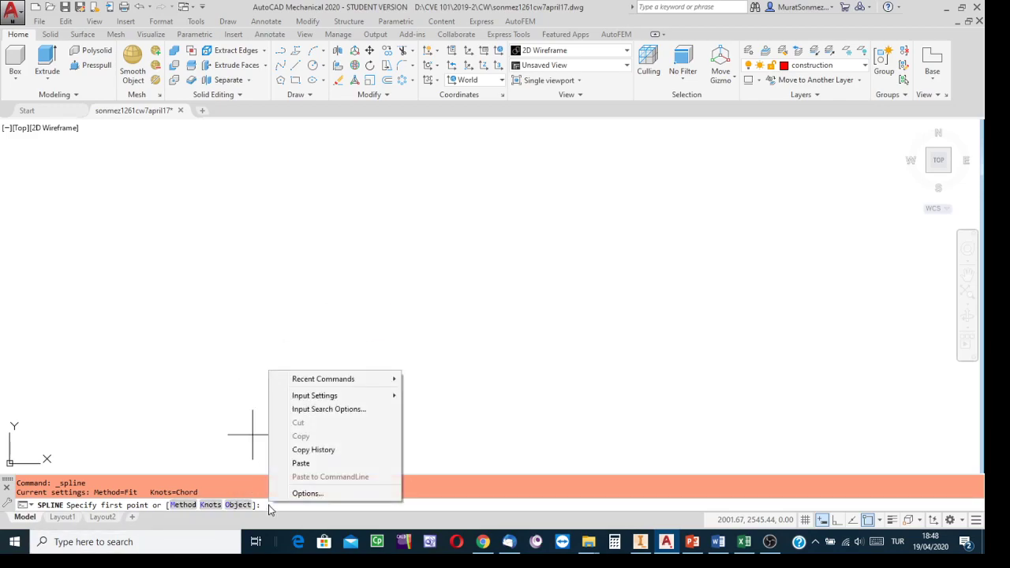
{"action": "left_click", "coordinate": [301, 464]}
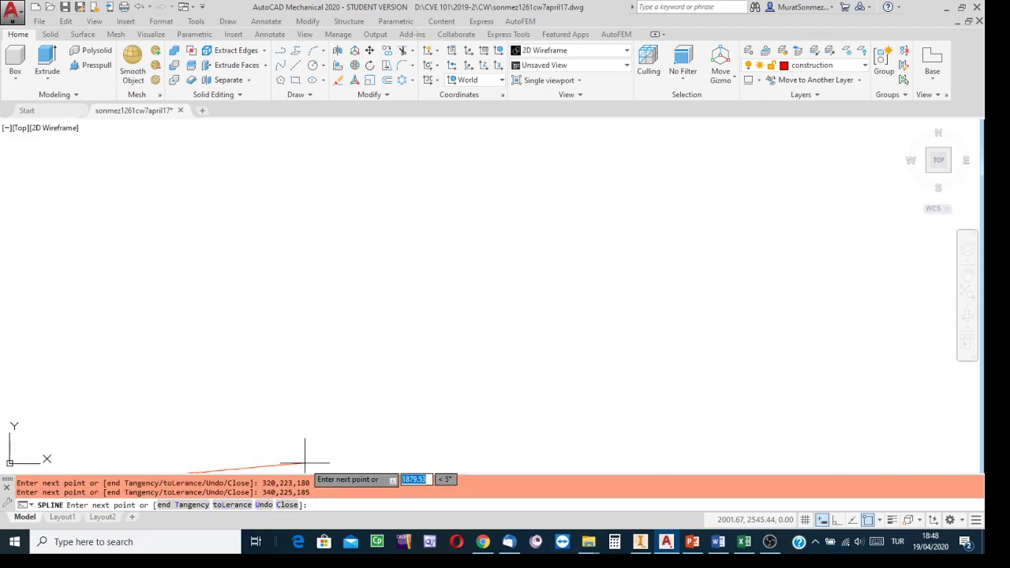
{"action": "key", "text": "Return"}
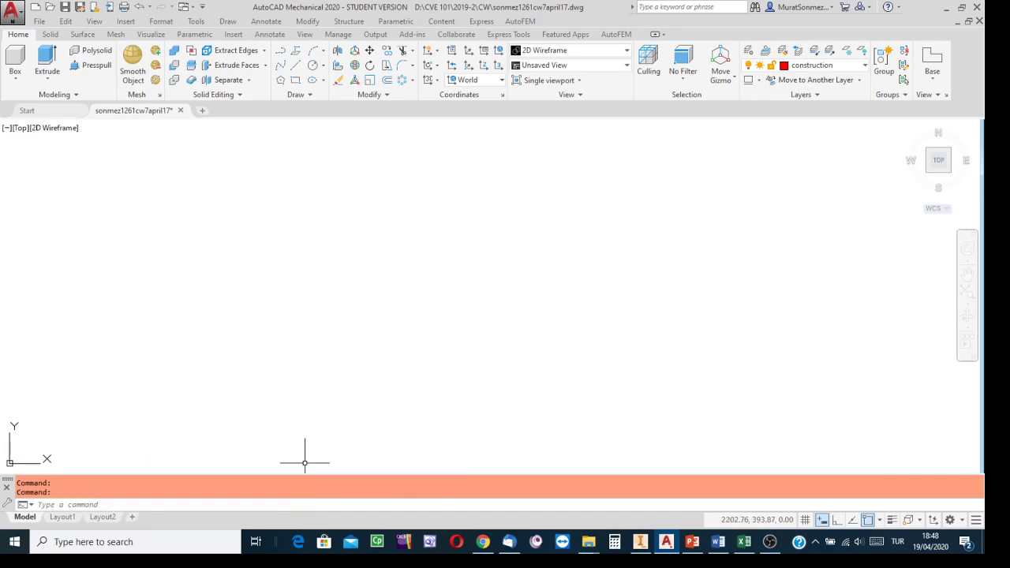
Zoom to extents, centre the spline in the view, and orbit to see it in 3D.
{"action": "left_click", "coordinate": [967, 291]}
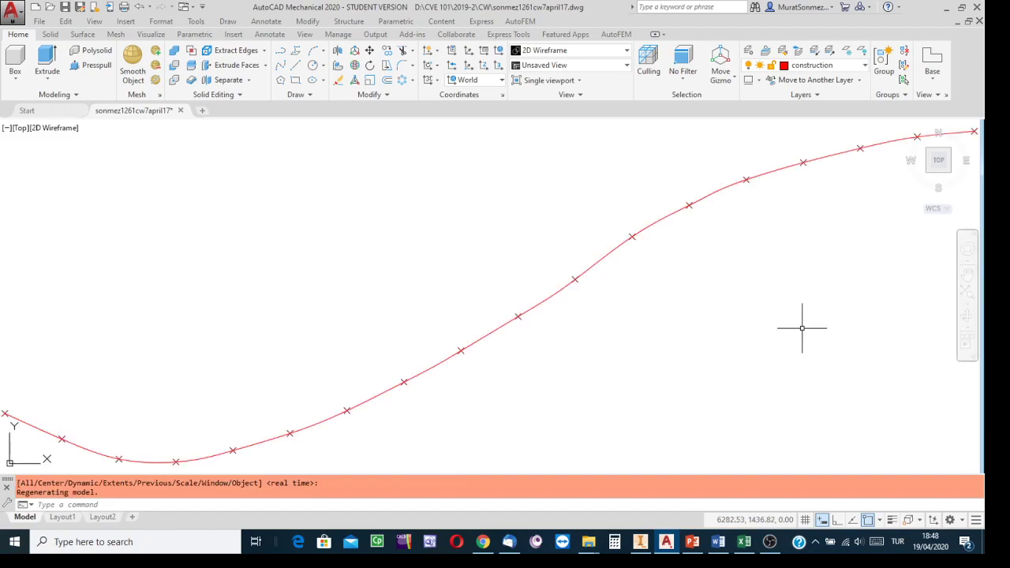
{"action": "scroll", "coordinate": [743, 342], "scroll_direction": "up", "scroll_amount": 2}
{"action": "scroll", "coordinate": [742, 342], "scroll_direction": "down", "scroll_amount": 2}
{"action": "scroll", "coordinate": [743, 342], "scroll_direction": "down", "scroll_amount": 4}
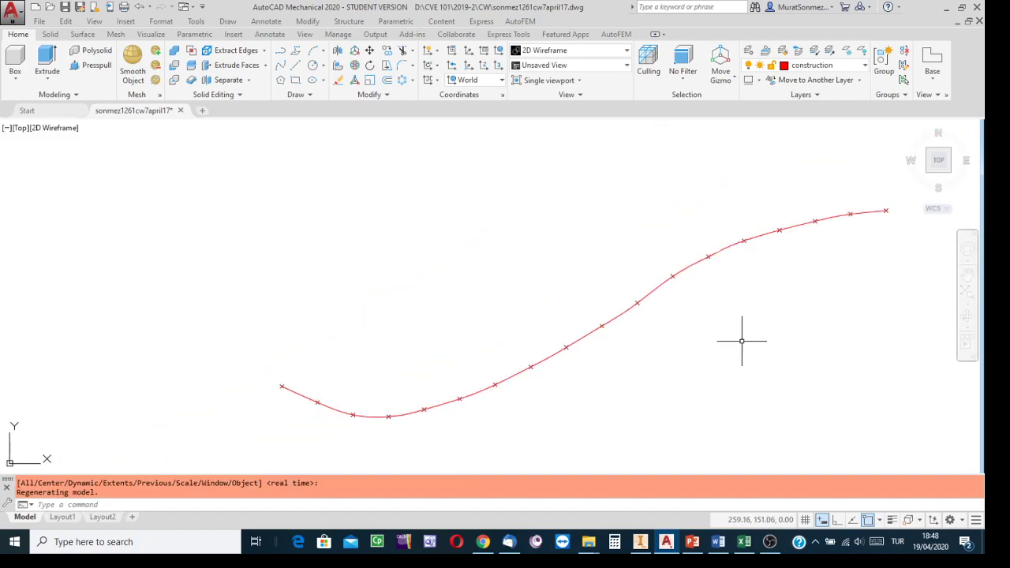
{"action": "mouse_move", "coordinate": [742, 340]}
{"action": "middle_mouse_down"}
{"action": "mouse_move", "coordinate": [703, 345]}
{"action": "mouse_move", "coordinate": [588, 316]}
{"action": "middle_mouse_up"}
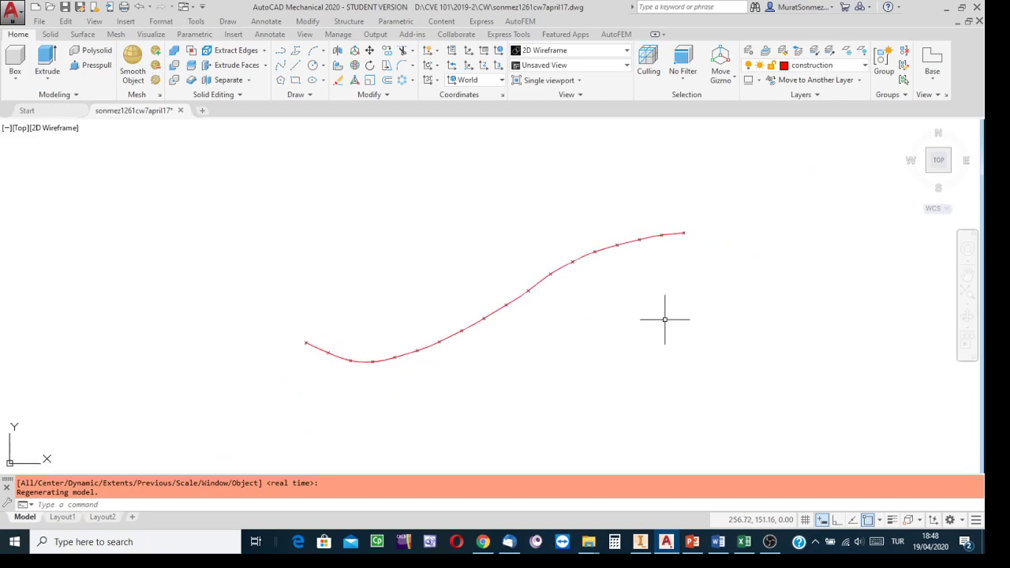
{"action": "left_click", "coordinate": [967, 314]}
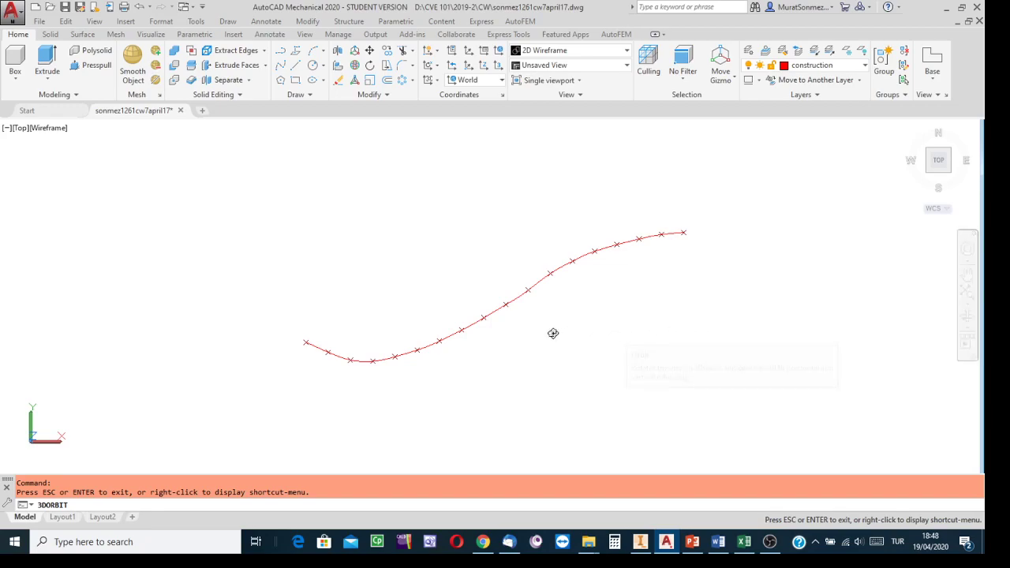
{"action": "mouse_move", "coordinate": [553, 334]}
{"action": "left_mouse_down"}
{"action": "mouse_move", "coordinate": [525, 332]}
{"action": "mouse_move", "coordinate": [545, 313]}
{"action": "mouse_move", "coordinate": [559, 247]}
{"action": "mouse_move", "coordinate": [541, 218]}
{"action": "mouse_move", "coordinate": [513, 224]}
{"action": "mouse_move", "coordinate": [507, 273]}
{"action": "mouse_move", "coordinate": [525, 213]}
{"action": "mouse_move", "coordinate": [546, 246]}
{"action": "mouse_move", "coordinate": [595, 269]}
{"action": "left_mouse_up"}
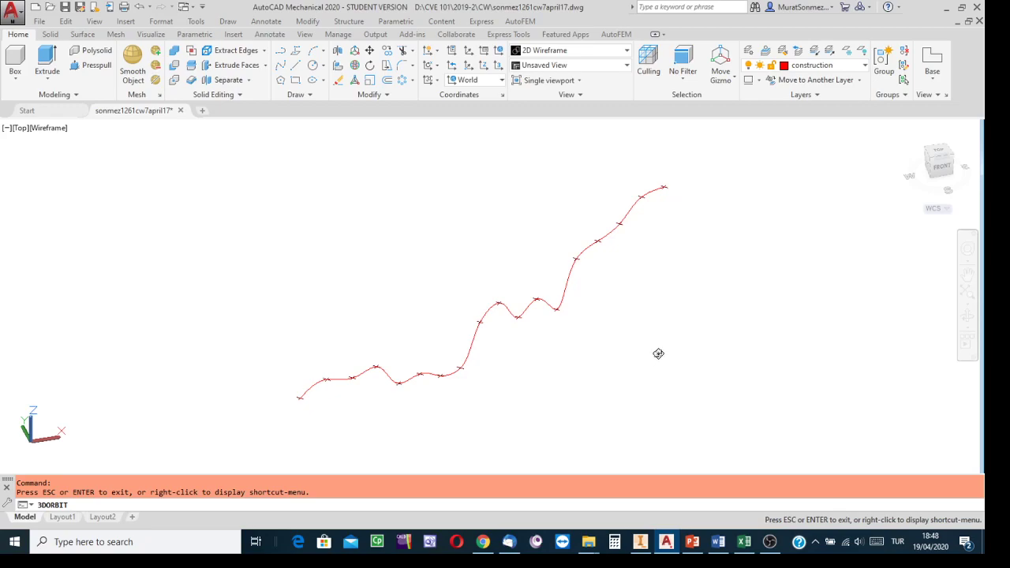
Exit orbit, keeping the tilted view that shows the spline's up-and-down wiggles.
{"action": "key", "text": "Escape"}
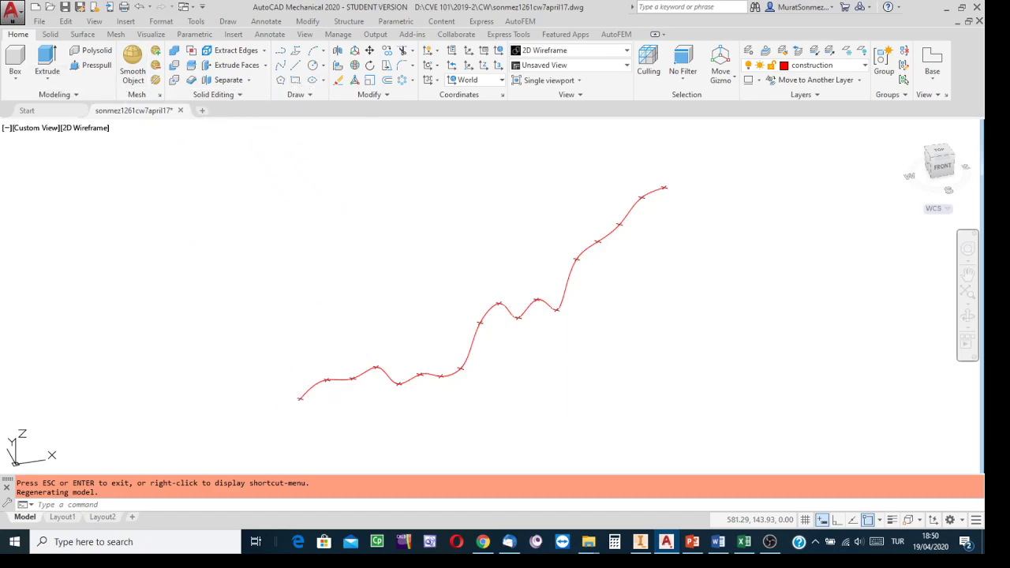
Draw an 8 by 10 rectangle cornered on the spline's start point, then select it.
{"action": "left_click", "coordinate": [296, 83]}
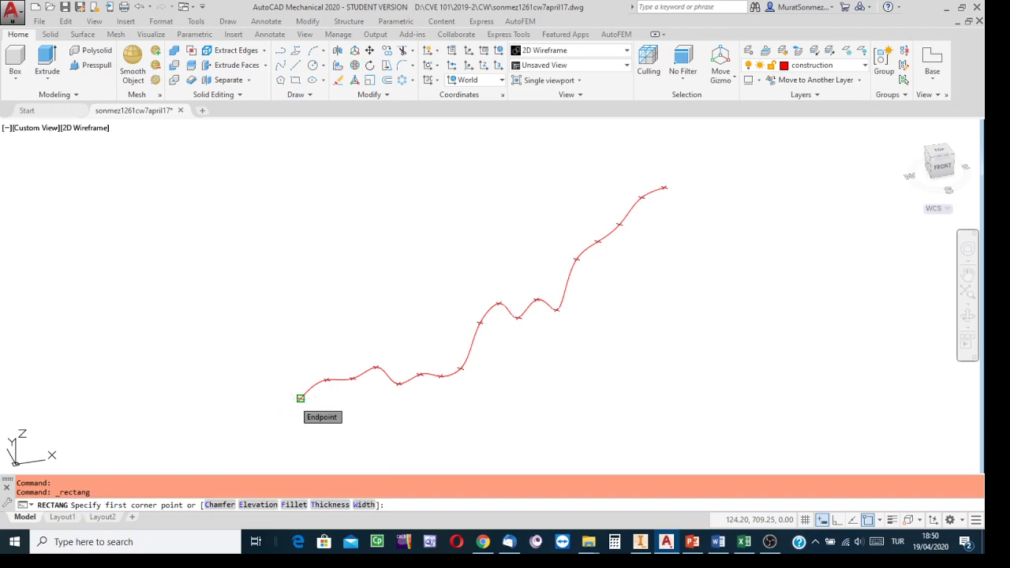
{"action": "left_click", "coordinate": [300, 398]}
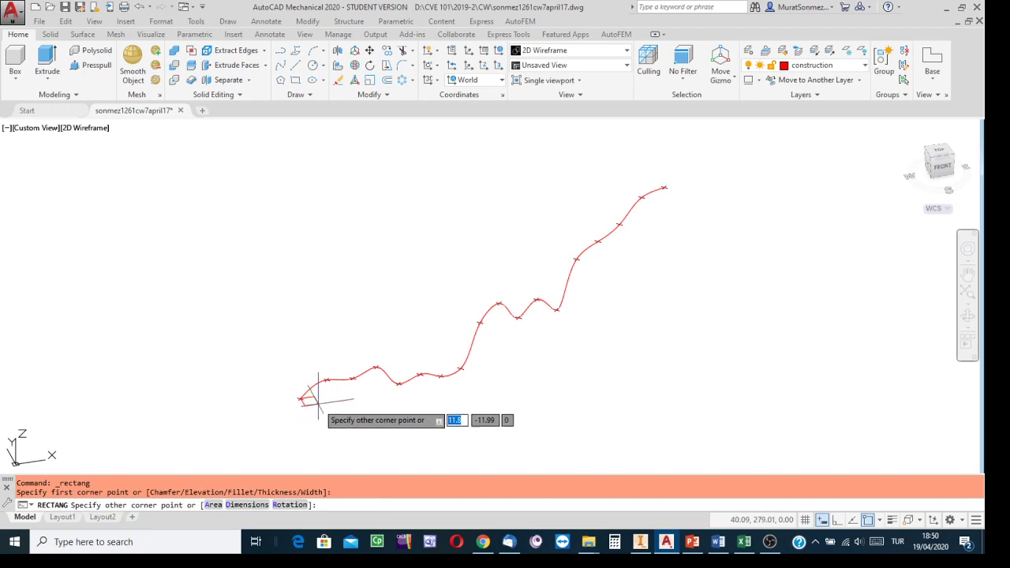
{"action": "scroll", "coordinate": [314, 400], "scroll_direction": "down", "scroll_amount": 4}
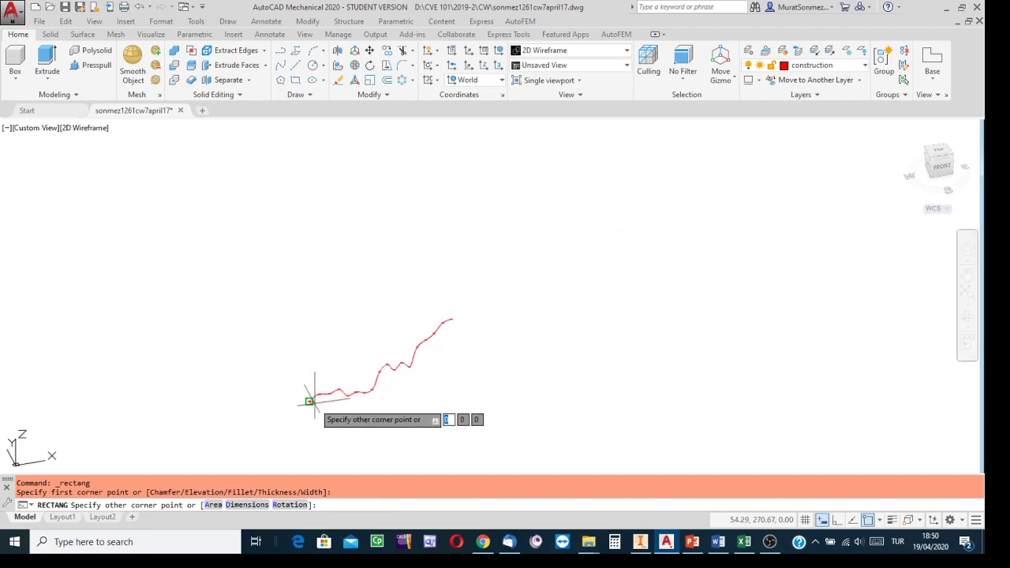
{"action": "scroll", "coordinate": [311, 401], "scroll_direction": "up", "scroll_amount": 7}
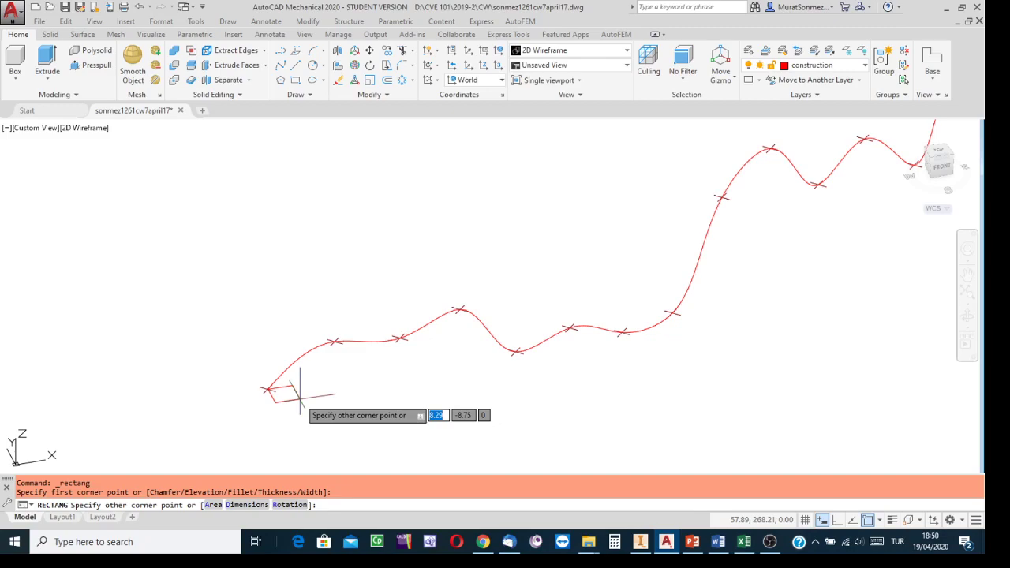
{"action": "type", "text": "8"}
{"action": "key", "text": "Tab"}
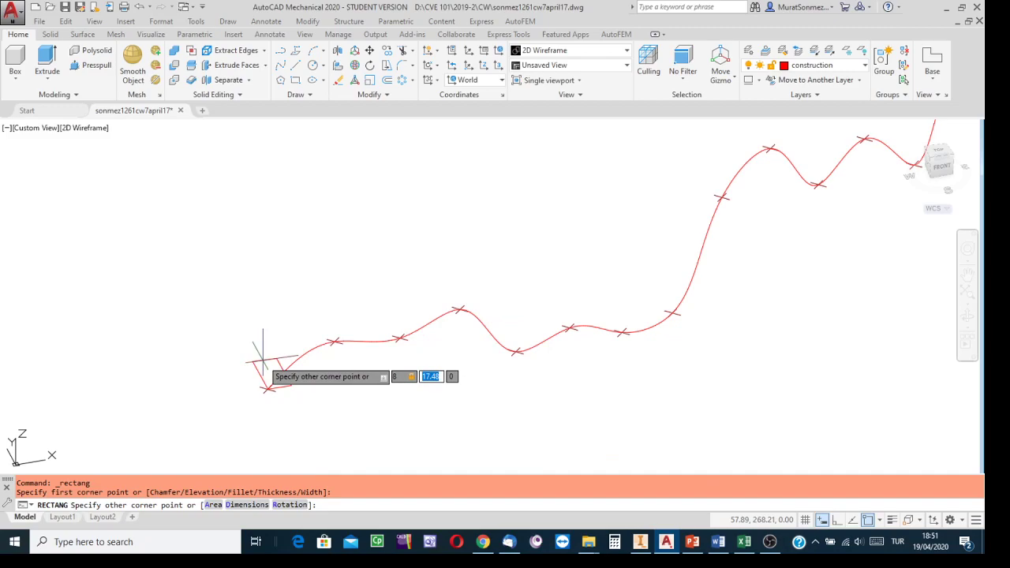
{"action": "type", "text": "10"}
{"action": "key", "text": "Return"}
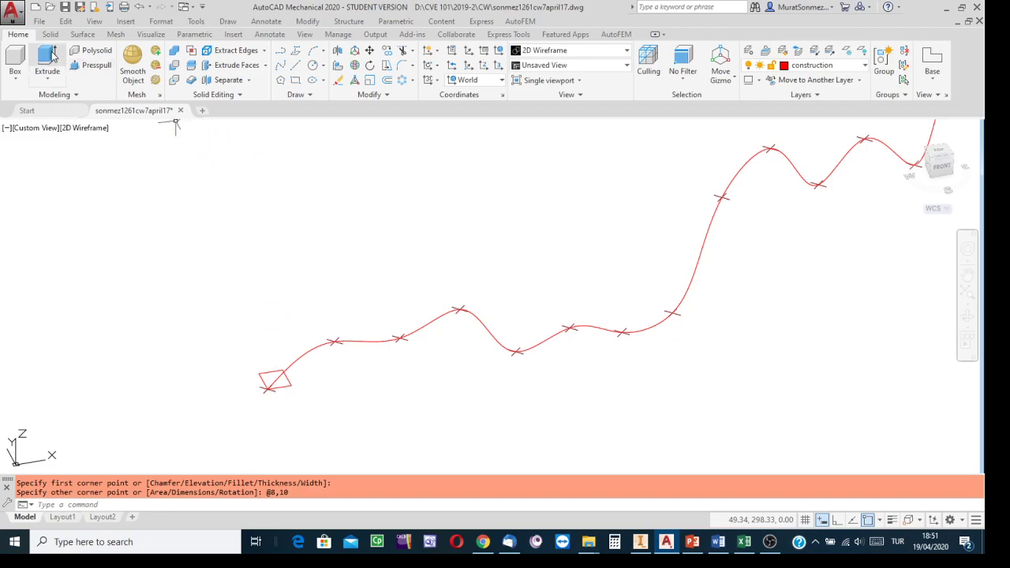
{"action": "left_click", "coordinate": [262, 374]}
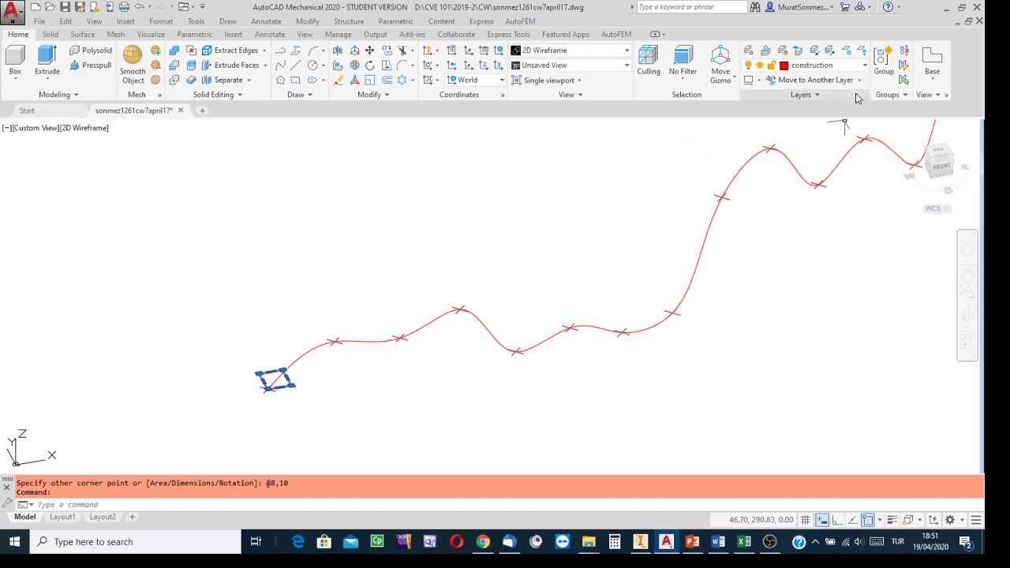
{"action": "left_click", "coordinate": [864, 67]}
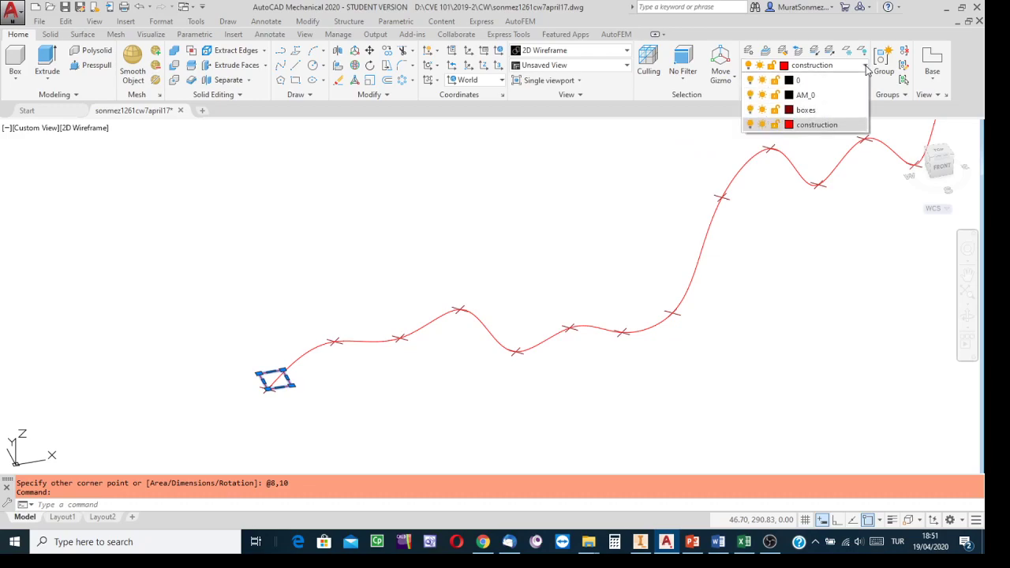
Put the rectangle on layer boxes and extrude it into a small solid box.
{"action": "left_click", "coordinate": [805, 110]}
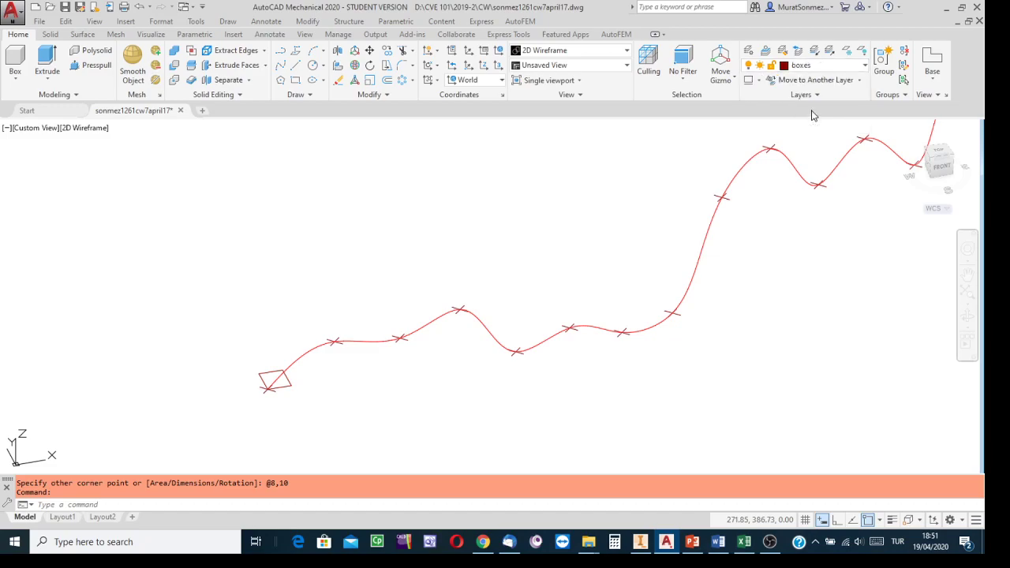
{"action": "key", "text": "Escape"}
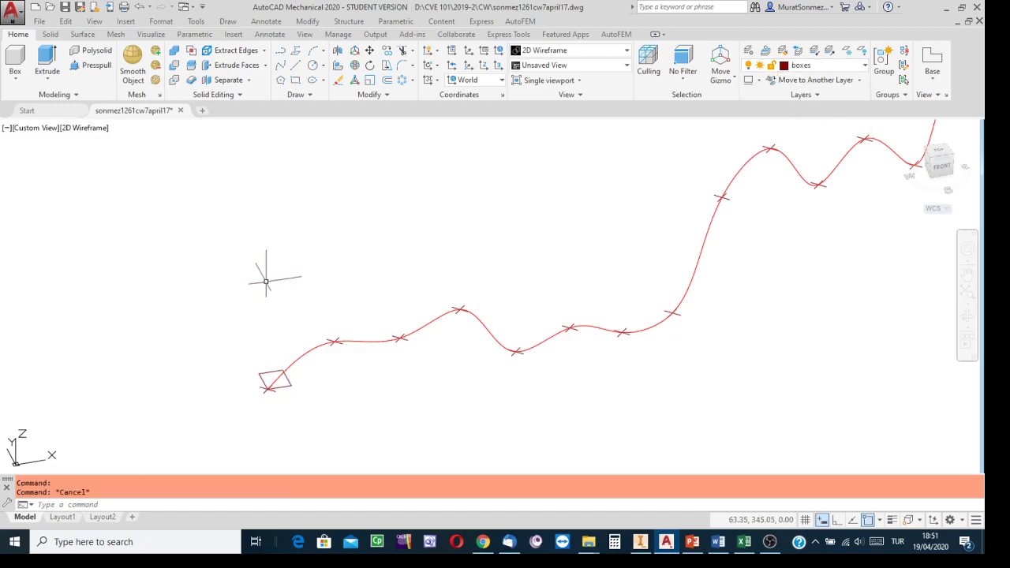
{"action": "left_click", "coordinate": [47, 57]}
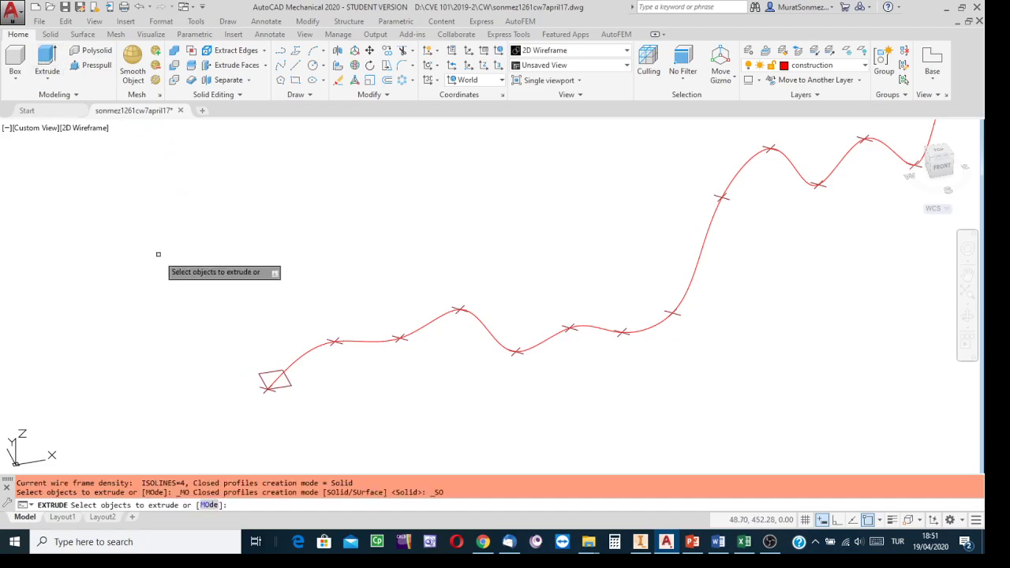
{"action": "left_click", "coordinate": [268, 373]}
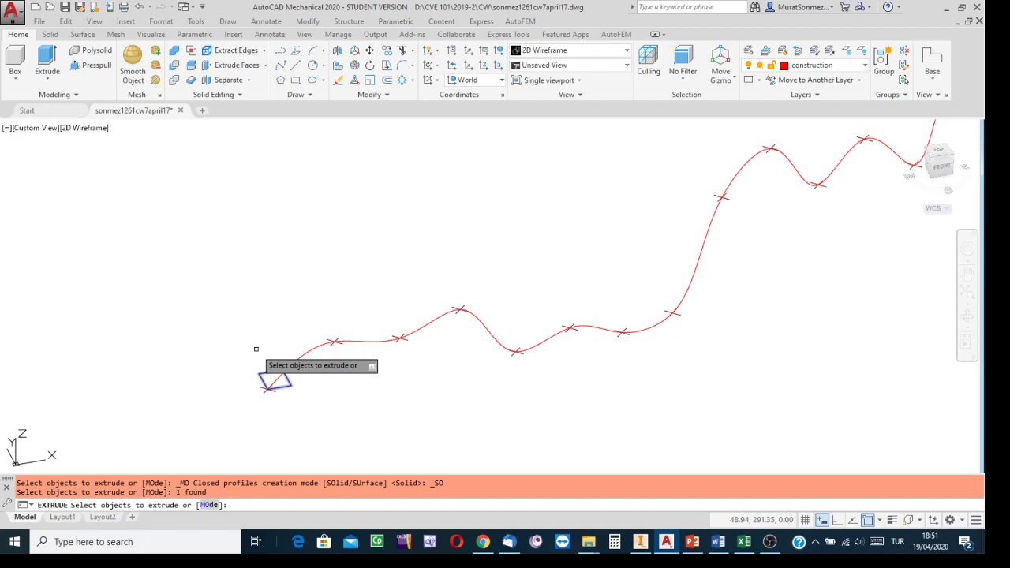
{"action": "key", "text": "Return"}
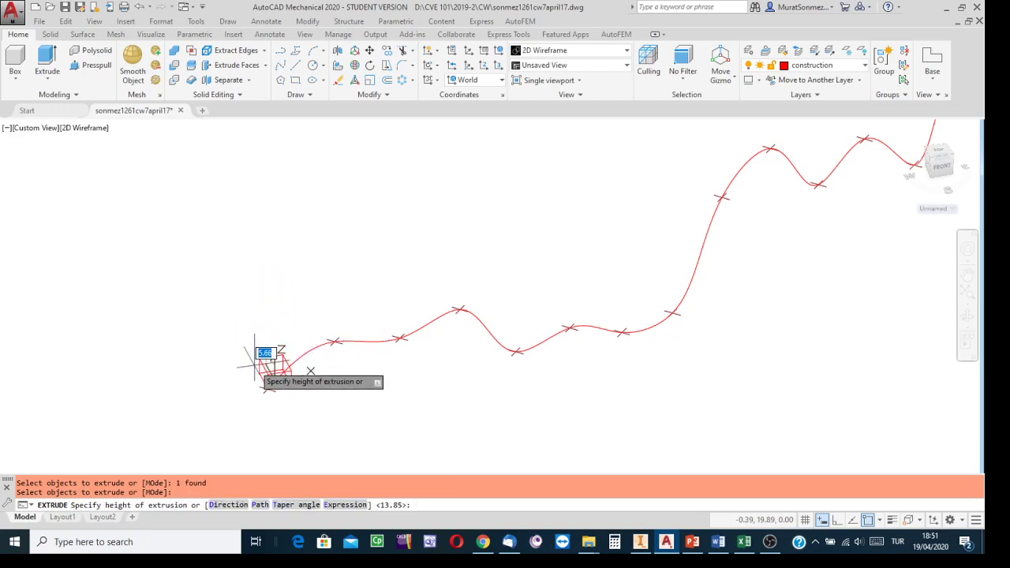
{"action": "left_click", "coordinate": [255, 361]}
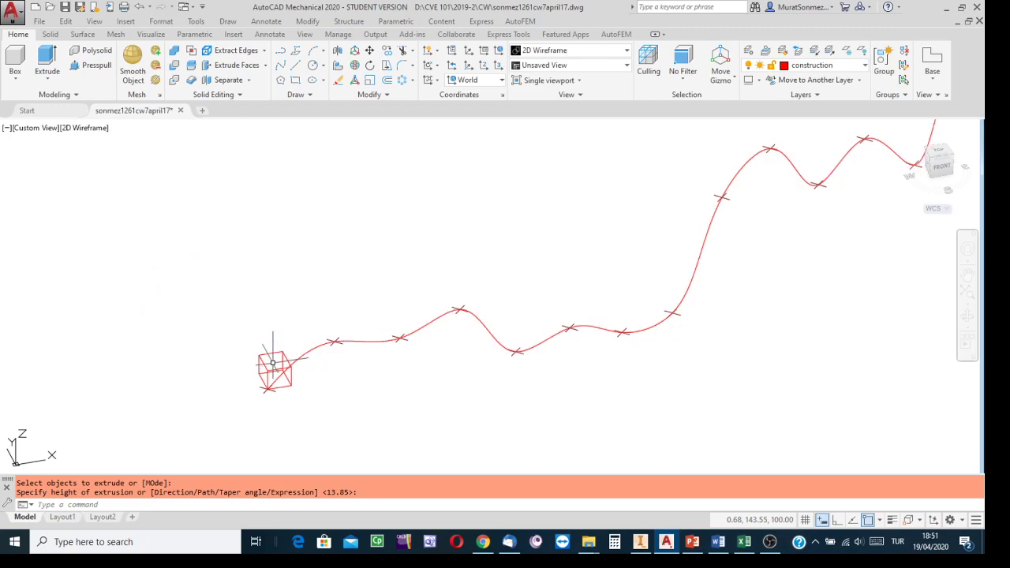
Move the extruded box onto the boxes layer.
{"action": "left_click", "coordinate": [259, 356]}
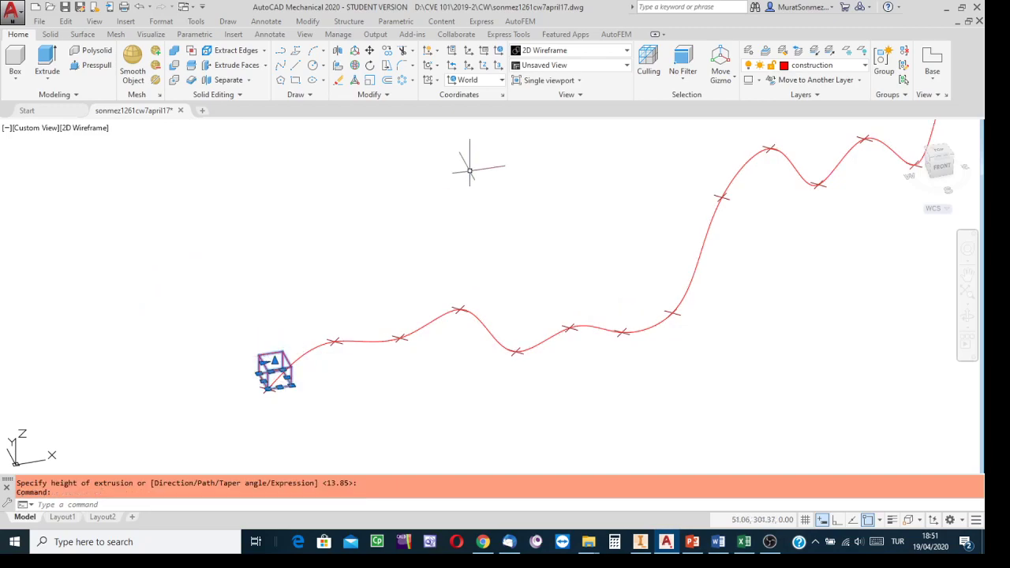
{"action": "left_click", "coordinate": [866, 70]}
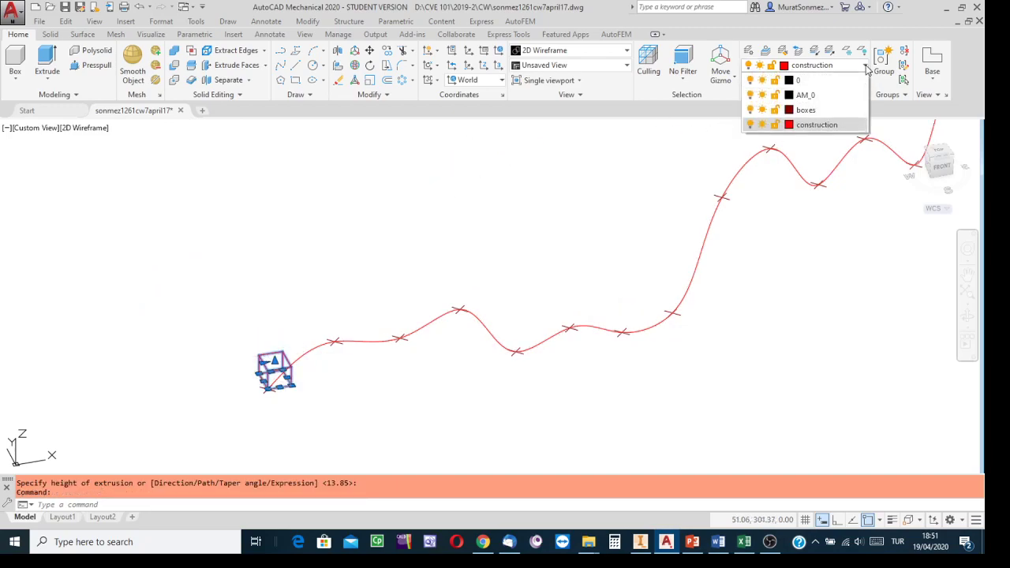
{"action": "left_click", "coordinate": [830, 104]}
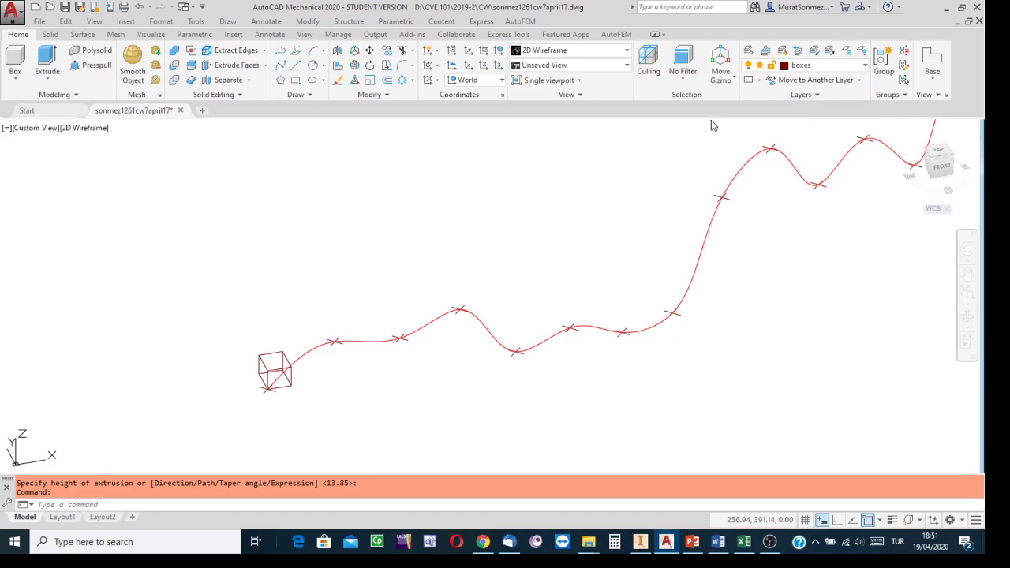
{"action": "key", "text": "Escape"}
{"action": "key", "text": "Escape"}
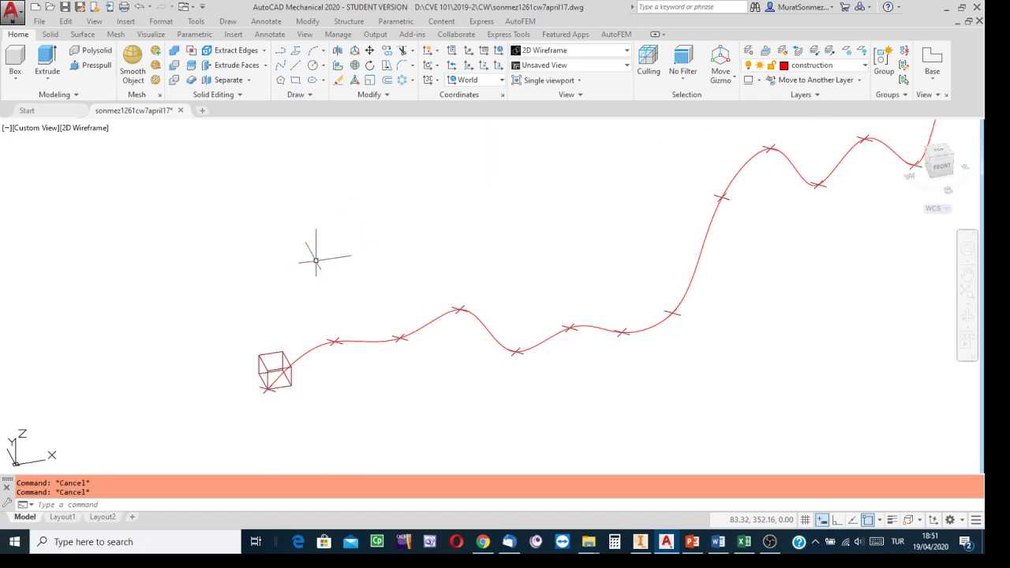
{"action": "left_click", "coordinate": [628, 53]}
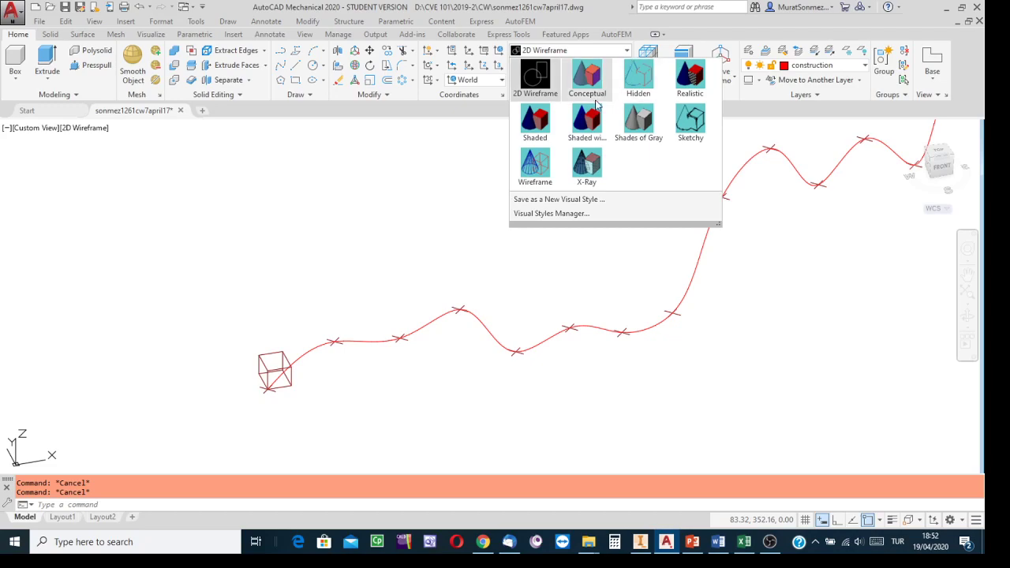
Switch to the Conceptual visual style, view the whole spline, and start a path array.
{"action": "left_click", "coordinate": [587, 76]}
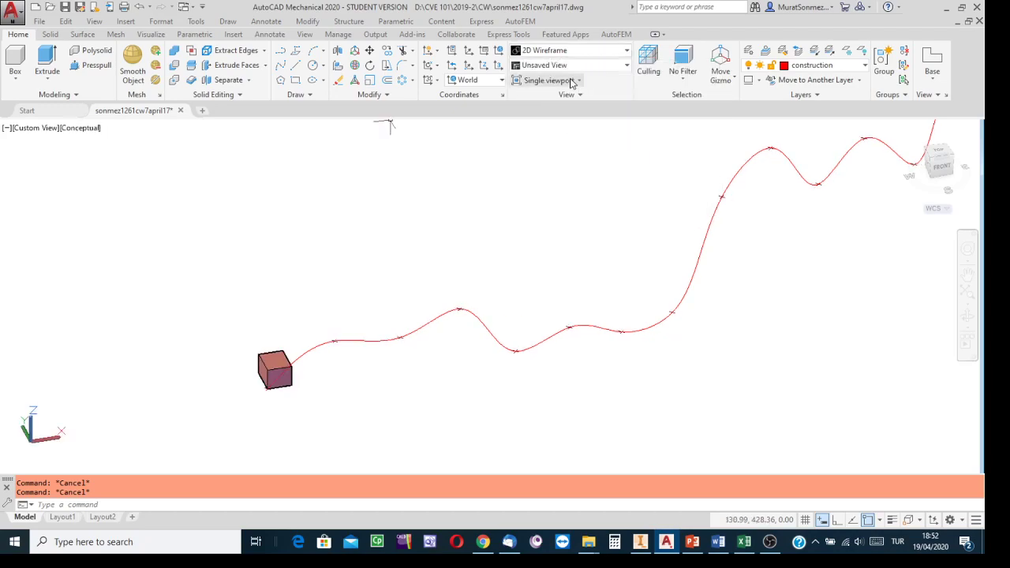
{"action": "mouse_move", "coordinate": [338, 243]}
{"action": "middle_mouse_down", "text": "shift"}
{"action": "mouse_move", "coordinate": [334, 274]}
{"action": "mouse_move", "coordinate": [207, 342]}
{"action": "mouse_move", "coordinate": [242, 334]}
{"action": "mouse_move", "coordinate": [221, 381]}
{"action": "mouse_move", "coordinate": [239, 359]}
{"action": "middle_mouse_up", "text": "shift"}
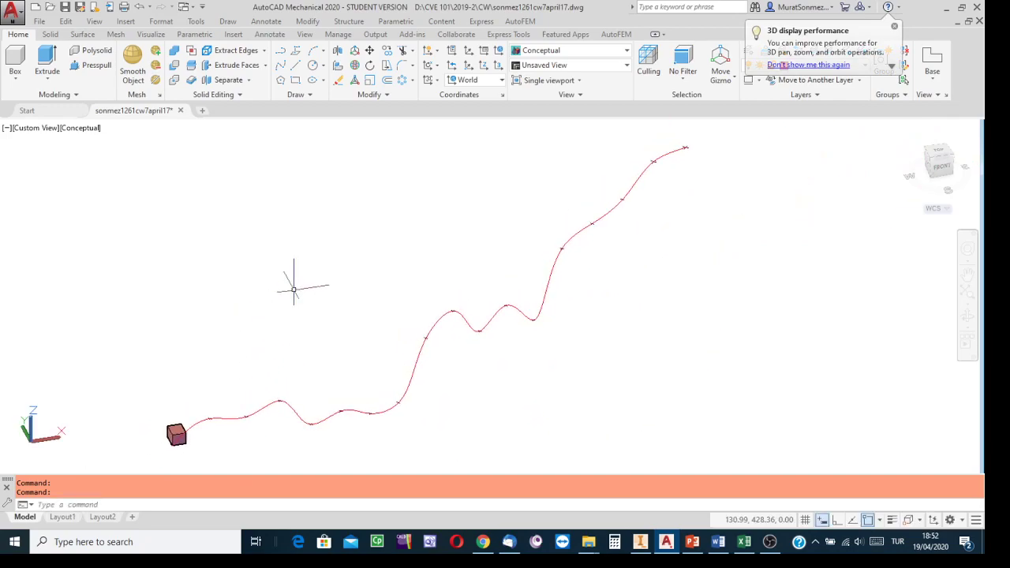
{"action": "left_click", "coordinate": [412, 82]}
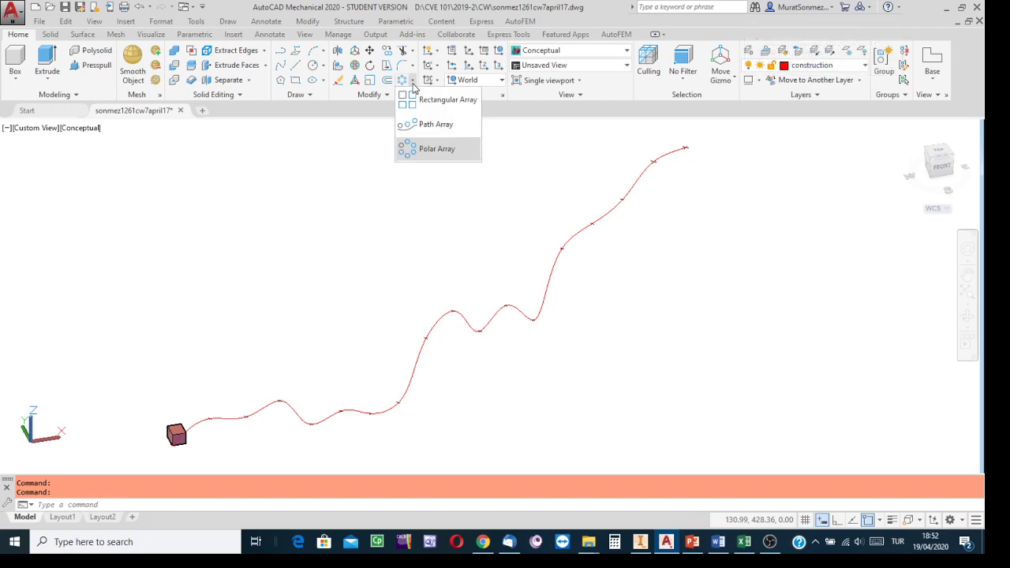
{"action": "left_click", "coordinate": [438, 130]}
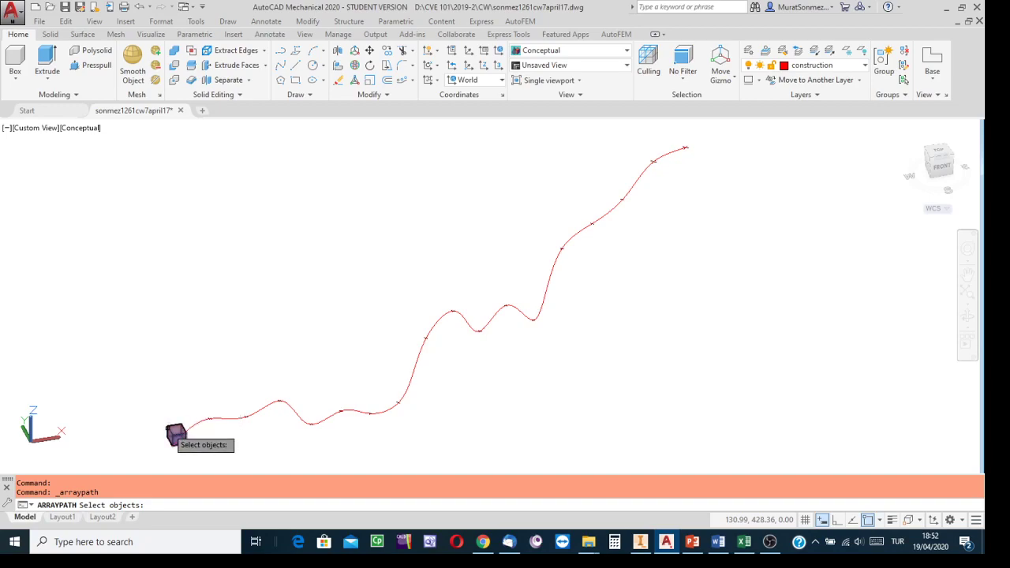
Array the box along the wavy spline path, entering 24 in the spacing field.
{"action": "left_click", "coordinate": [174, 430]}
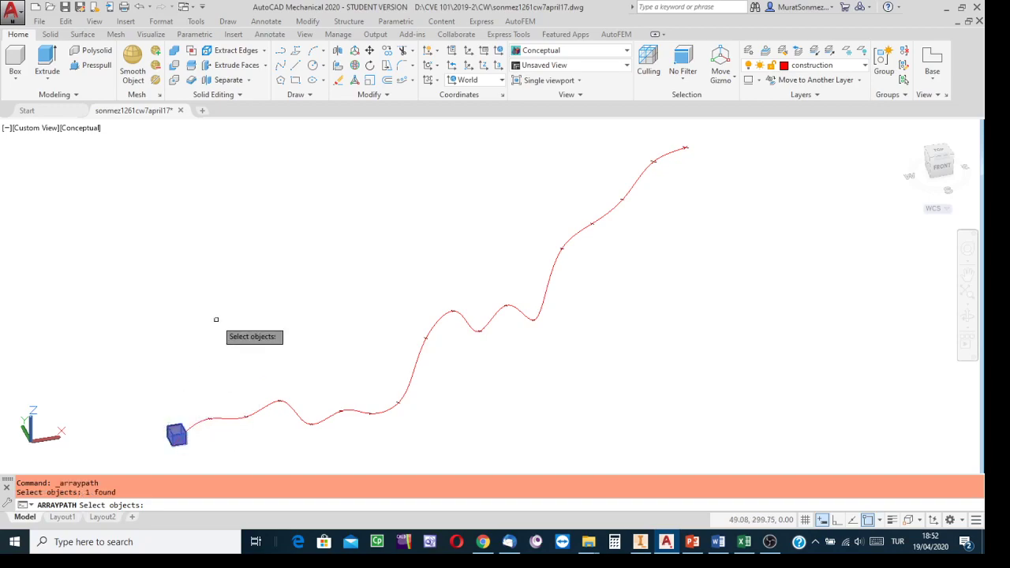
{"action": "key", "text": "Return"}
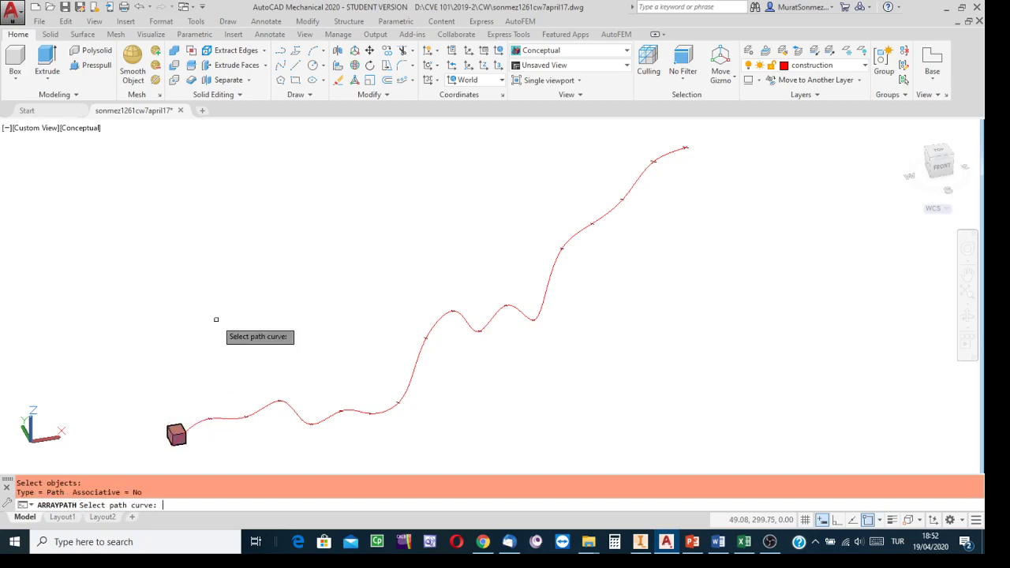
{"action": "left_click", "coordinate": [297, 415]}
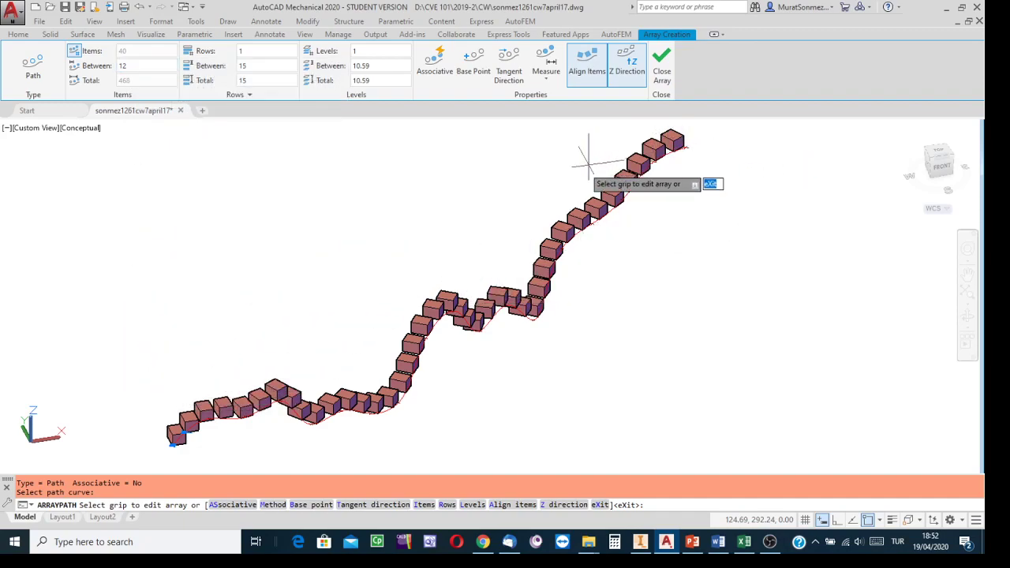
{"action": "left_click", "coordinate": [135, 67]}
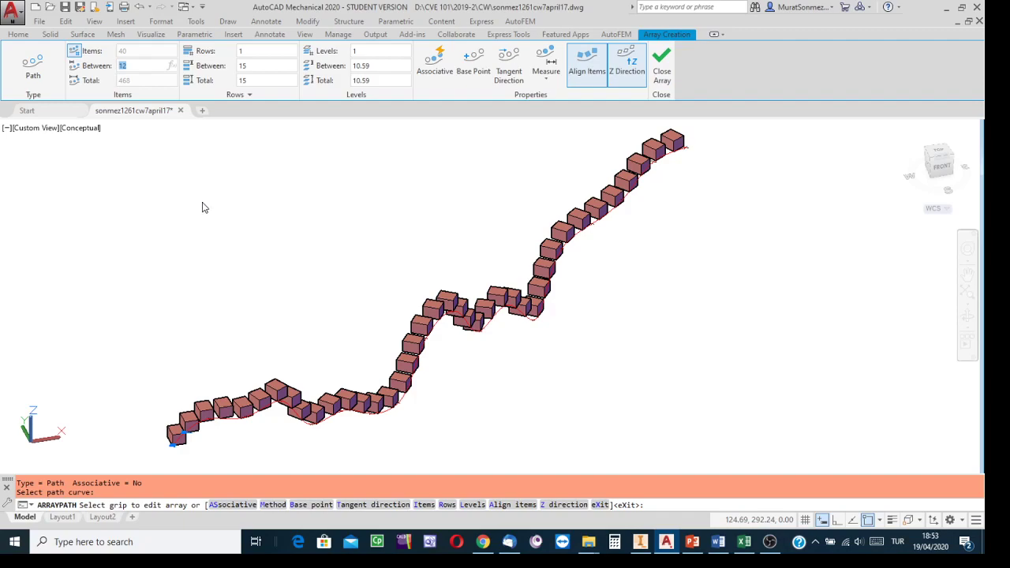
{"action": "type", "text": "24"}
{"action": "key", "text": "Return"}
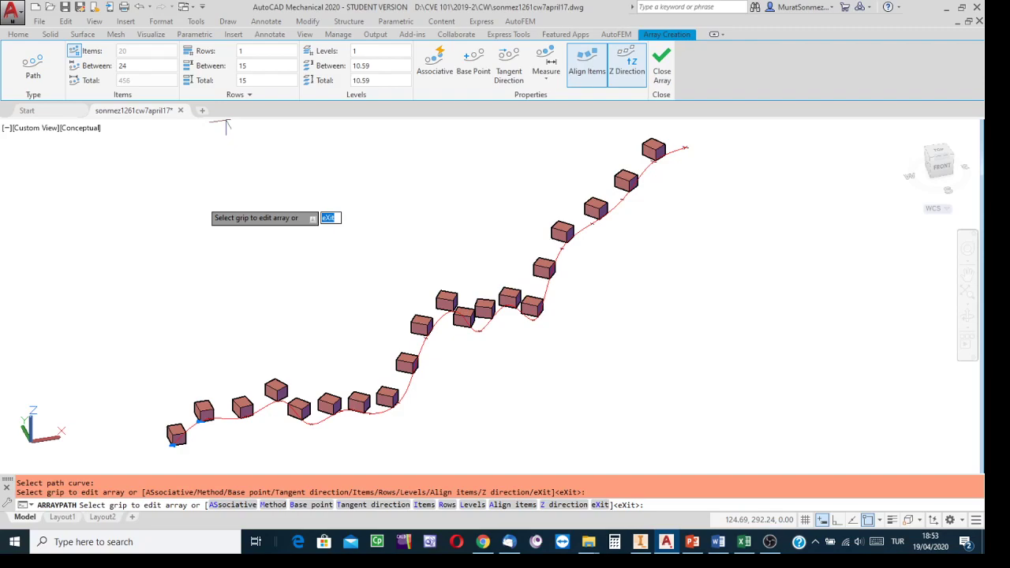
Change the array item spacing to 50, then settle on 20.
{"action": "left_click", "coordinate": [146, 65]}
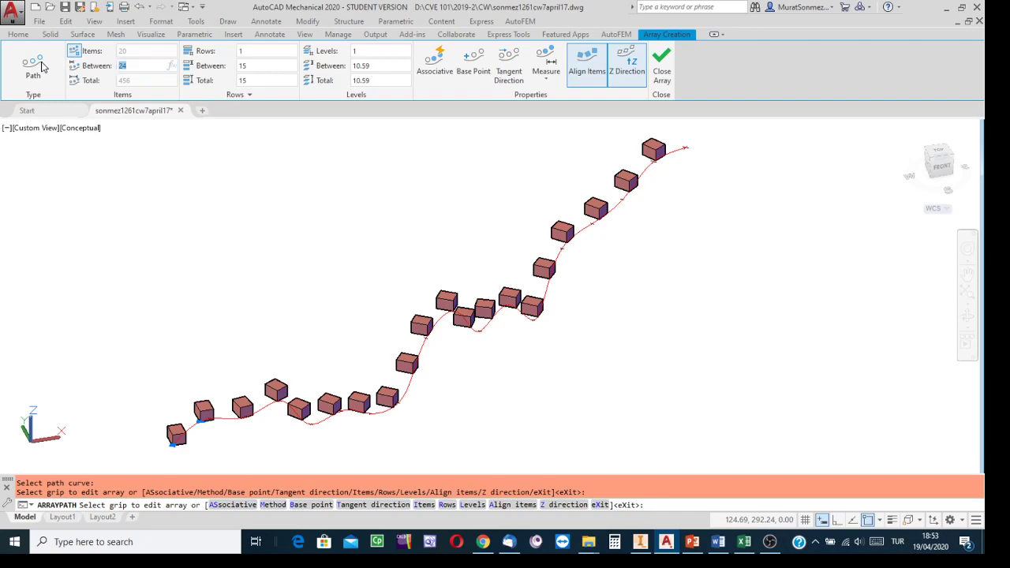
{"action": "type", "text": "50"}
{"action": "key", "text": "Return"}
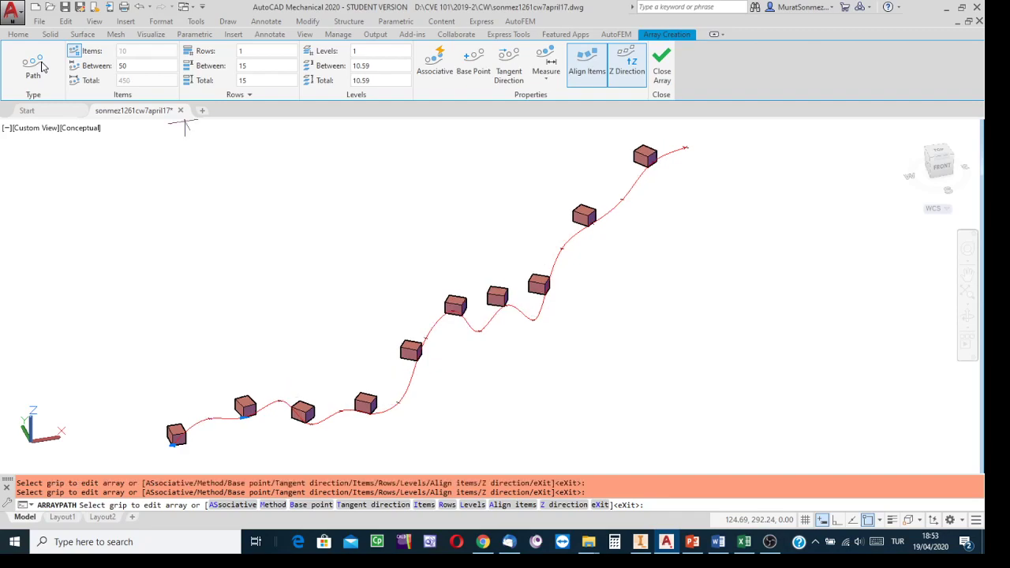
{"action": "left_click", "coordinate": [138, 65]}
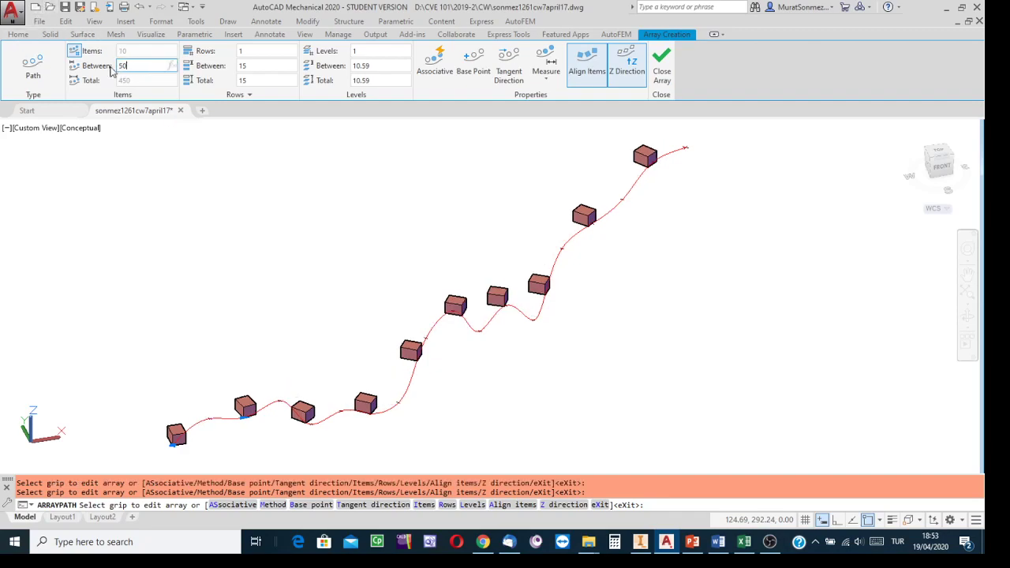
{"action": "key", "text": "ctrl+a"}
{"action": "type", "text": "20"}
{"action": "key", "text": "Return"}
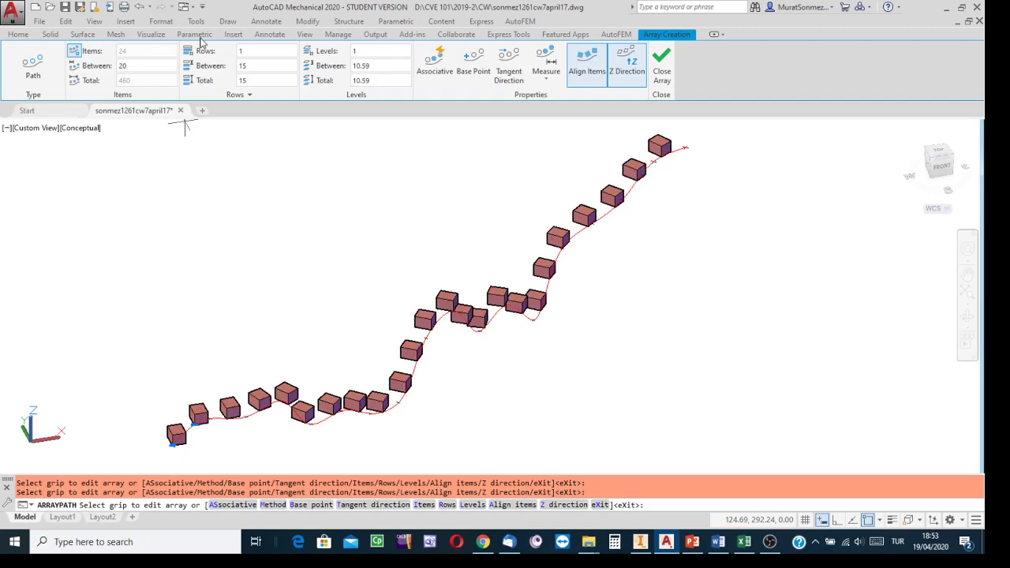
{"action": "left_click", "coordinate": [968, 319]}
{"action": "left_click_drag", "start_coordinate": [491, 386], "coordinate": [88, 300]}
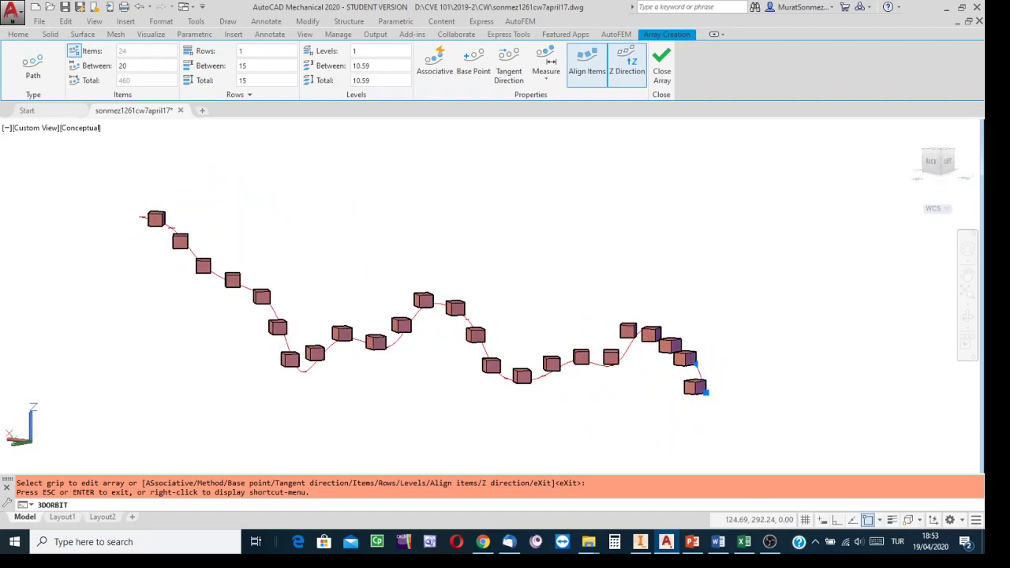
{"action": "key", "text": "Escape"}
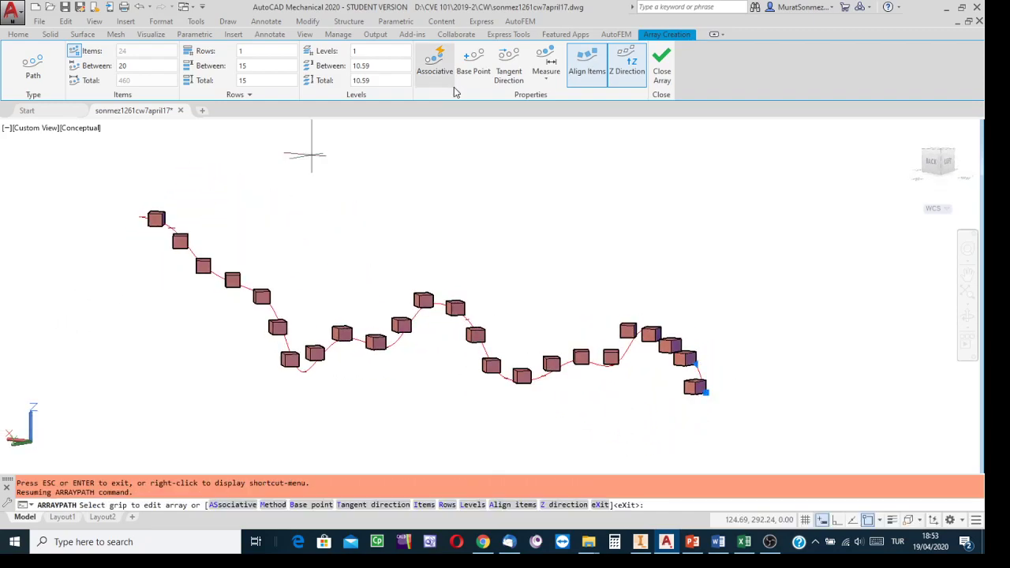
{"action": "left_click", "coordinate": [585, 60]}
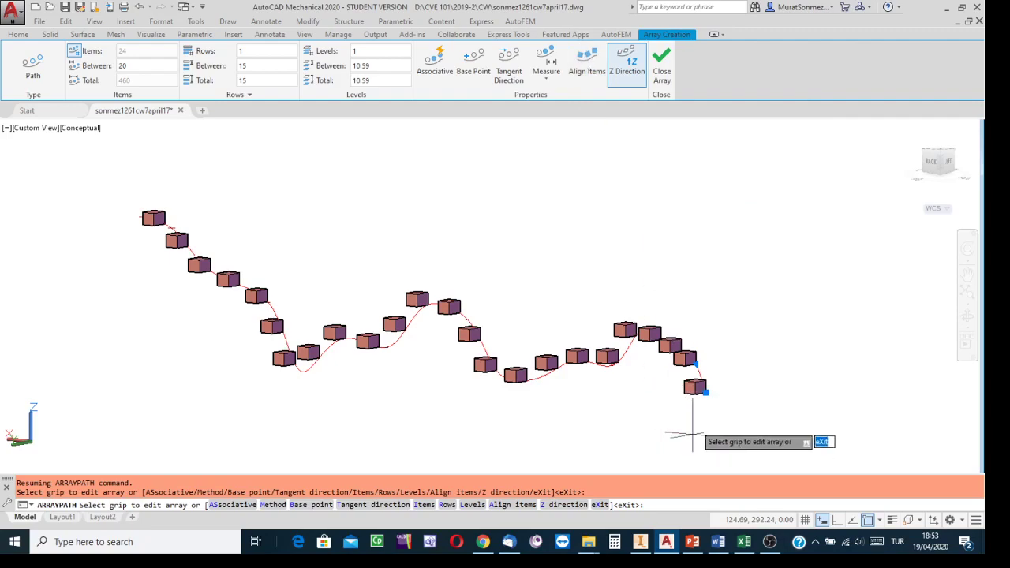
{"action": "left_click", "coordinate": [587, 57]}
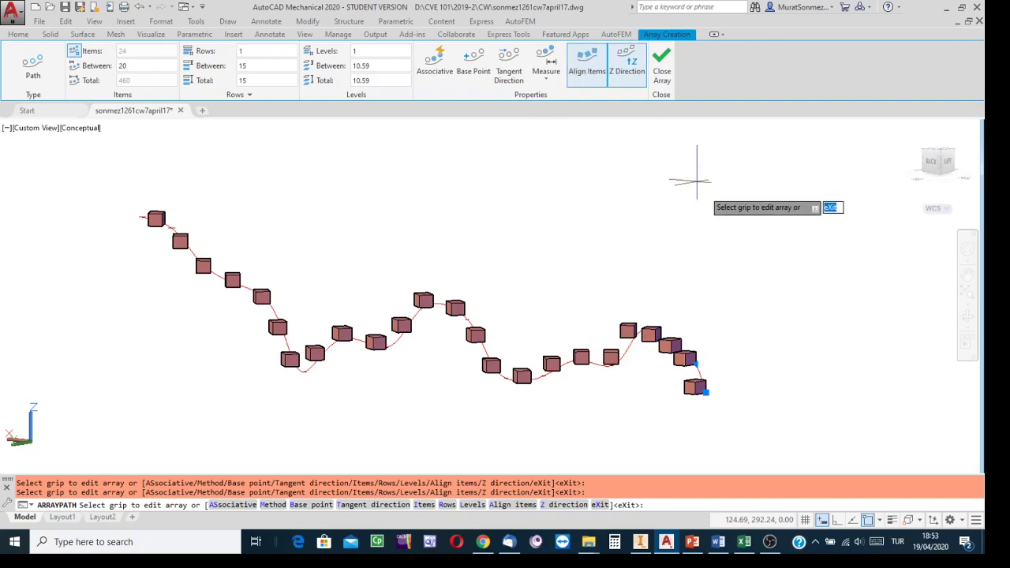
{"action": "left_click", "coordinate": [967, 316]}
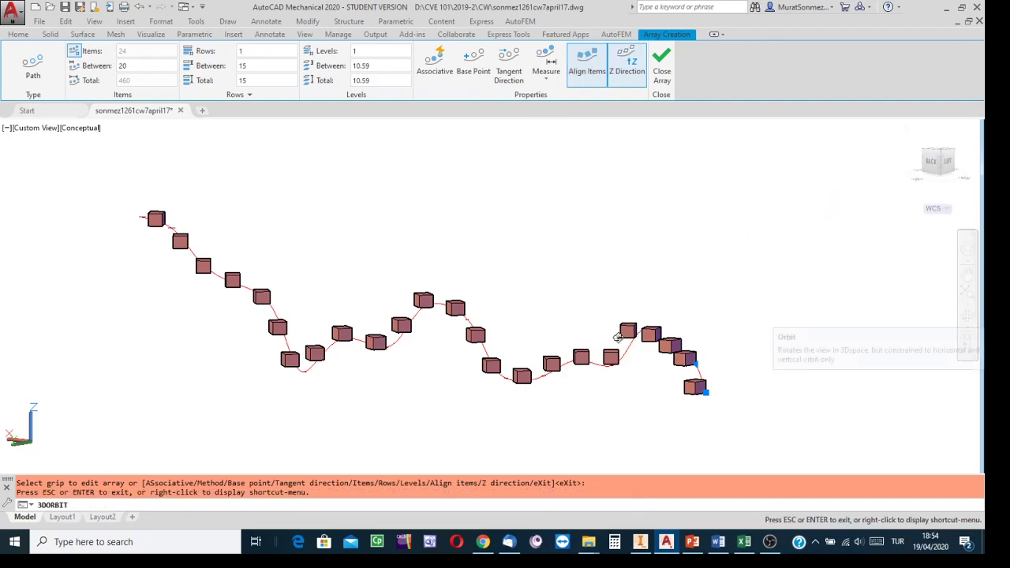
{"action": "left_click_drag", "start_coordinate": [487, 318], "coordinate": [530, 395]}
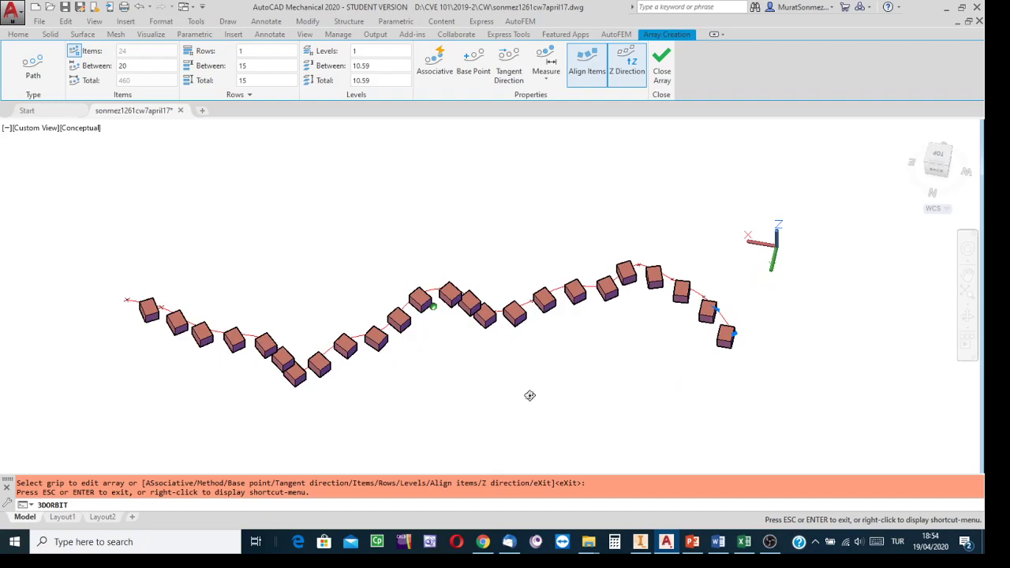
{"action": "mouse_move", "coordinate": [529, 395]}
{"action": "left_mouse_down"}
{"action": "mouse_move", "coordinate": [508, 439]}
{"action": "mouse_move", "coordinate": [528, 372]}
{"action": "mouse_move", "coordinate": [527, 288]}
{"action": "mouse_move", "coordinate": [489, 422]}
{"action": "mouse_move", "coordinate": [495, 439]}
{"action": "mouse_move", "coordinate": [509, 347]}
{"action": "mouse_move", "coordinate": [507, 355]}
{"action": "left_mouse_up"}
{"action": "key", "text": "Escape"}
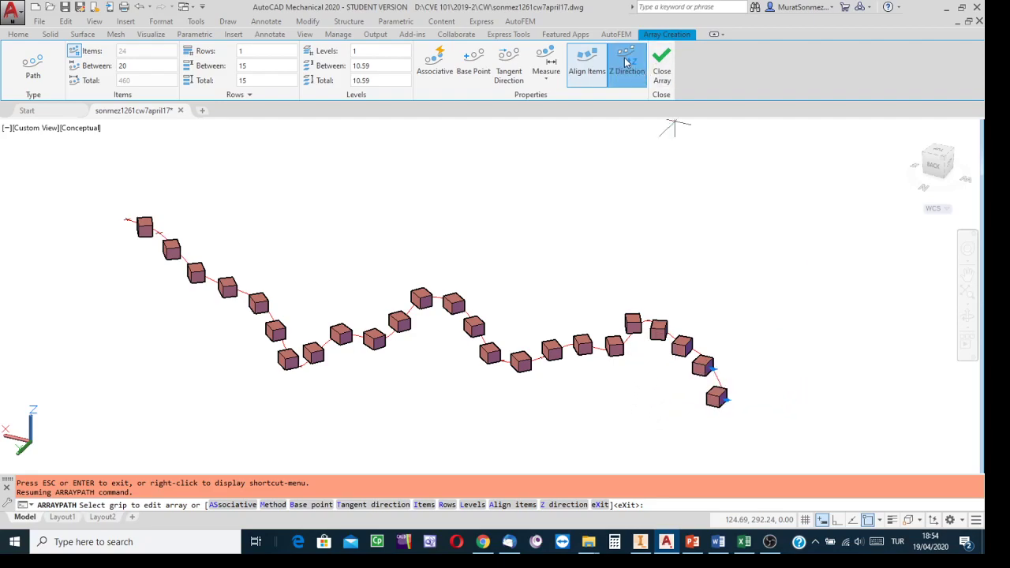
{"action": "left_click", "coordinate": [626, 62]}
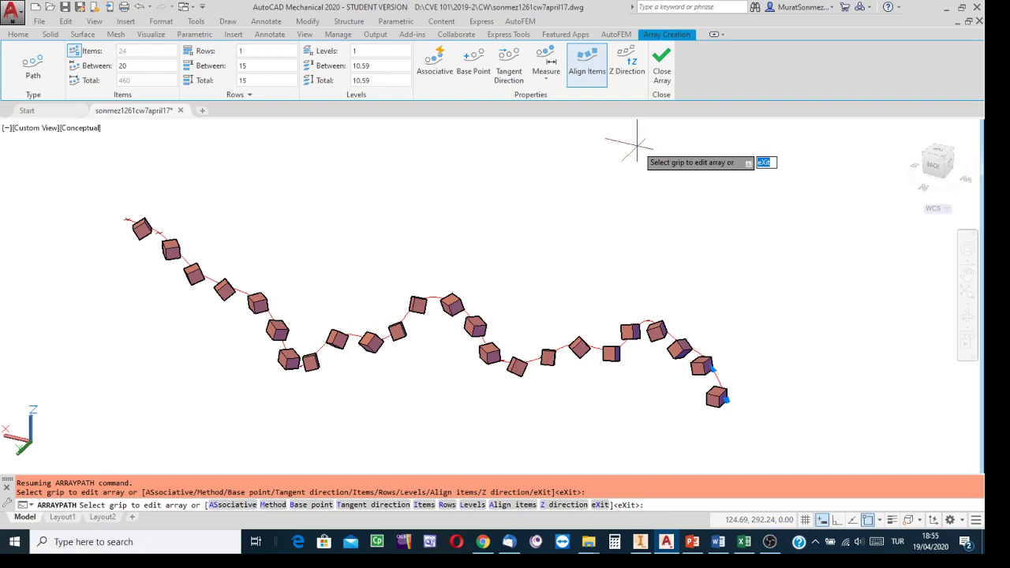
{"action": "left_click", "coordinate": [624, 63]}
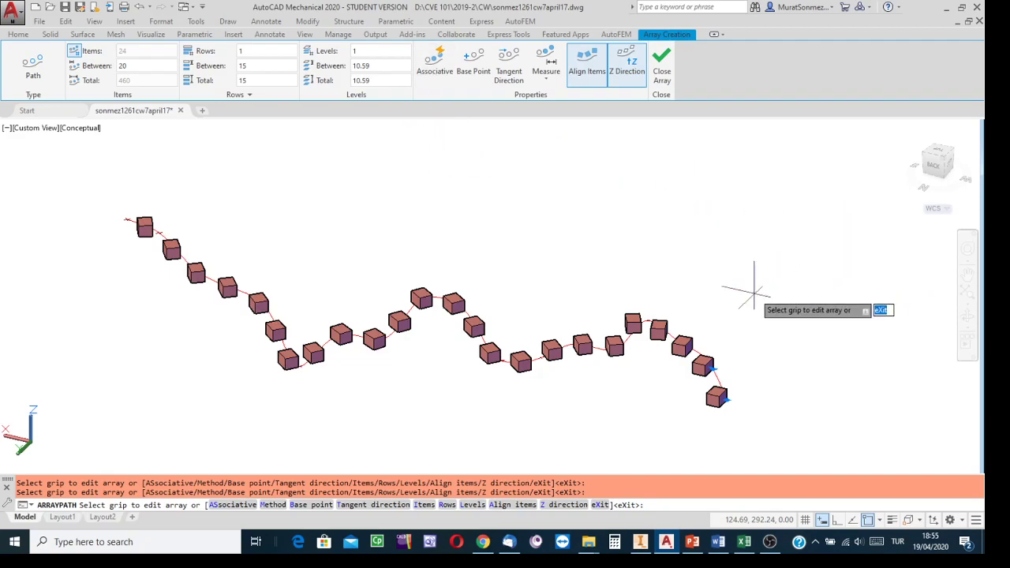
{"action": "left_click", "coordinate": [662, 71]}
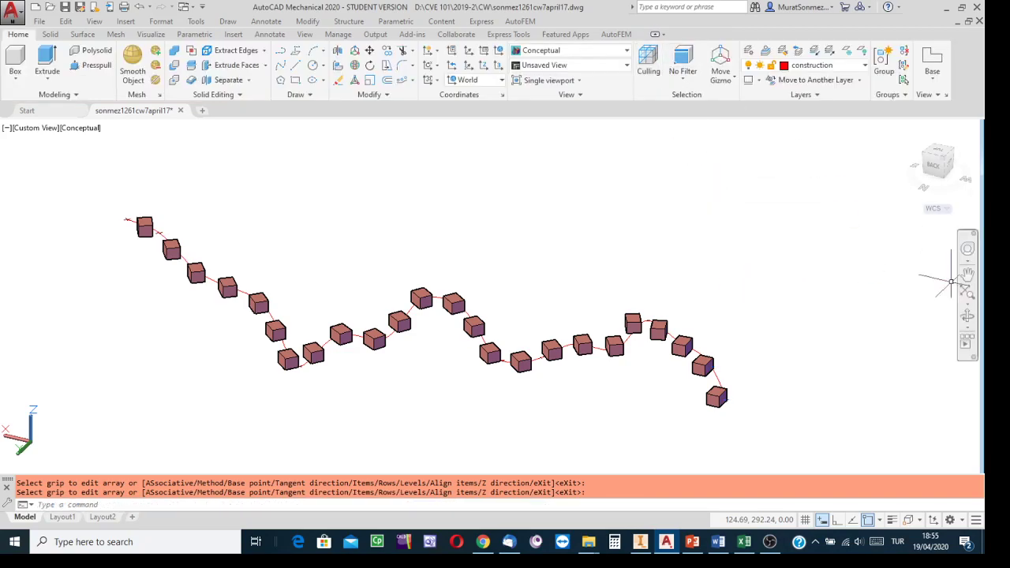
Orbit around the finished array and make boxes the current layer.
{"action": "left_click", "coordinate": [968, 316]}
{"action": "mouse_move", "coordinate": [536, 341]}
{"action": "left_mouse_down"}
{"action": "mouse_move", "coordinate": [392, 289]}
{"action": "mouse_move", "coordinate": [339, 307]}
{"action": "mouse_move", "coordinate": [266, 292]}
{"action": "mouse_move", "coordinate": [209, 314]}
{"action": "left_mouse_up"}
{"action": "key", "text": "Escape"}
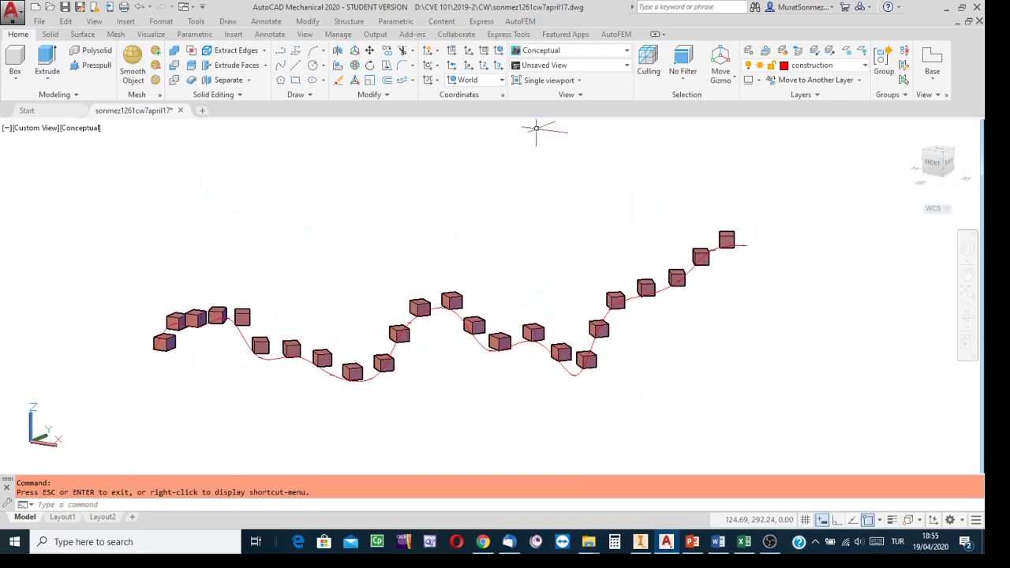
{"action": "left_click", "coordinate": [866, 70]}
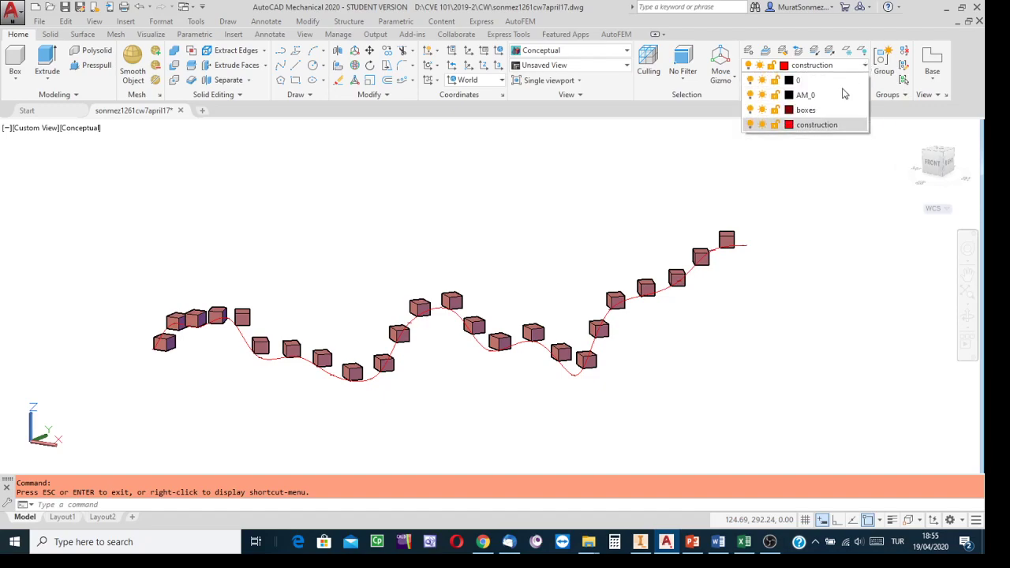
{"action": "left_click", "coordinate": [809, 113]}
Turn off the construction layer to hide the red spline.
{"action": "left_click", "coordinate": [865, 69]}
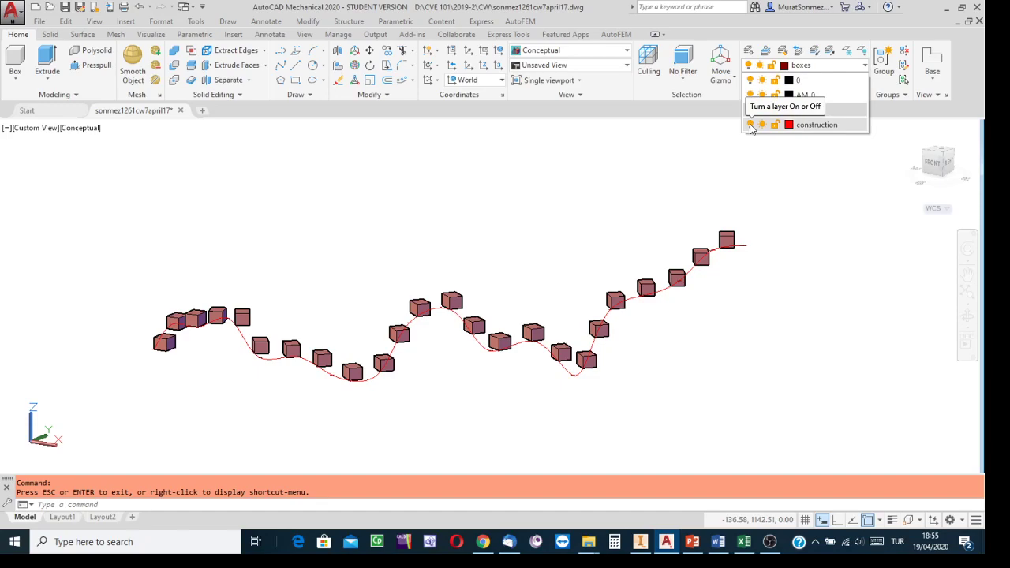
{"action": "left_click", "coordinate": [751, 127]}
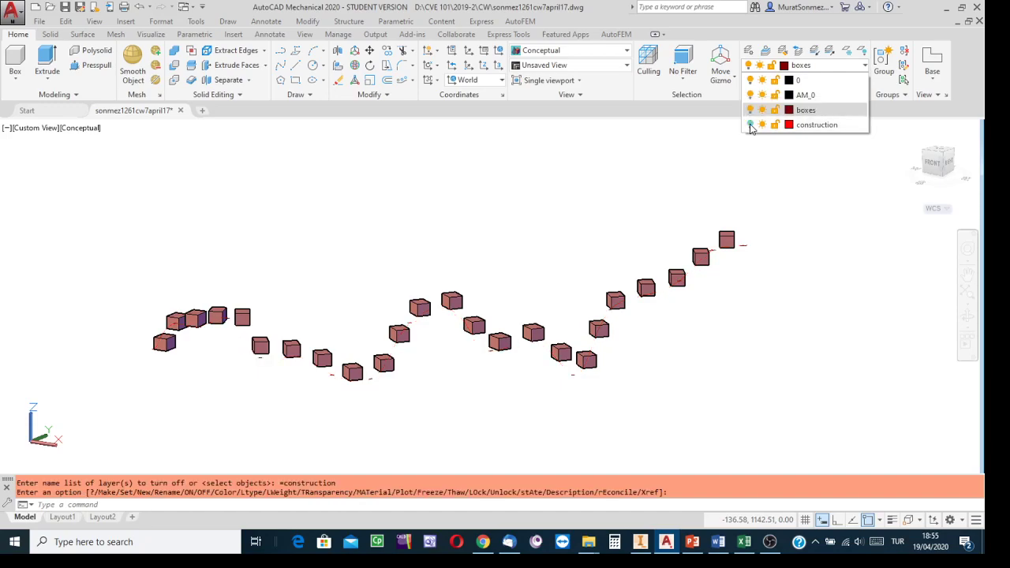
{"action": "left_click", "coordinate": [645, 203]}
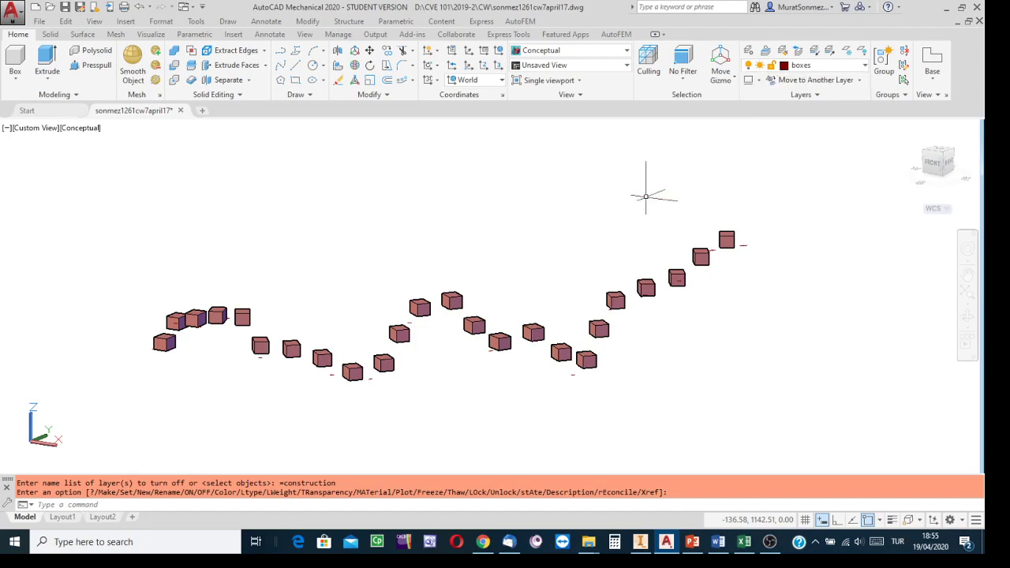
{"action": "key", "text": "Escape"}
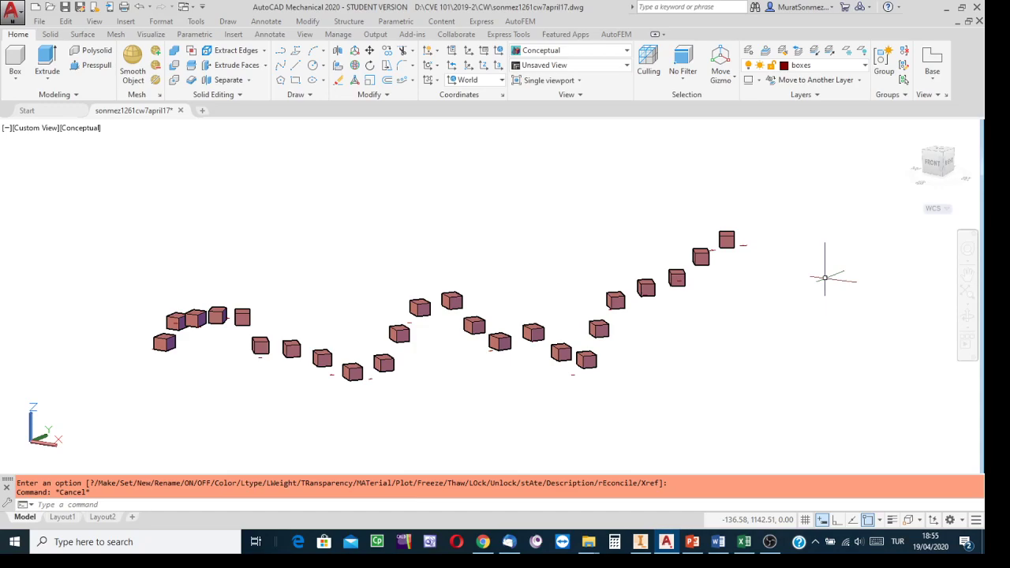
Save the drawing in the CW folder with cw7 changed to cw8 in its file name.
{"action": "left_click", "coordinate": [10, 20]}
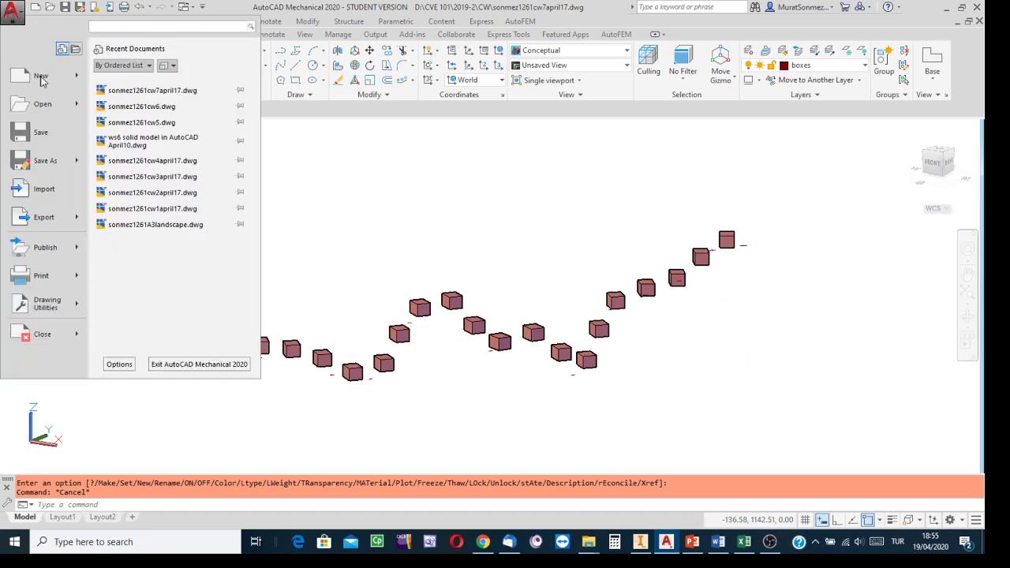
{"action": "left_click", "coordinate": [45, 160]}
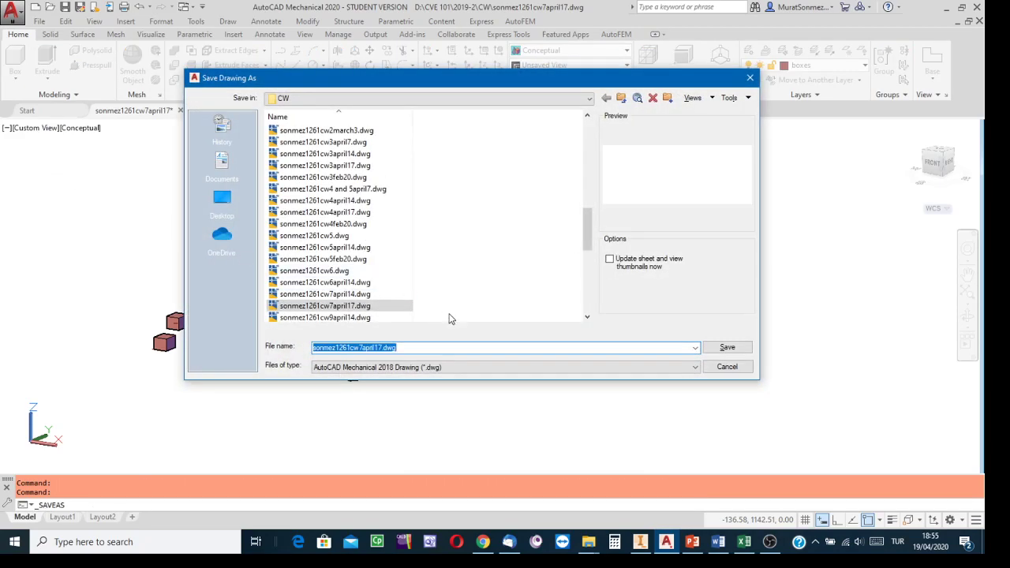
{"action": "left_click", "coordinate": [363, 347]}
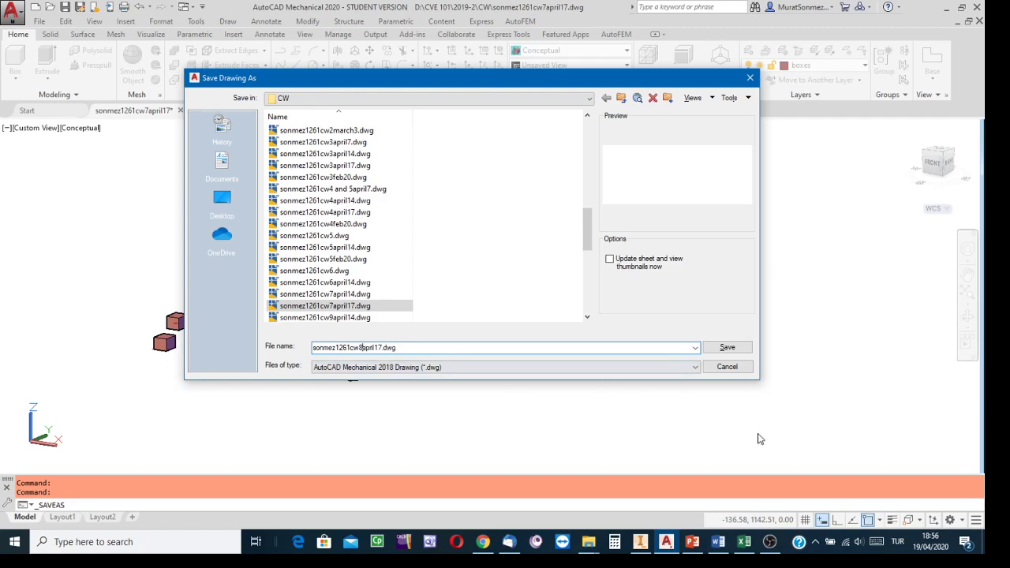
{"action": "left_click", "coordinate": [727, 349]}
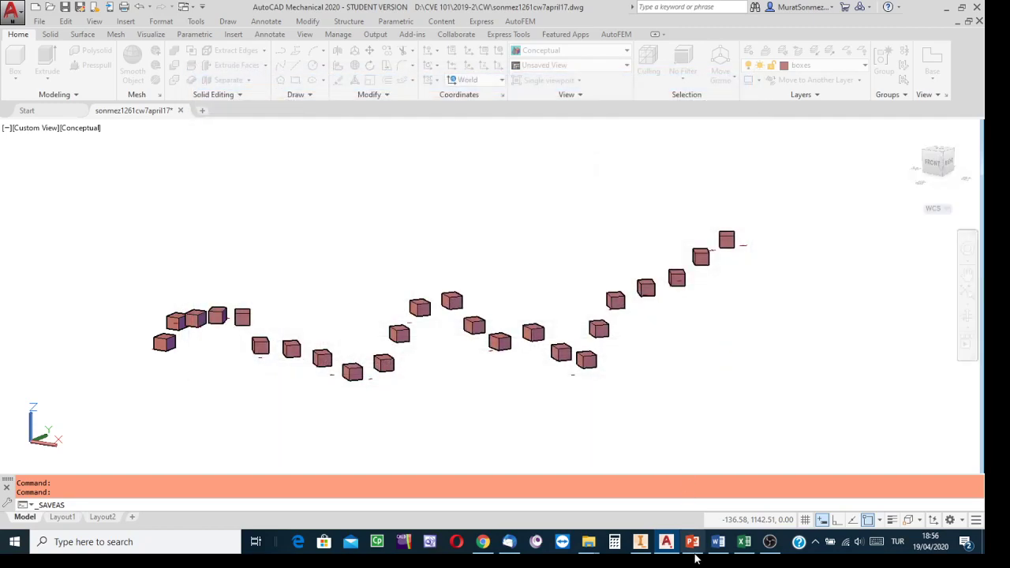
{"action": "left_click", "coordinate": [770, 542]}
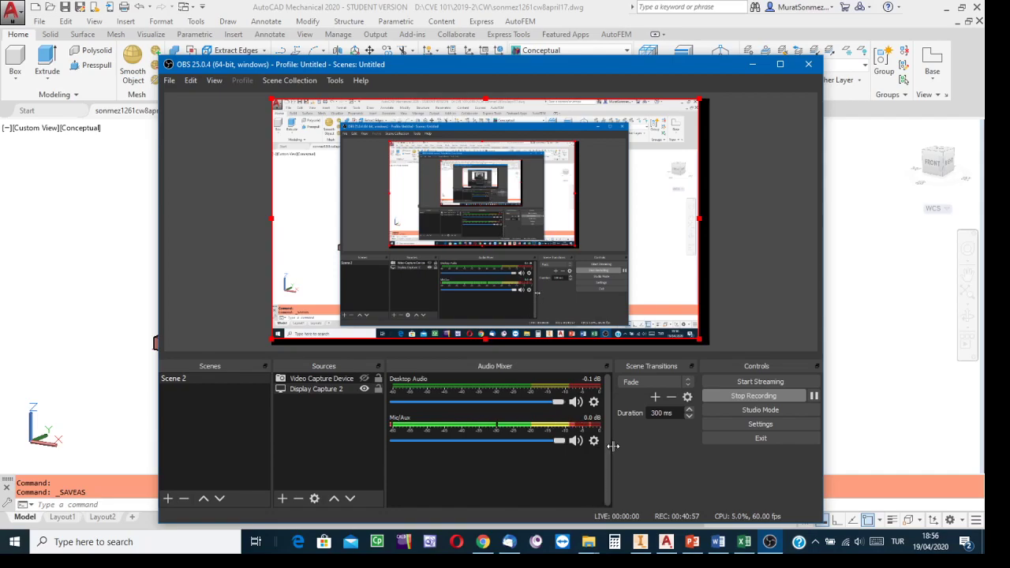
Turn on the Video Capture Device webcam source in OBS Studio.
{"action": "left_click", "coordinate": [364, 379]}
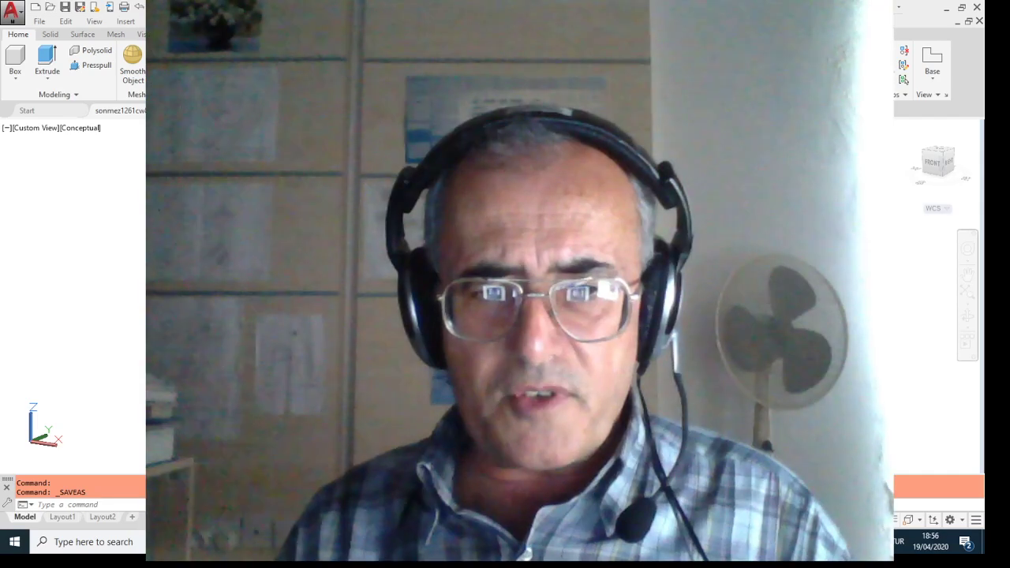